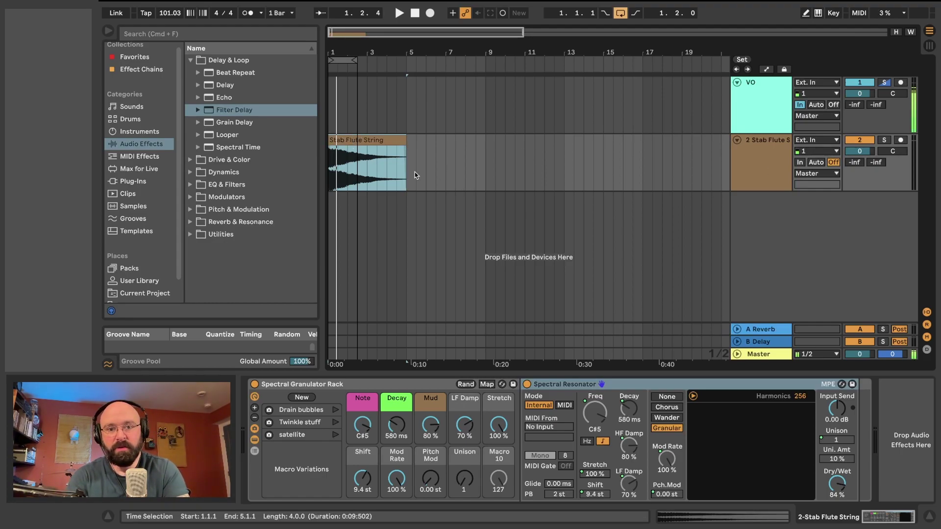
Step: Delete the Spectral Granulator Rack and the Stab Flute String clip from track 2
left_click(629, 407)
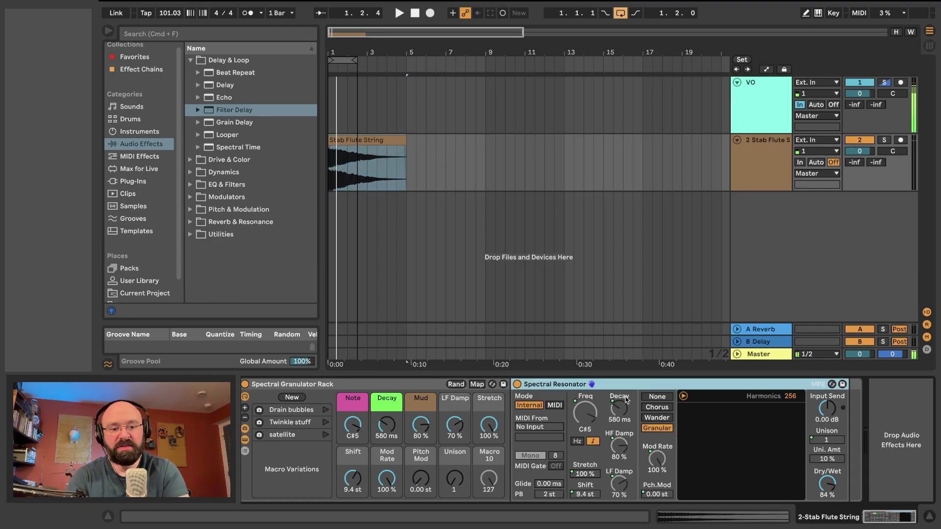
scroll(358, 404, "left", 1)
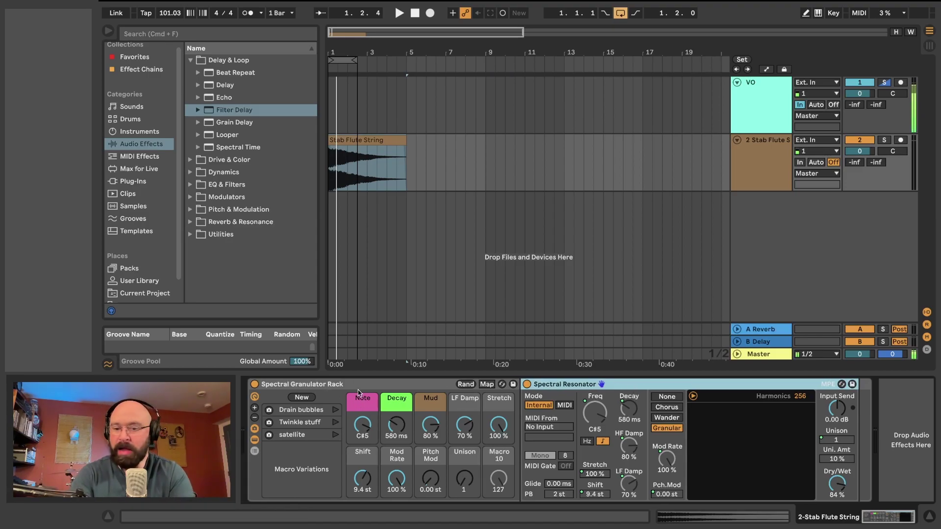
left_click(360, 385)
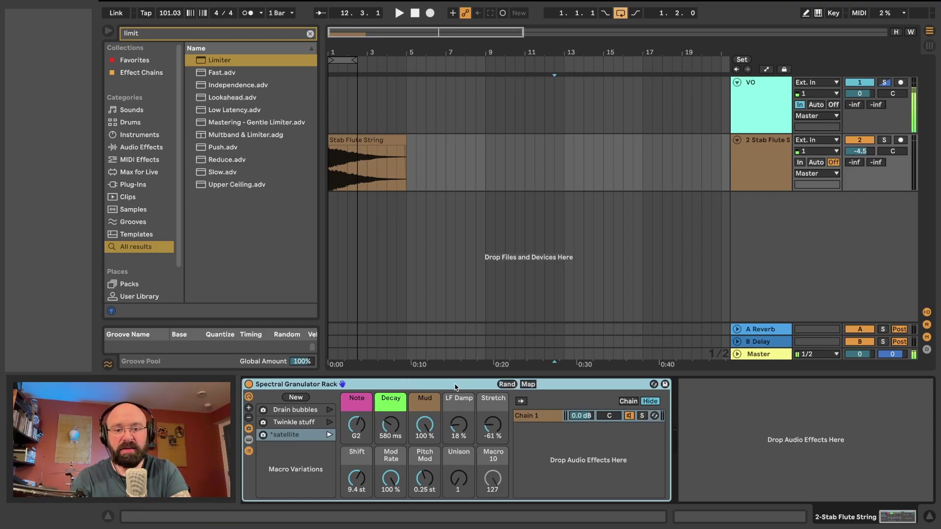
key("Delete")
left_click(370, 142)
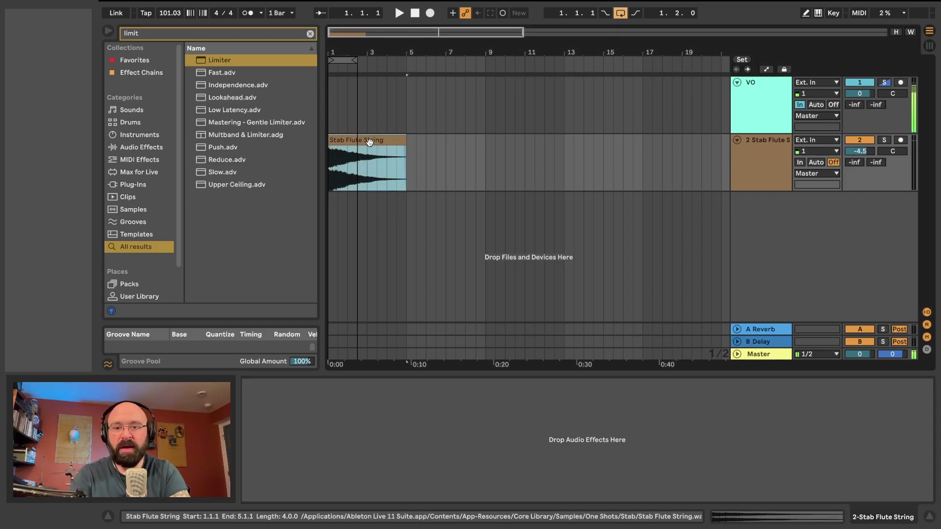
key("Delete")
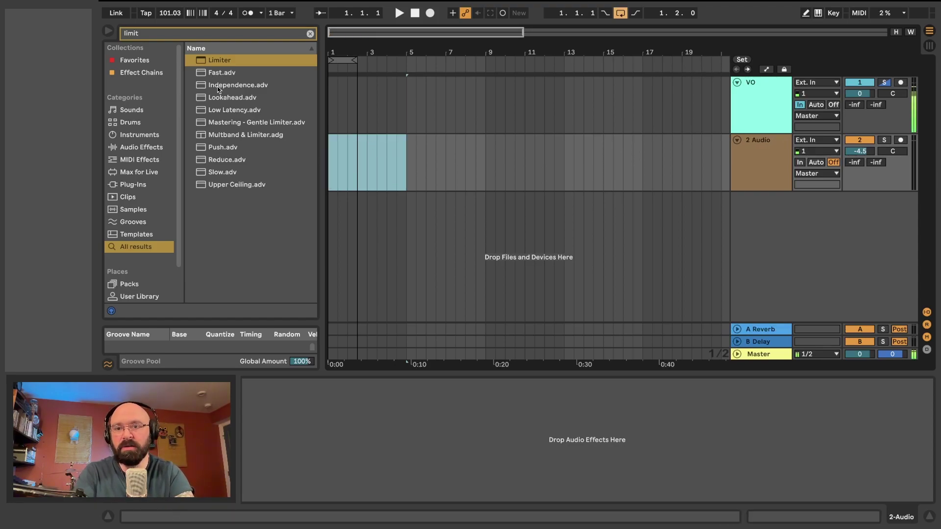
Step: Clear the browser search and browse the samples to preview th_drm120_minihouse_ful.aif
key("super+f")
key("BackSpace")
left_click(130, 209)
scroll(233, 177, "down", 10)
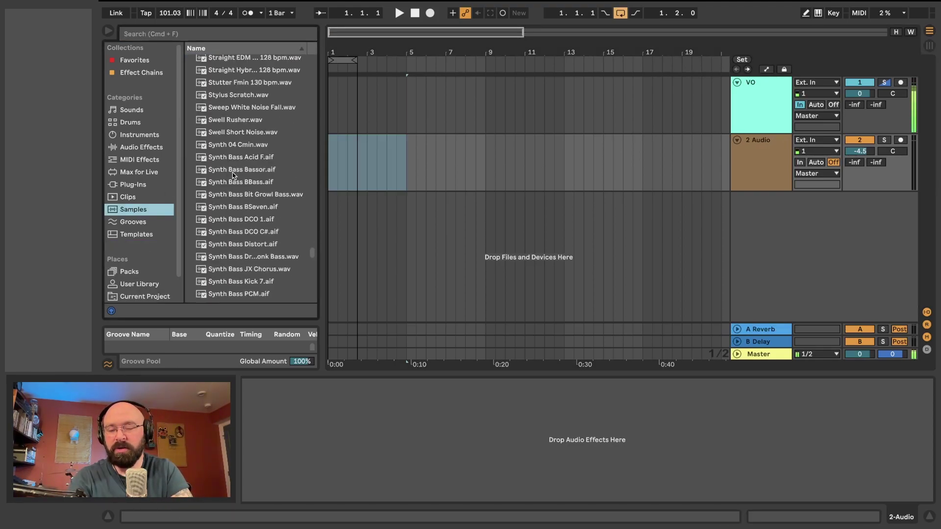
left_click(233, 176)
scroll(233, 187, "down", 8)
scroll(232, 200, "down", 15)
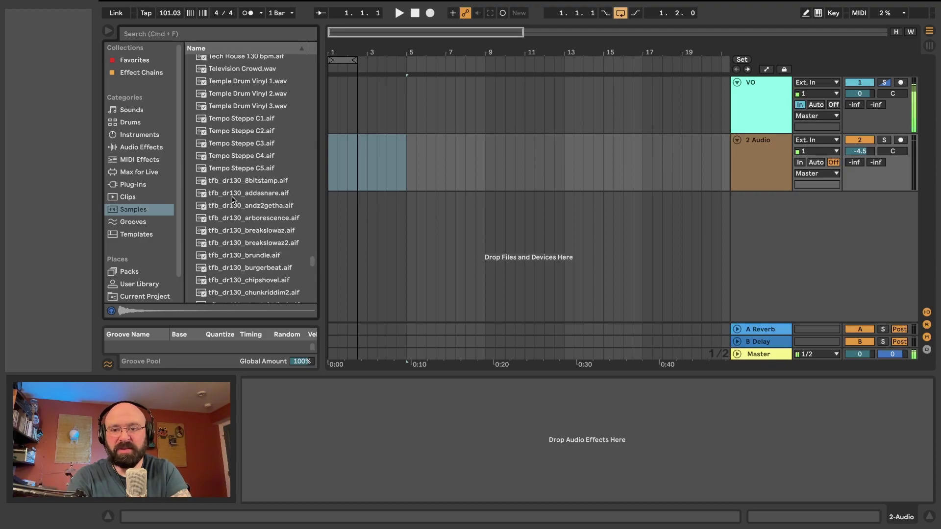
left_click(228, 206)
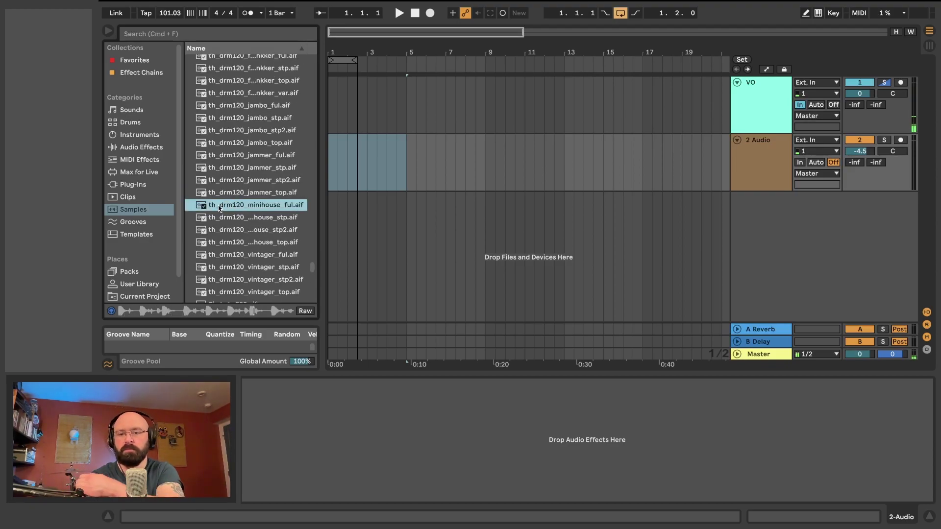
Step: Arm track 2, place th_drm120_minihouse_ful.aif at bar 1 on it, and play the loop back
key("c")
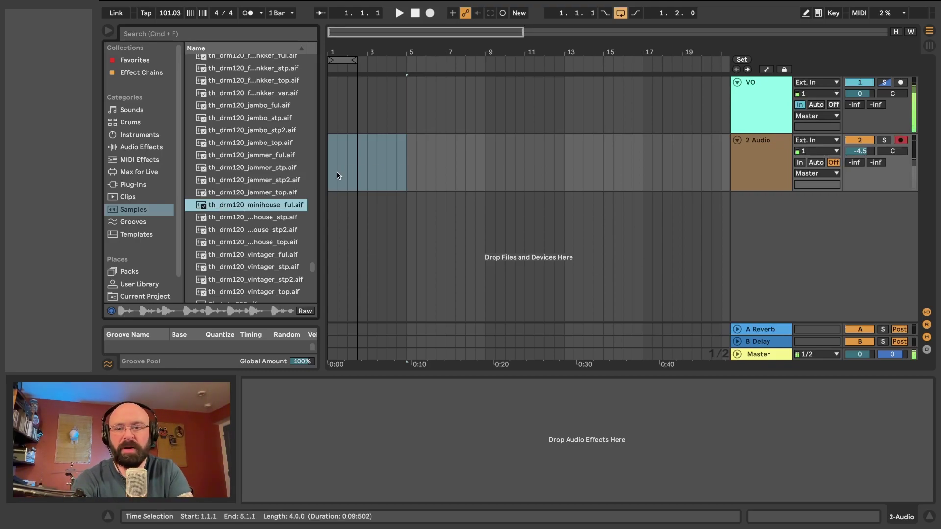
left_click_drag(201, 206, 336, 169)
key("space")
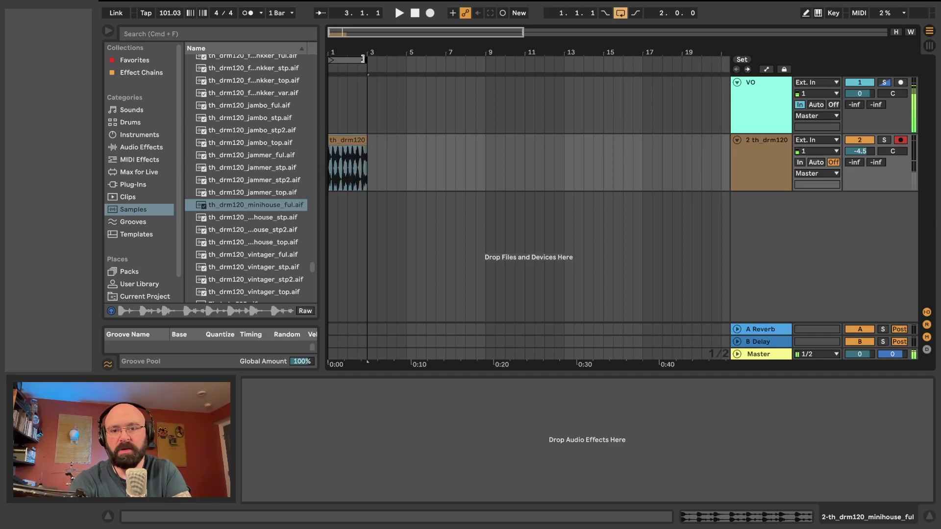
left_click(754, 166)
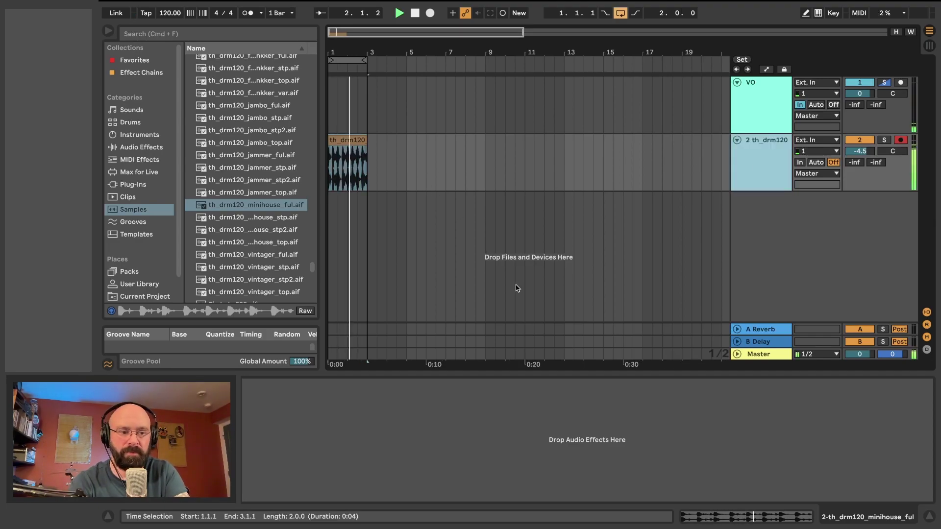
key("space")
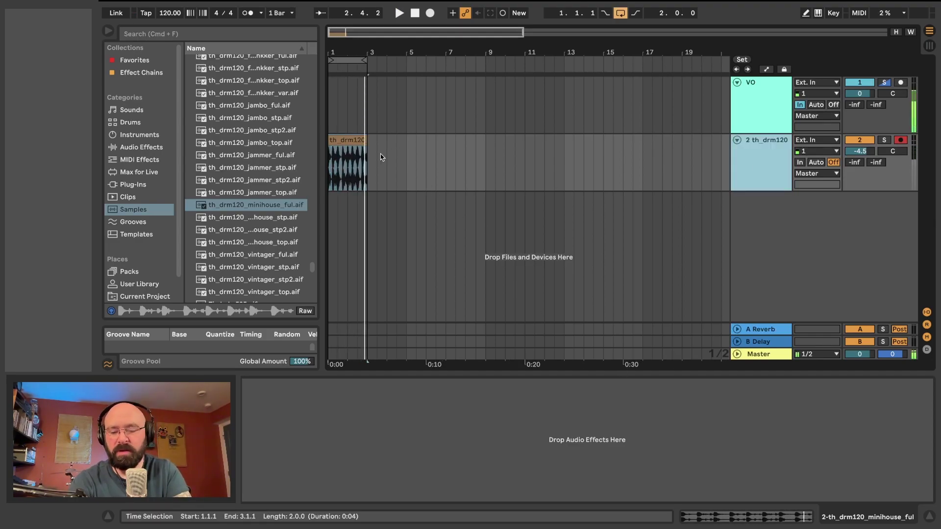
Step: Add the Phaser-Flanger from the Pitch & Modulation effects to the drum loop track and play it back
key("super+f")
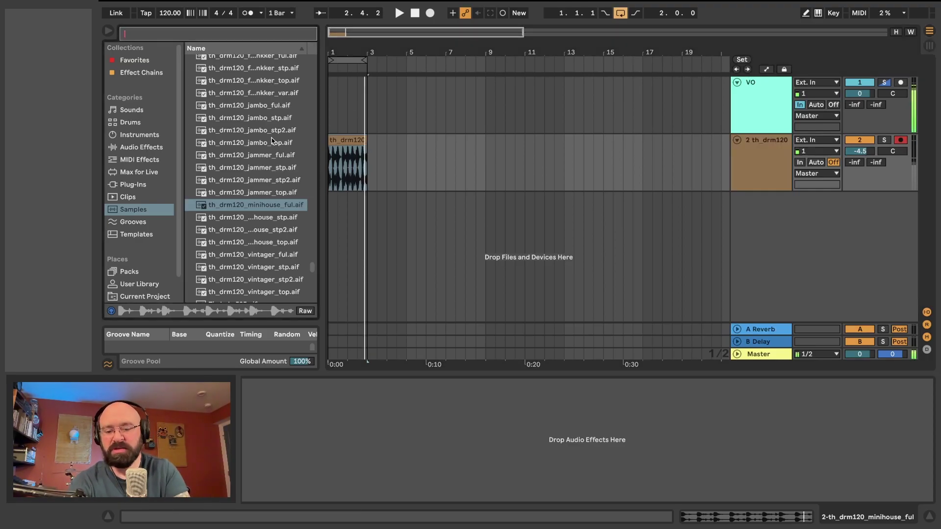
type("del")
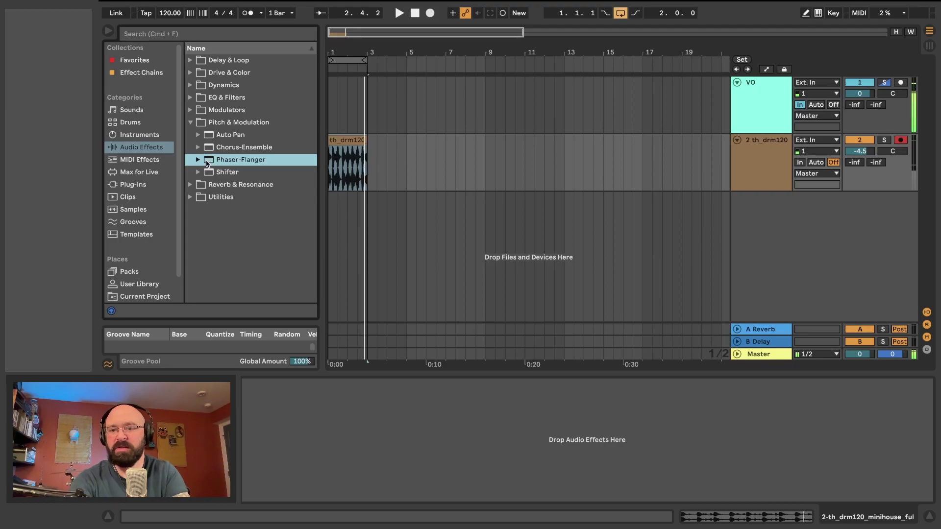
left_click_drag(206, 163, 372, 461)
key("space")
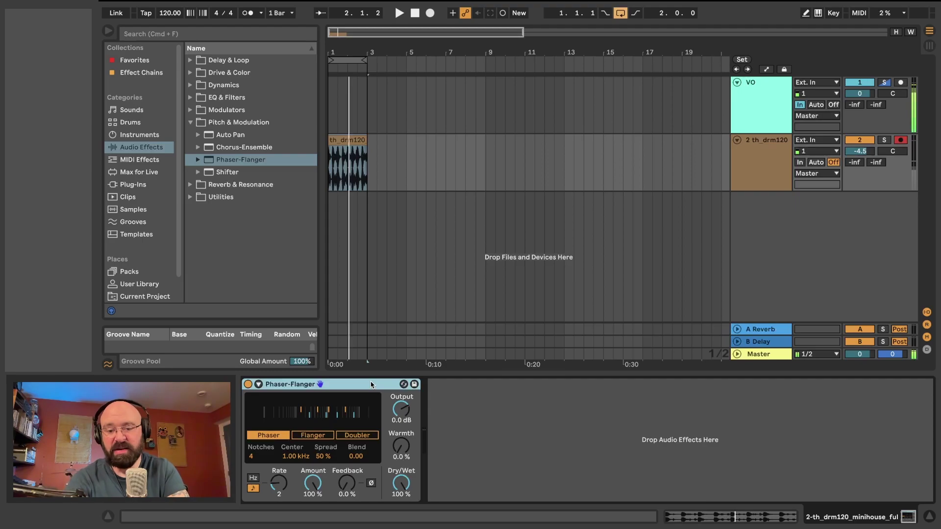
Step: Group the Phaser-Flanger into an Audio Effect Rack and show the rack's macro controls
key("super+g")
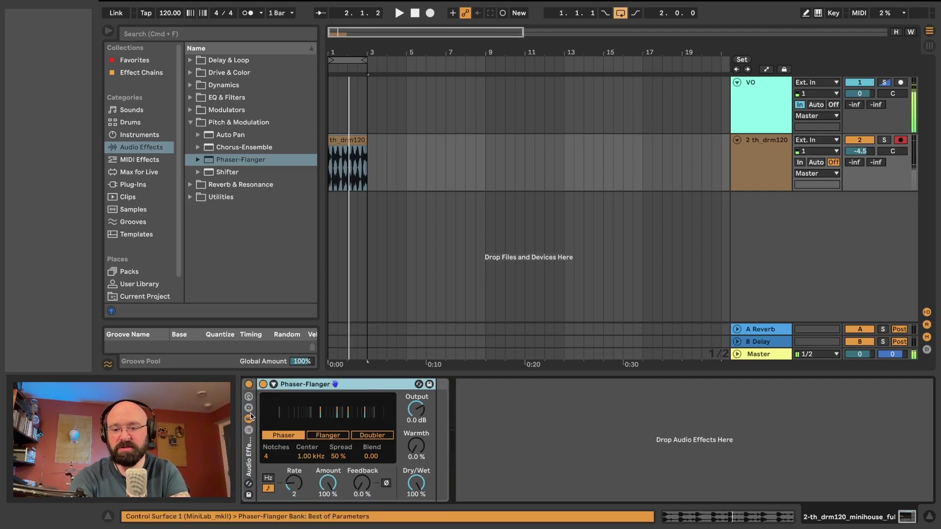
left_click(250, 452)
key("space")
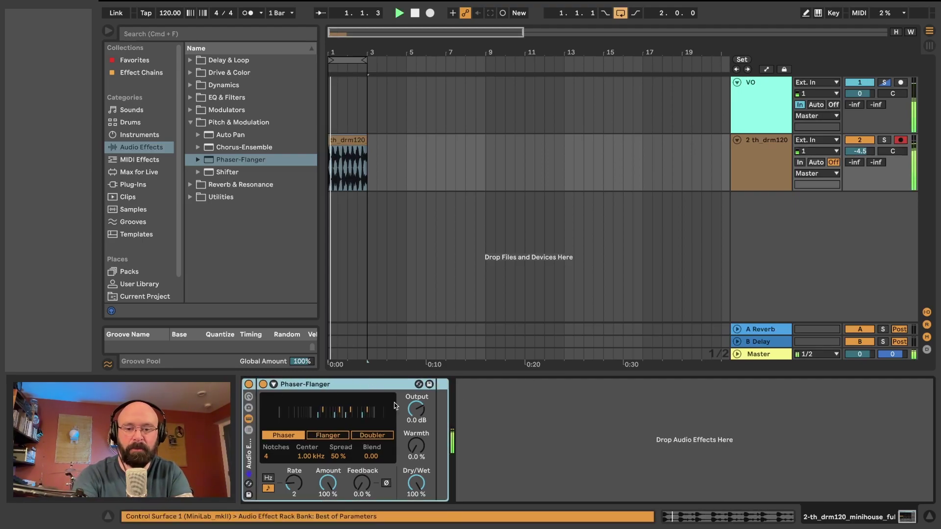
left_click(248, 397)
key("space")
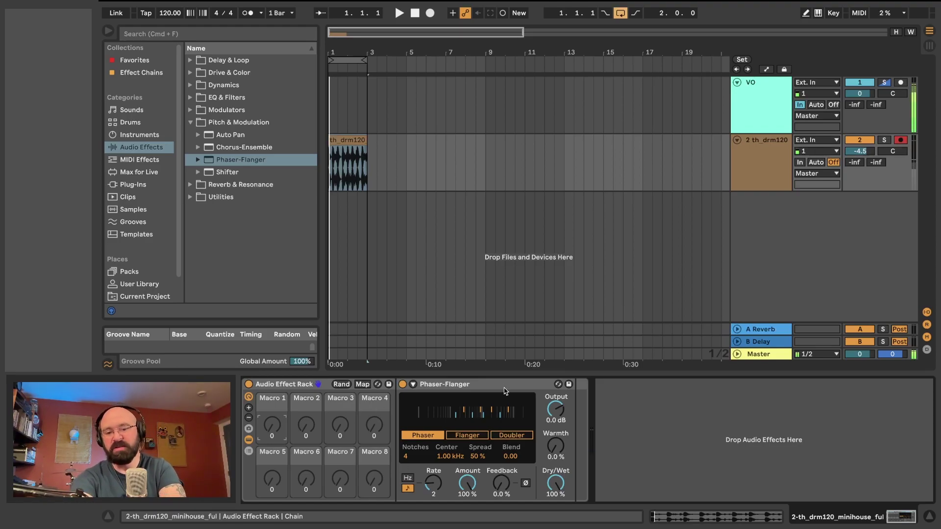
Step: Set the Phaser-Flanger's feedback to 54%, output to 2.3 dB and rate to 1.5 during playback
left_click(469, 385)
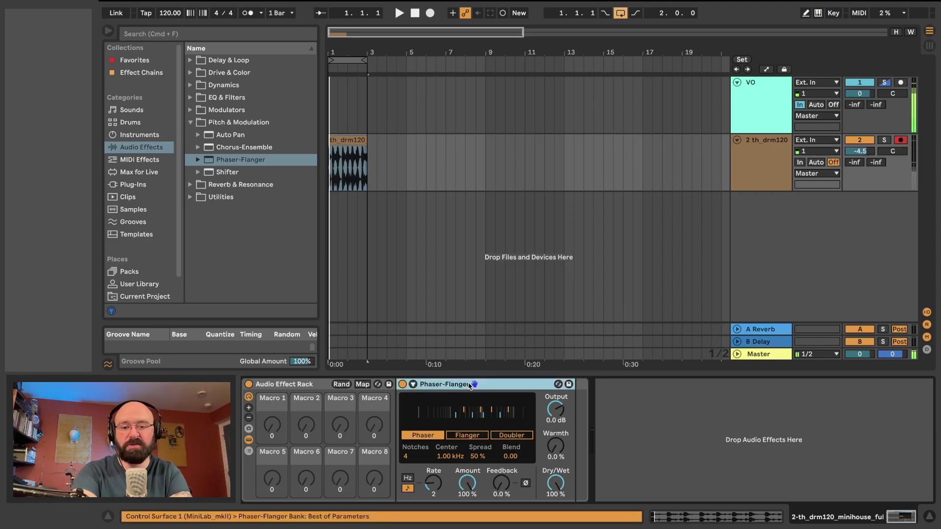
key("space")
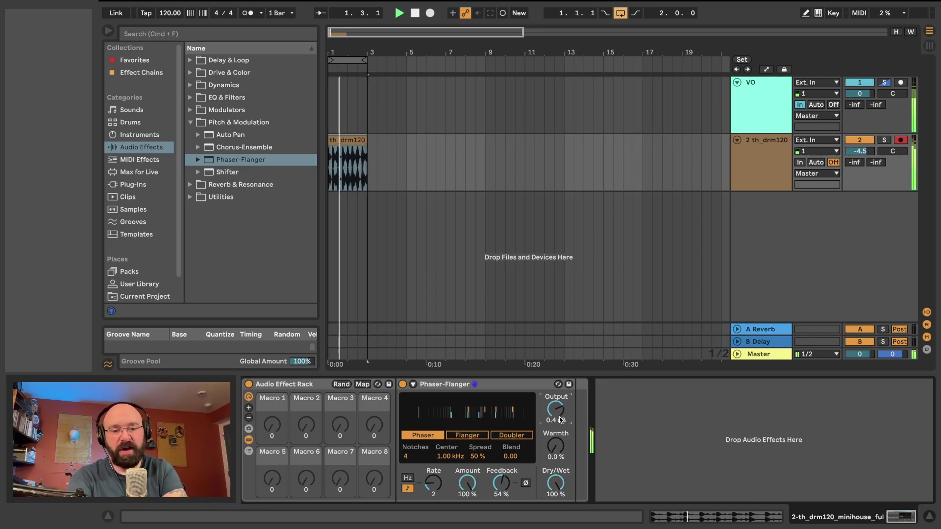
Step: Search the favorites for "eq" and insert an EQ Eight ahead of the Audio Effect Rack
left_click(263, 35)
type("eq")
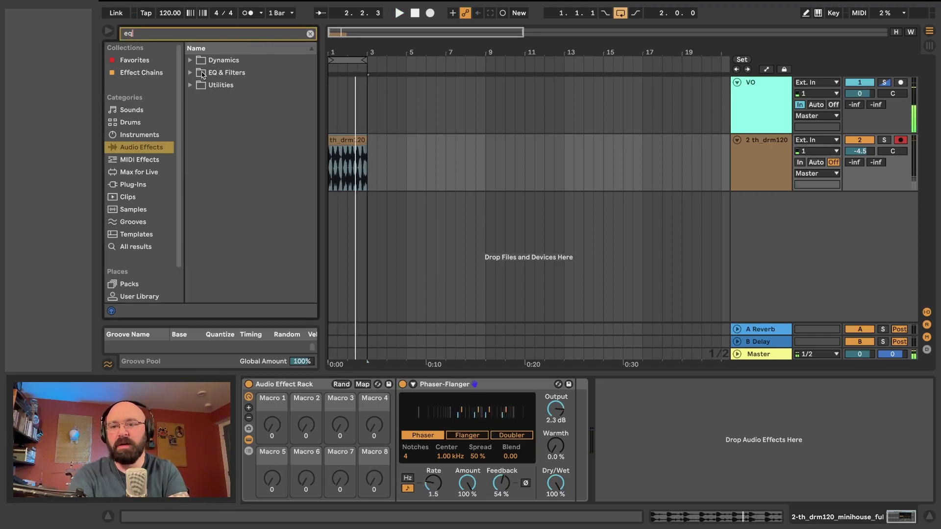
left_click(137, 64)
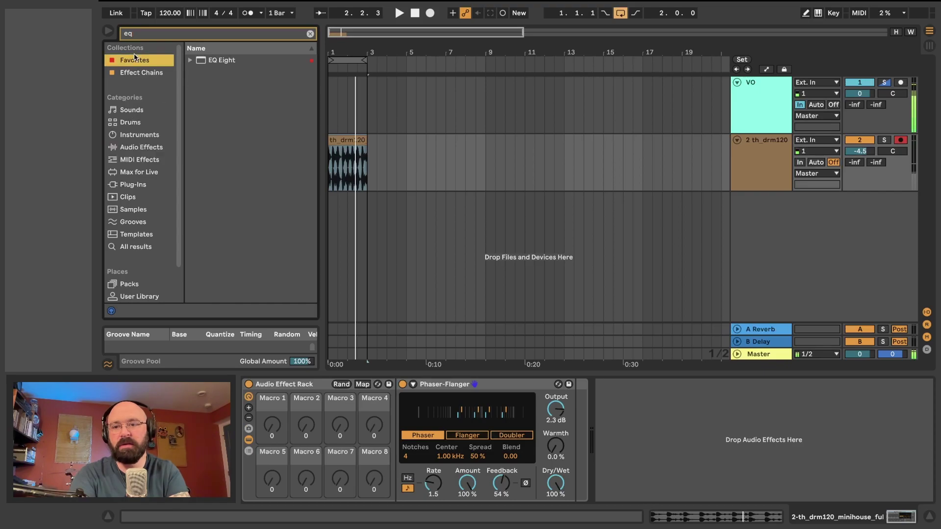
left_click_drag(222, 60, 253, 417)
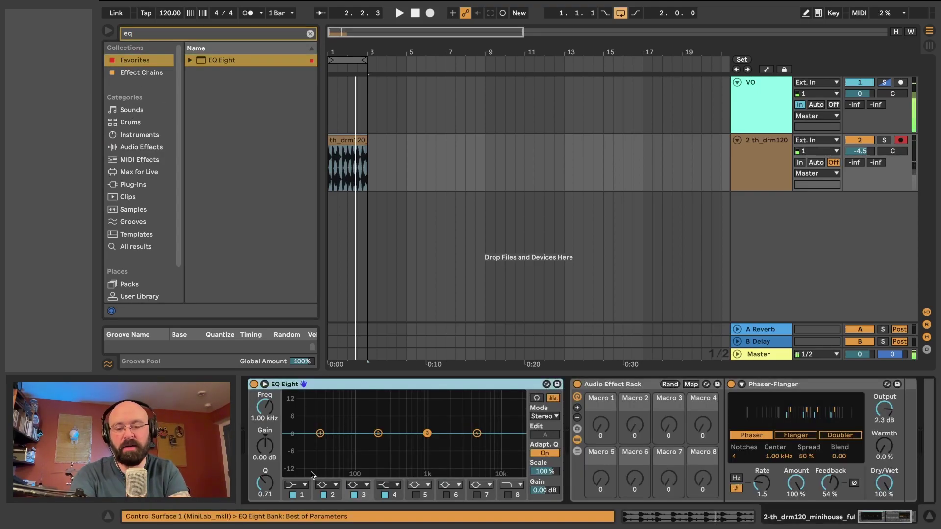
Step: Make EQ Eight's band 1 a low cut at about 56 Hz with Q 0.51, and fold the device
key("space")
left_click(297, 485)
left_click(292, 417)
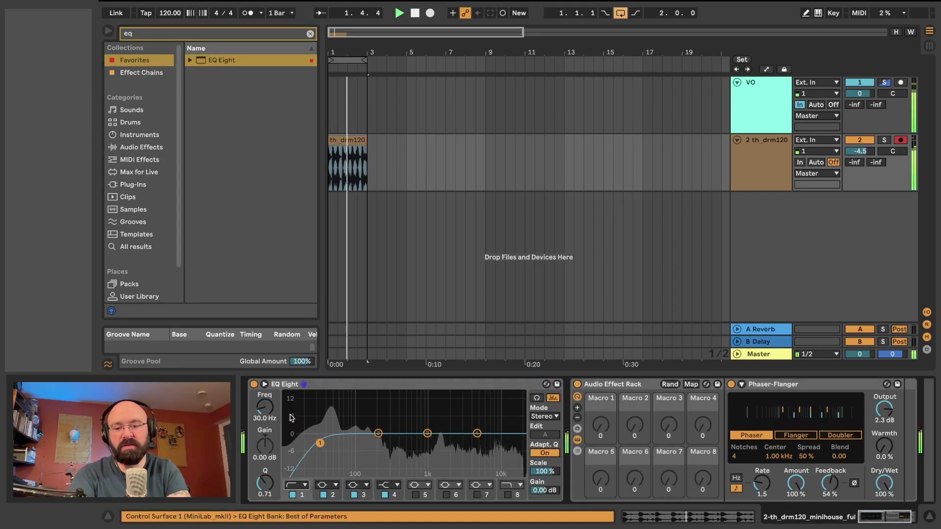
left_click_drag(320, 443, 338, 446)
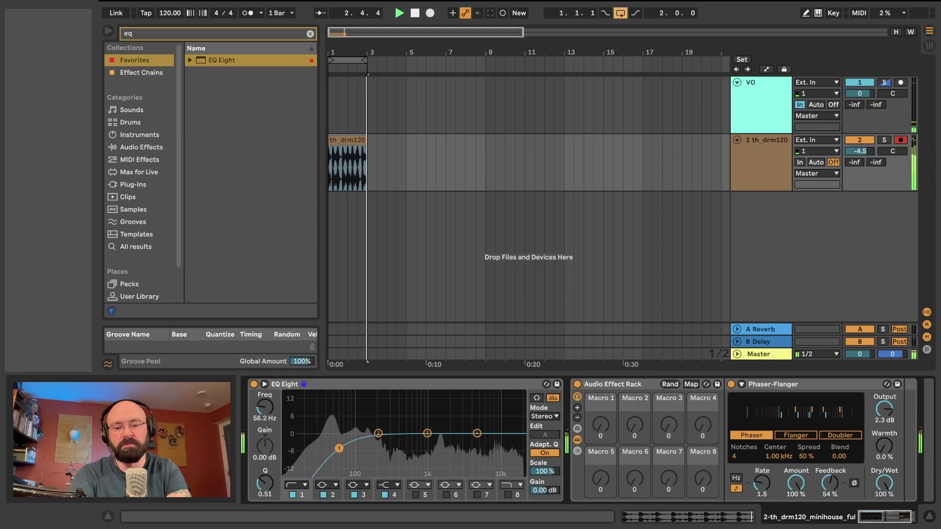
double_click(465, 385)
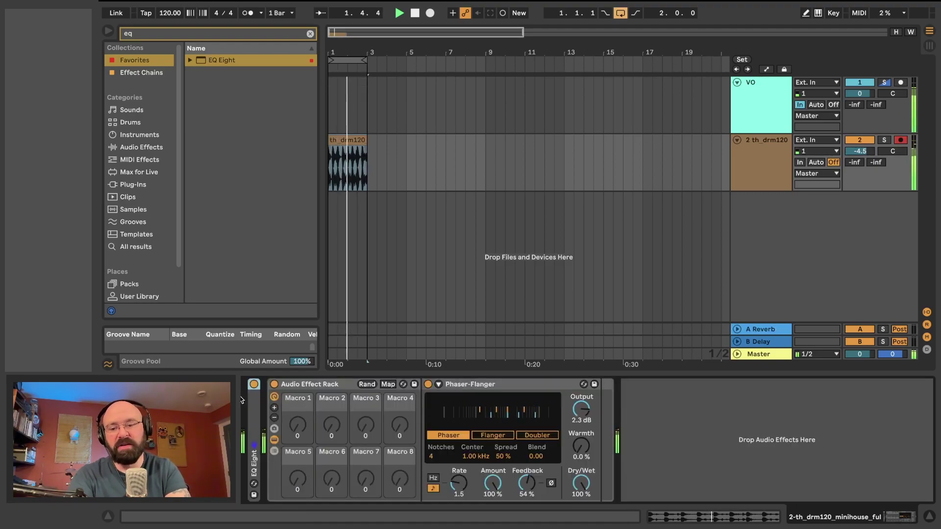
Step: Set the Phaser-Flanger to 9 notches, 91% spread and 67% feedback
left_click(328, 385)
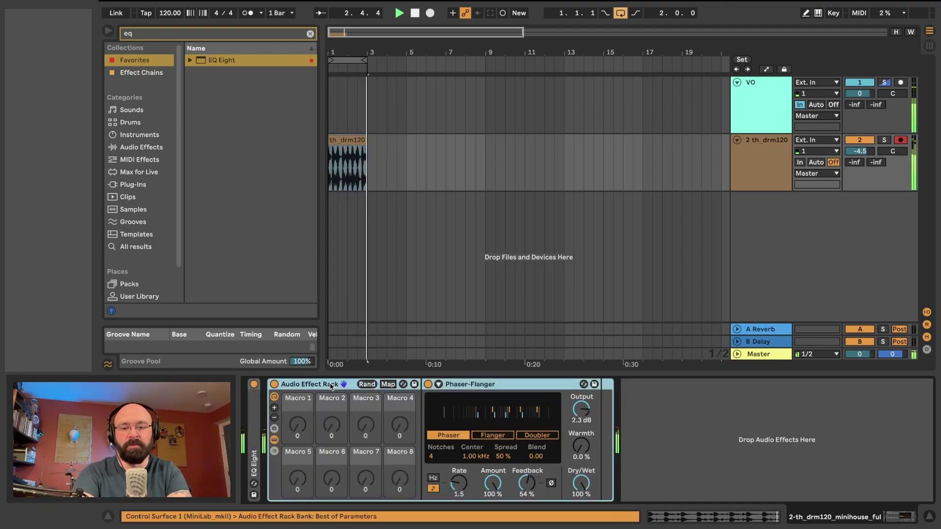
left_click(463, 385)
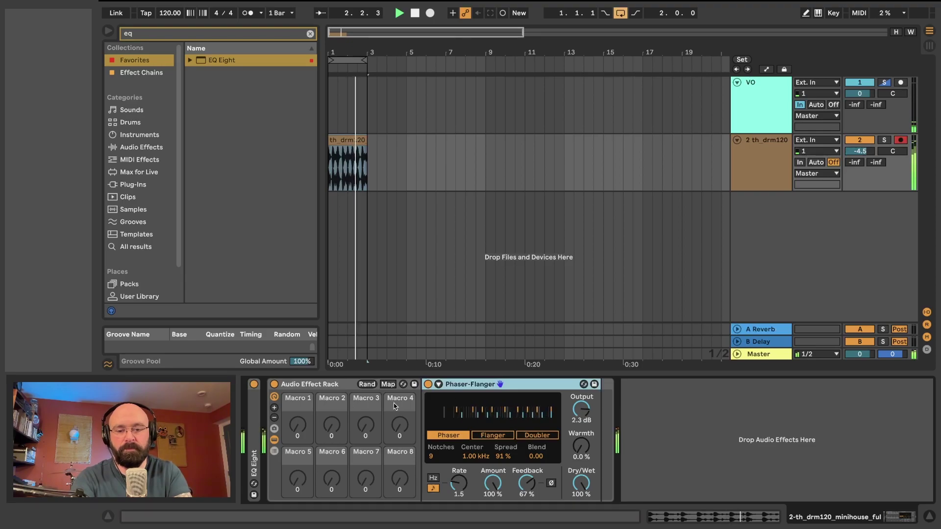
Step: Hide the Audio Effect Rack's macro controls, show its chain list and select the chain
left_click(338, 386)
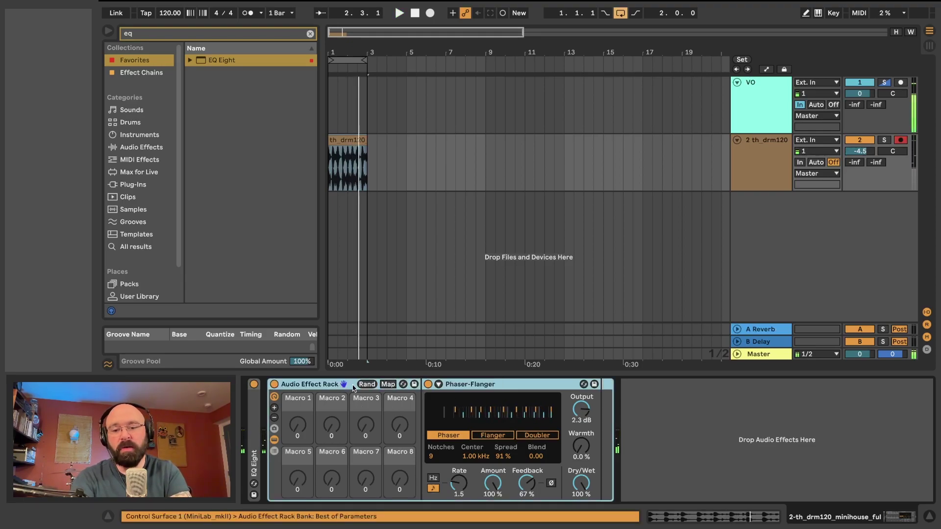
left_click(274, 397)
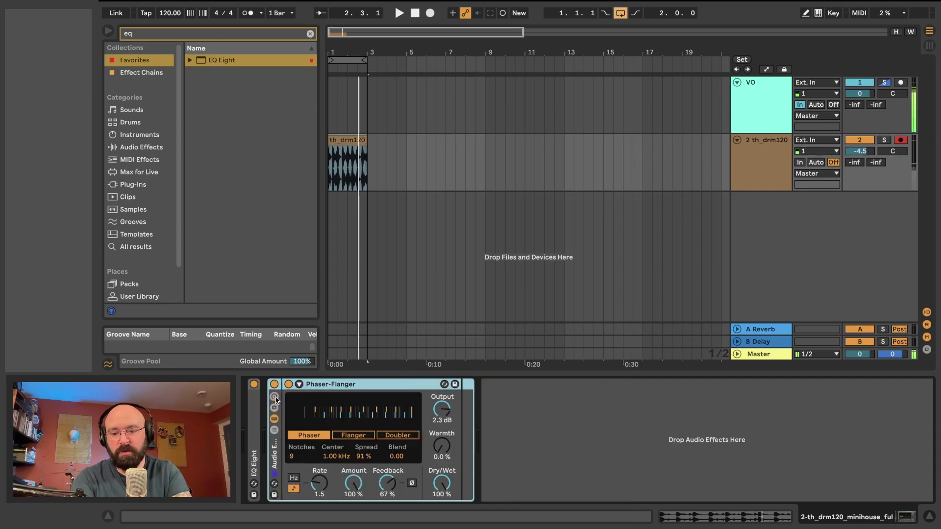
left_click(275, 431)
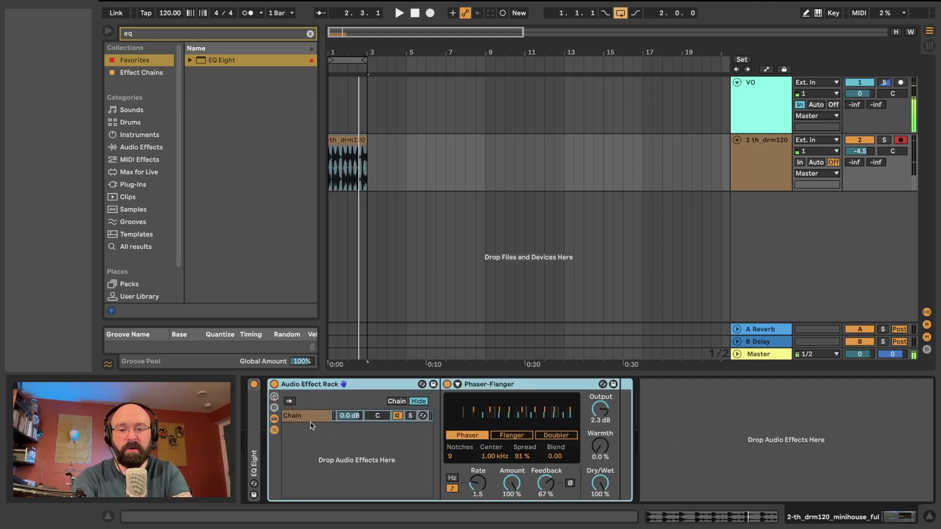
left_click(296, 420)
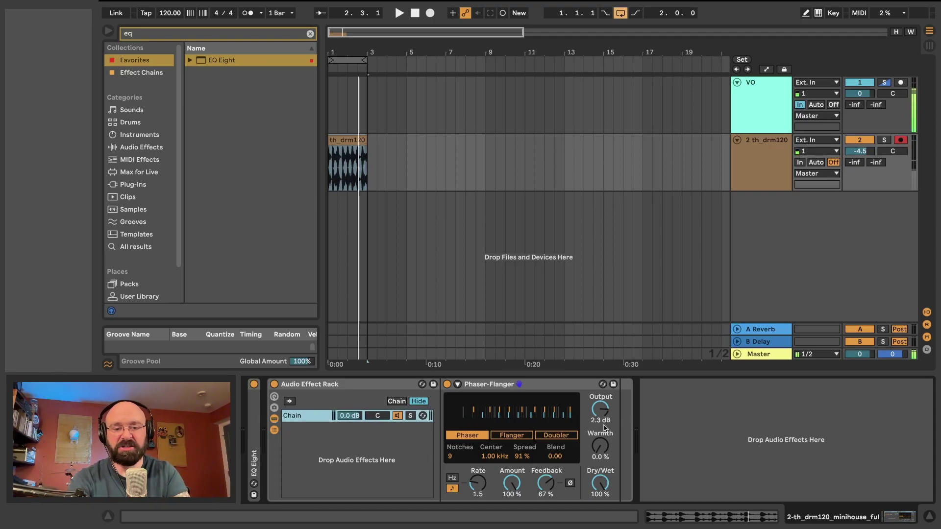
Step: Play back the loop through the Phaser-Flanger and clear the browser search
left_click(524, 403)
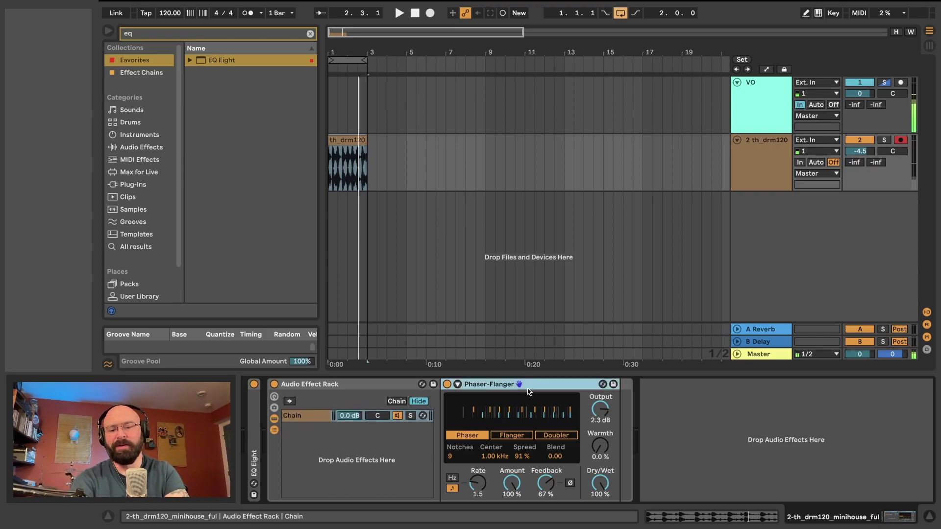
key("space")
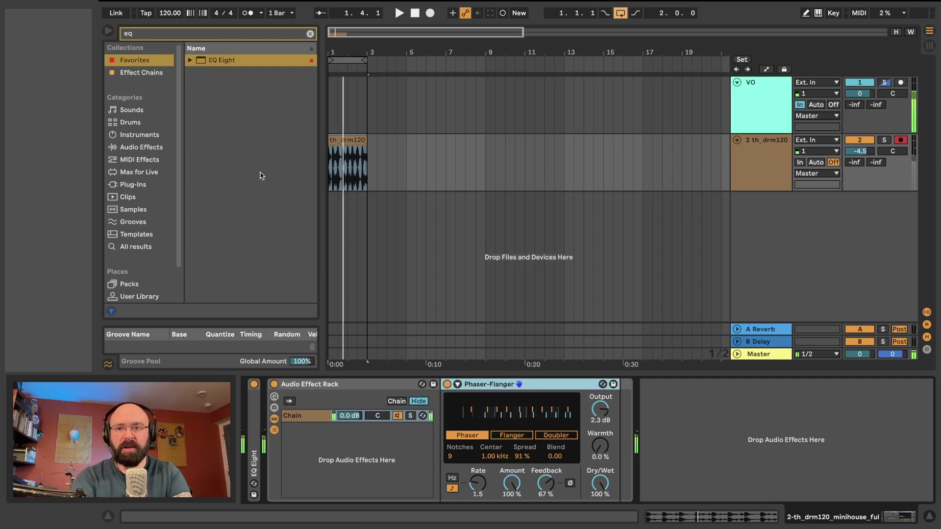
left_click(310, 33)
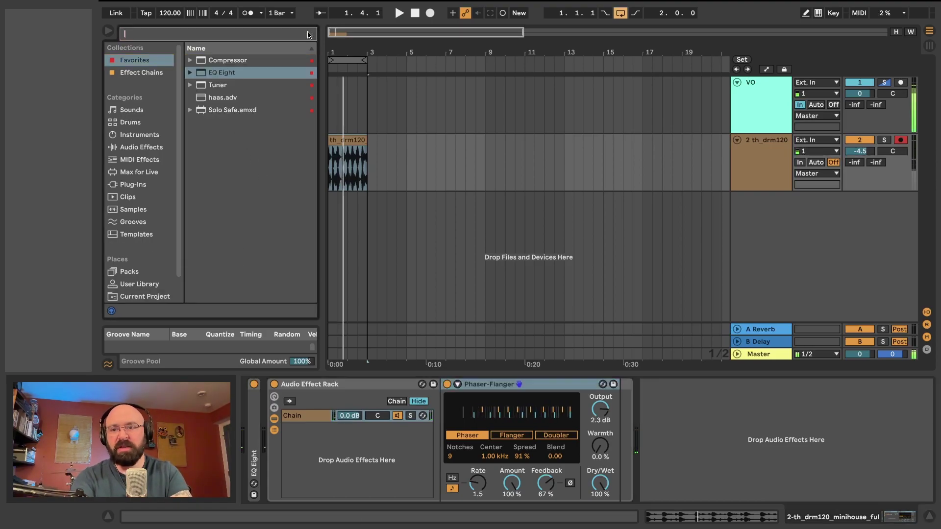
Step: Search the browser for "rever", add Corpus after the Phaser-Flanger in the rack chain, and play the loop
type("rever")
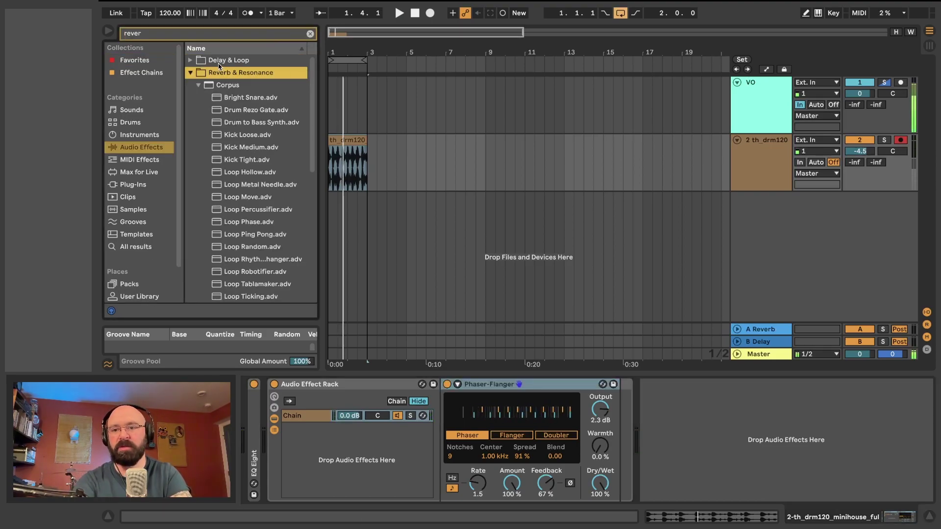
left_click(219, 97)
left_click_drag(220, 85, 621, 474)
key("space")
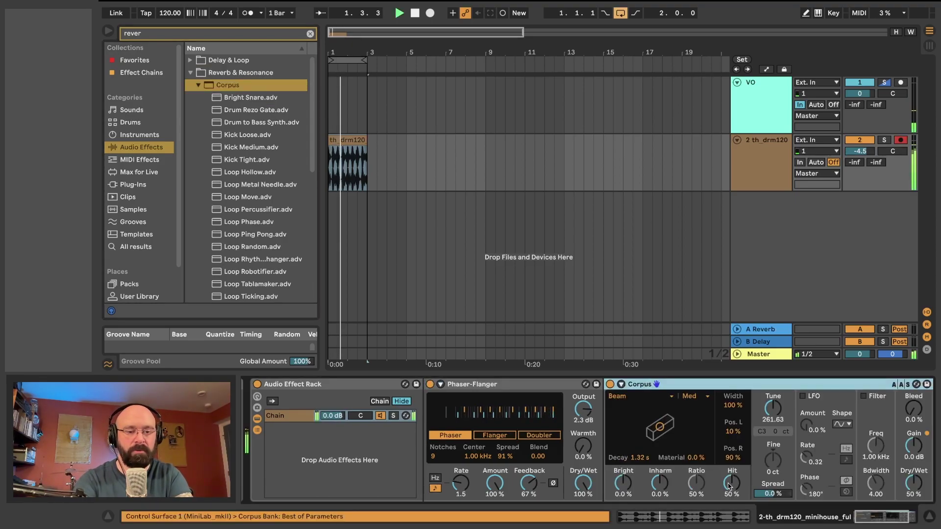
scroll(611, 435, "right", 3)
key("space")
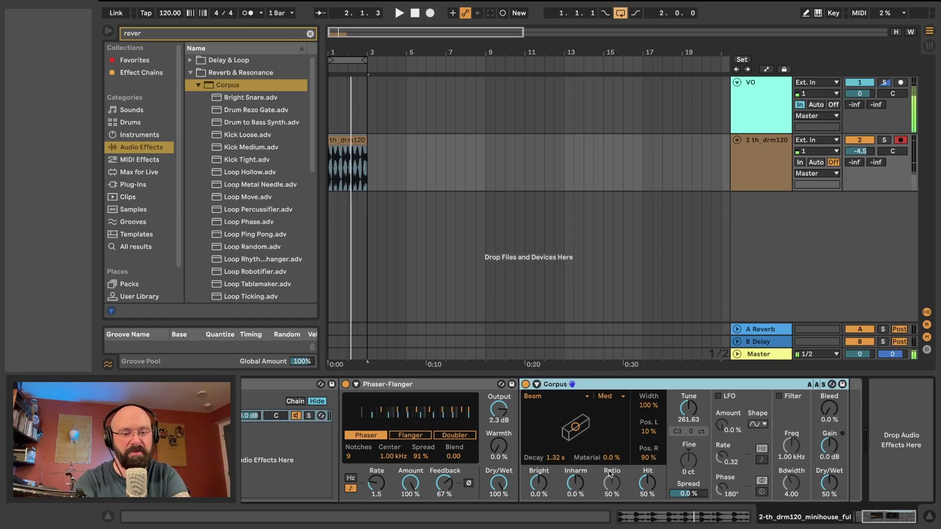
Step: Audition and reset Corpus's Spread during playback, and set Decay to 700 ms, Material to -48% and Inharm to -1.6%
key("space")
left_click_drag(688, 493, 688, 456)
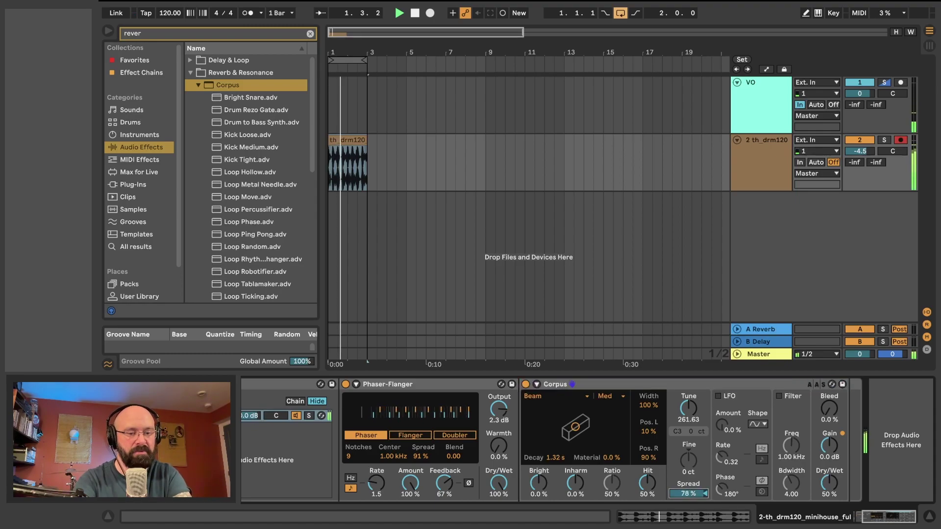
double_click(688, 493)
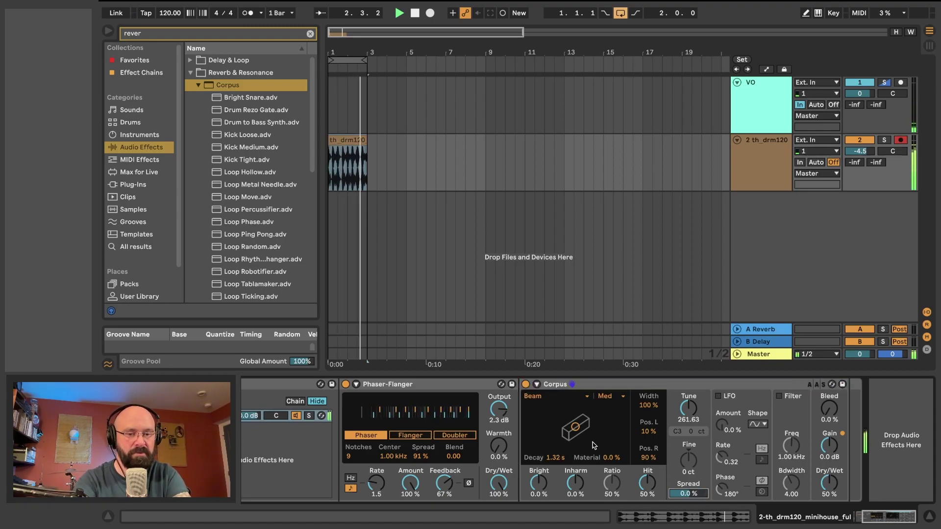
left_click_drag(576, 432, 555, 429)
Step: Rename the Audio Effect Rack's chain to "Beam Flange1"
left_click(287, 423)
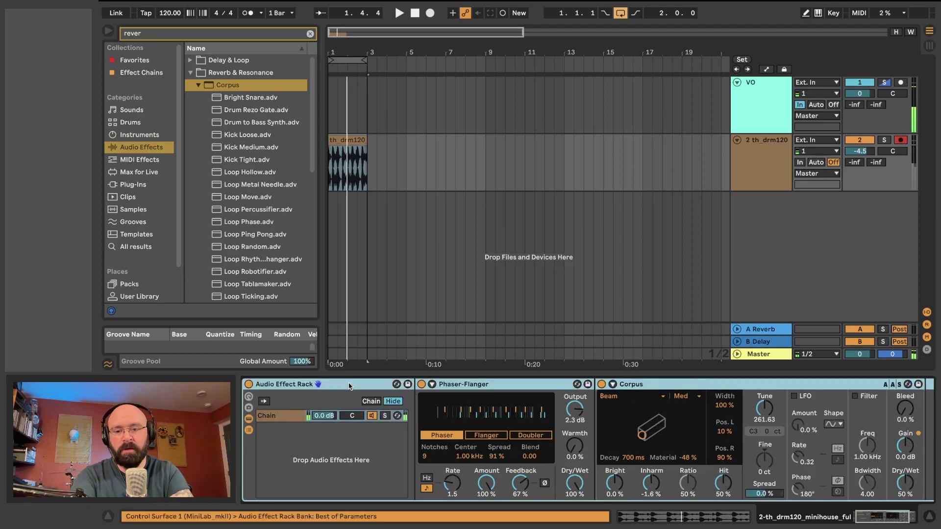
left_click(529, 427)
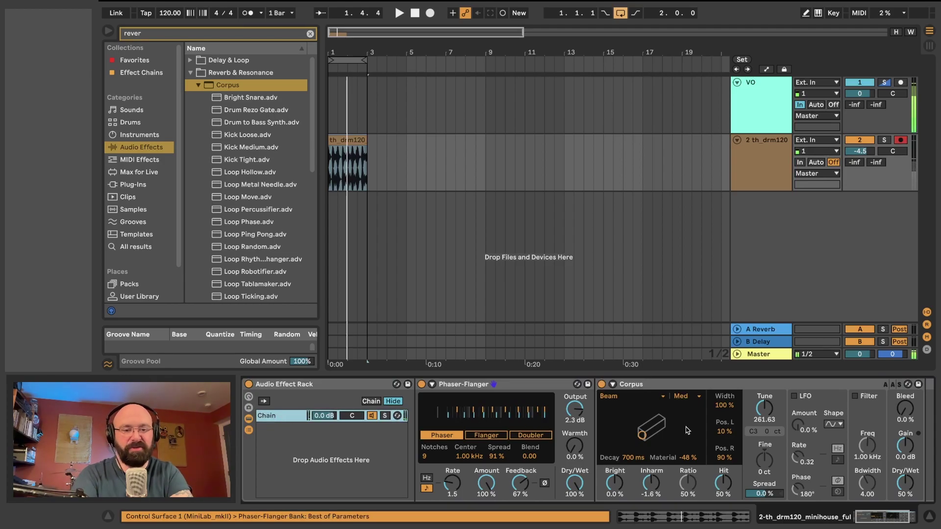
double_click(273, 420)
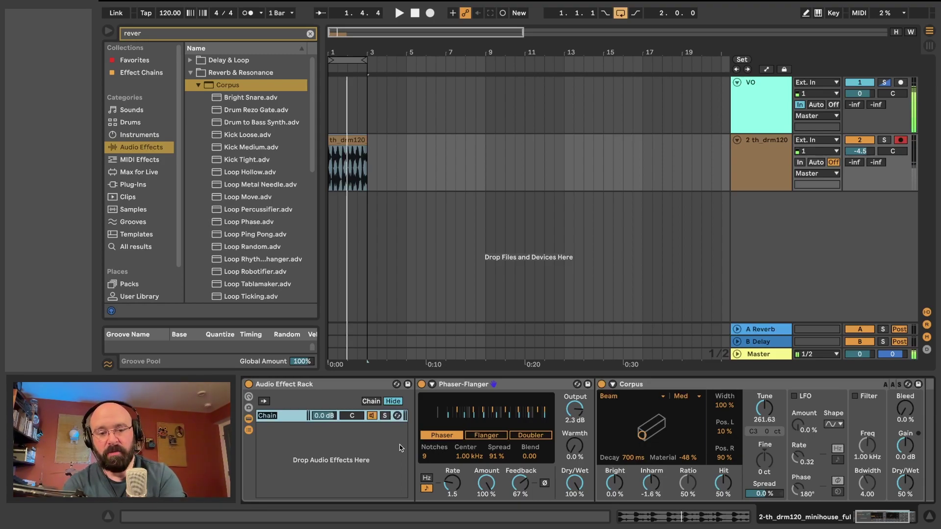
type("Beam Flange1")
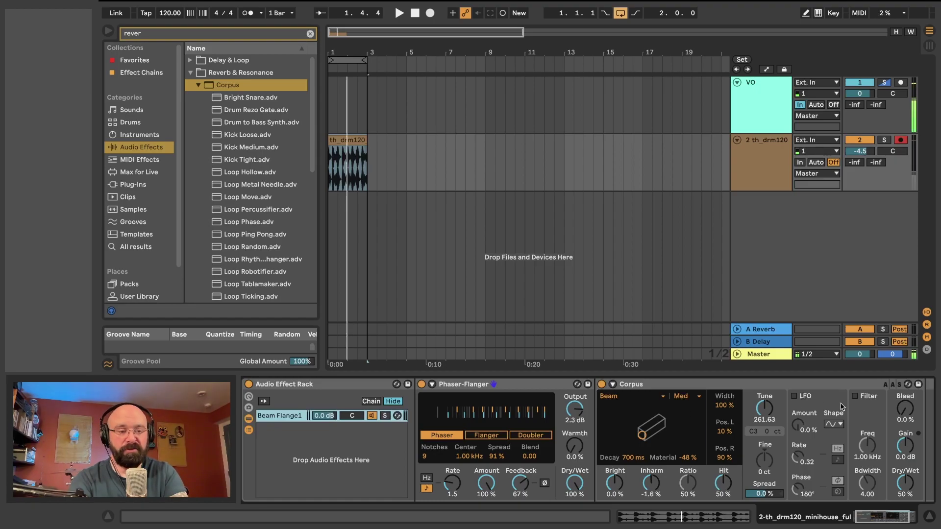
Step: Try the Beam Flange1 chain's pan, mute and solo controls during playback, and restore each of them
scroll(452, 441, "right", 3)
scroll(453, 440, "left", 4)
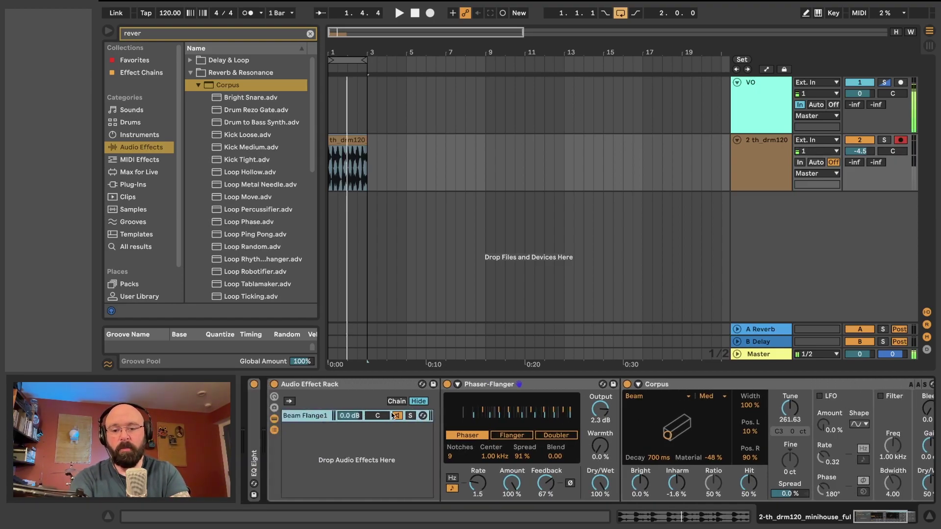
key("space")
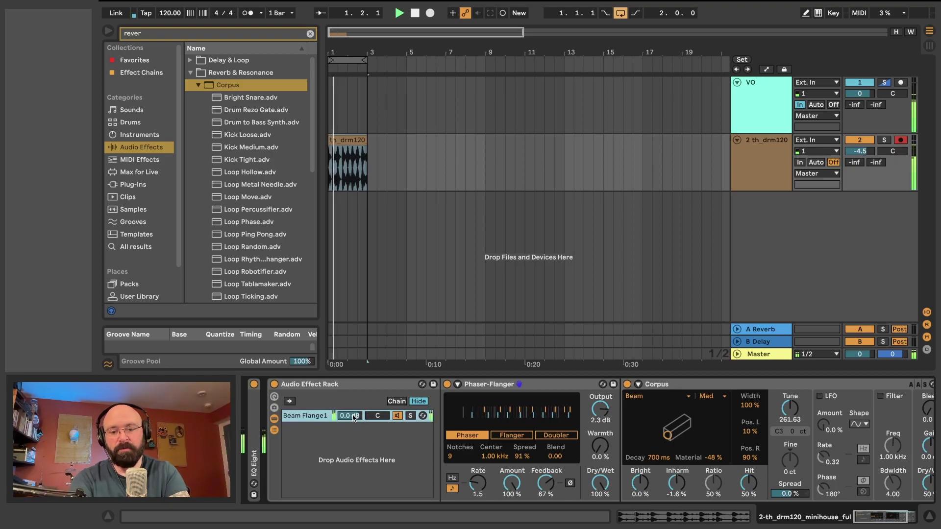
left_click_drag(354, 417, 378, 440)
key("Delete")
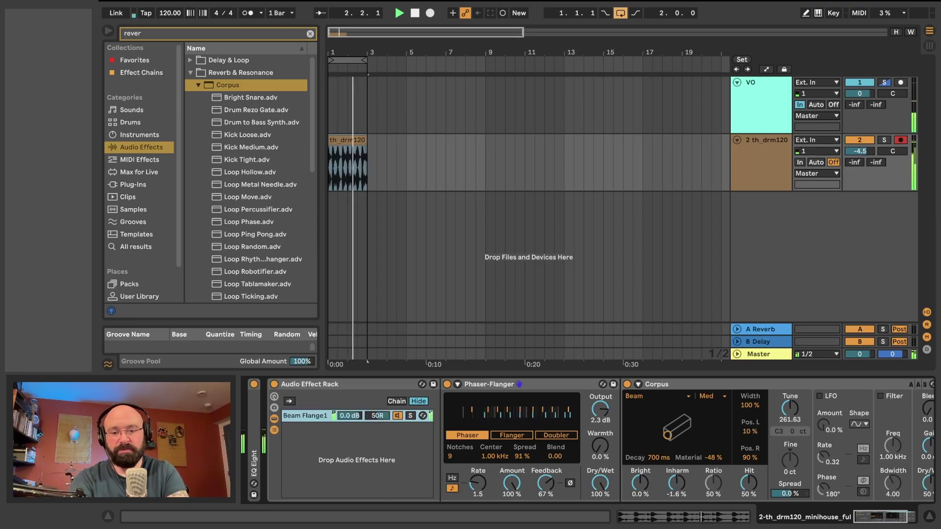
left_click(397, 416)
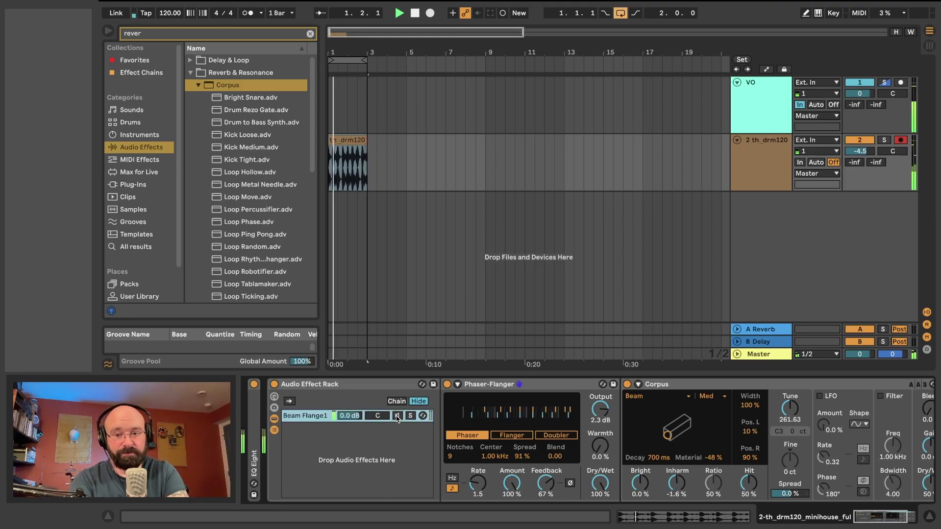
left_click(410, 416)
left_click(397, 415)
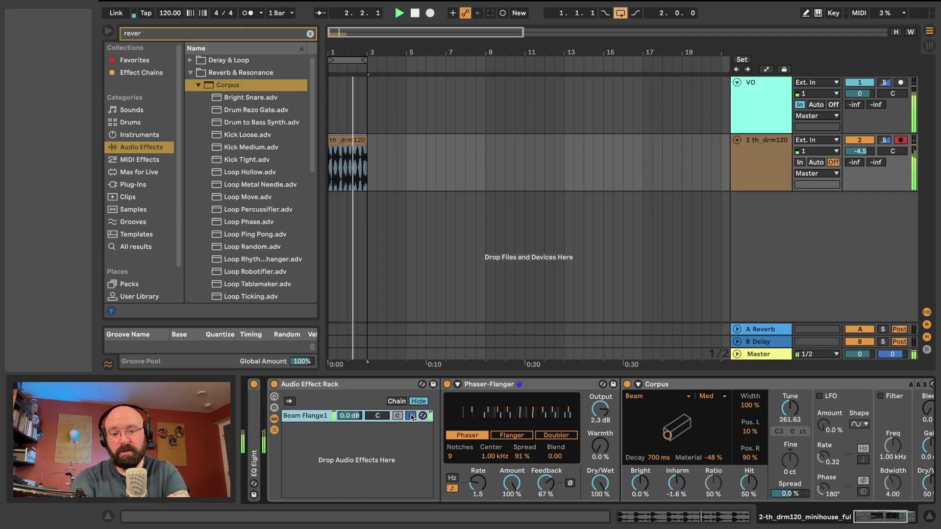
key("space")
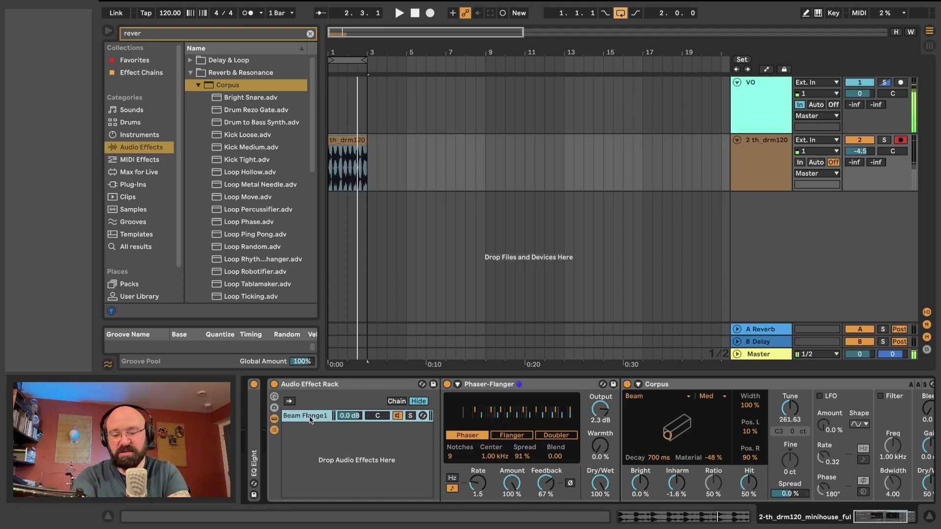
Step: Duplicate the Beam Flange1 chain and compare the devices held in both chains
key("ctrl+d")
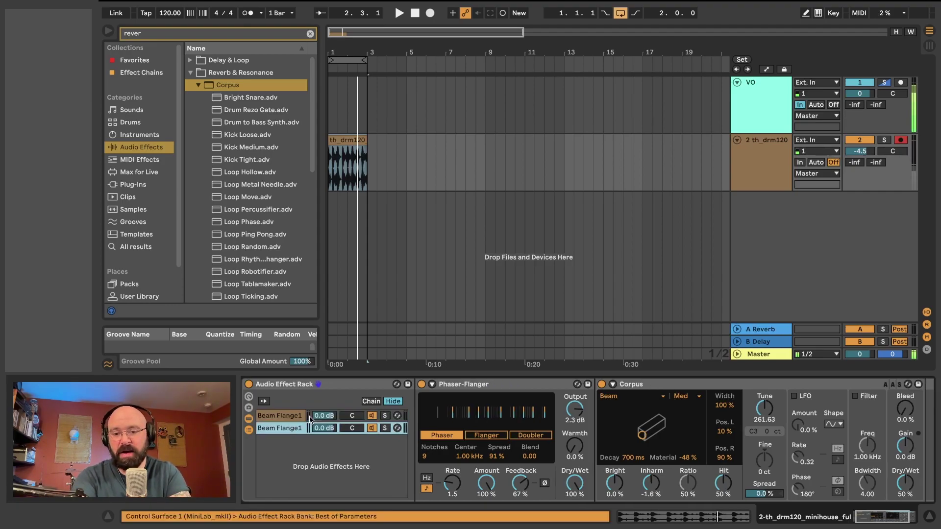
left_click(282, 415)
left_click(278, 429)
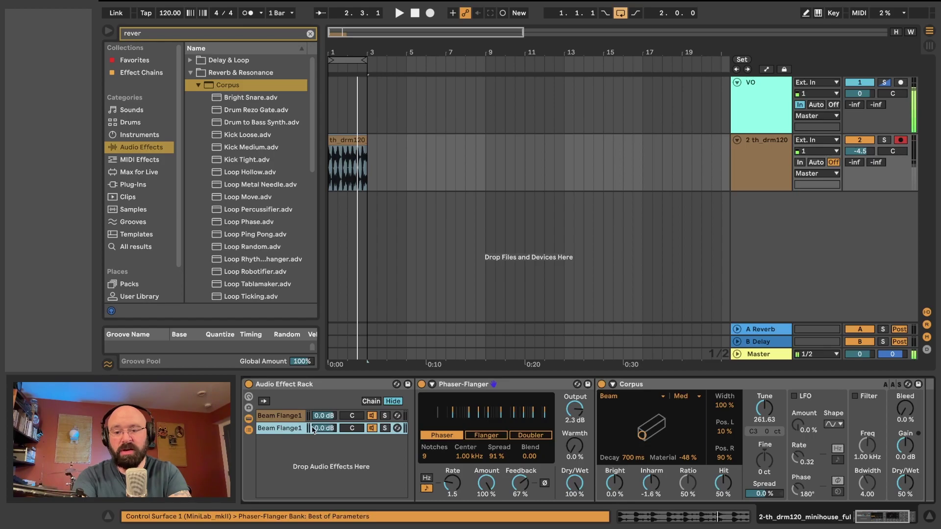
left_click(290, 417)
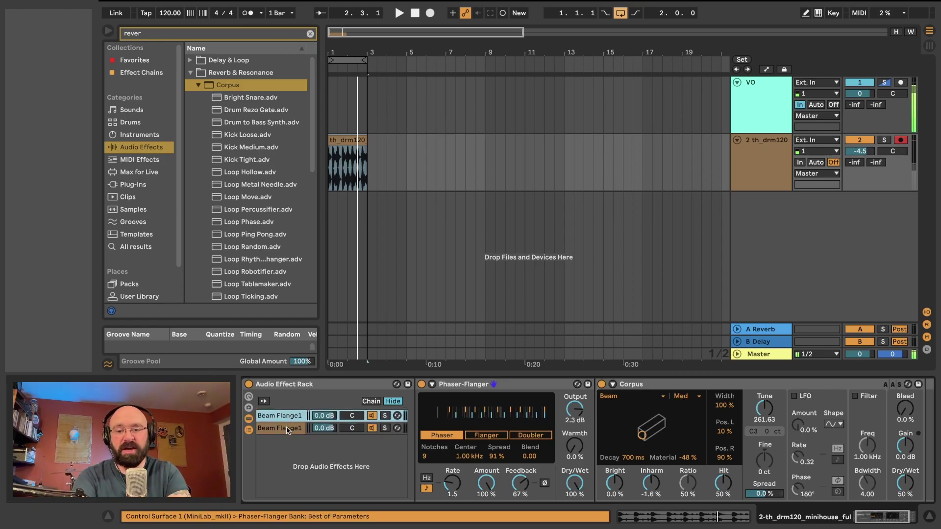
left_click(546, 386)
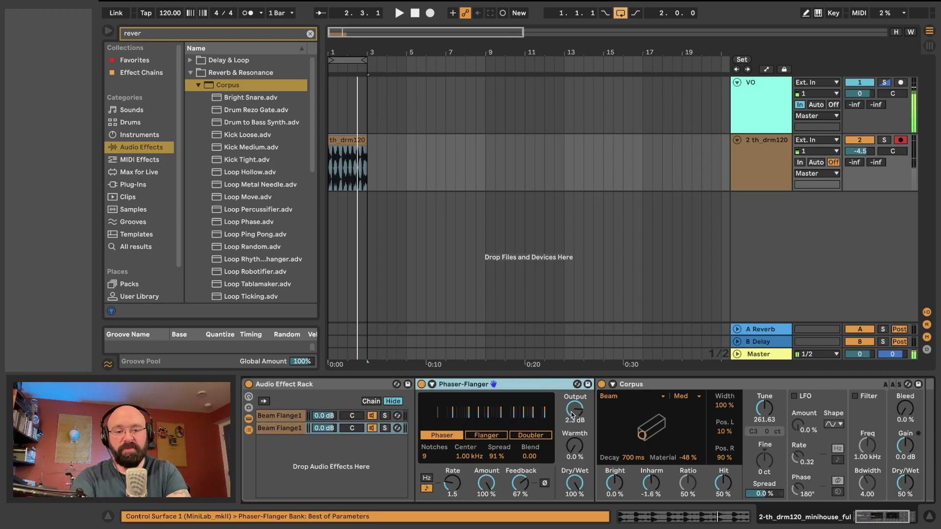
scroll(679, 412, "right", 2)
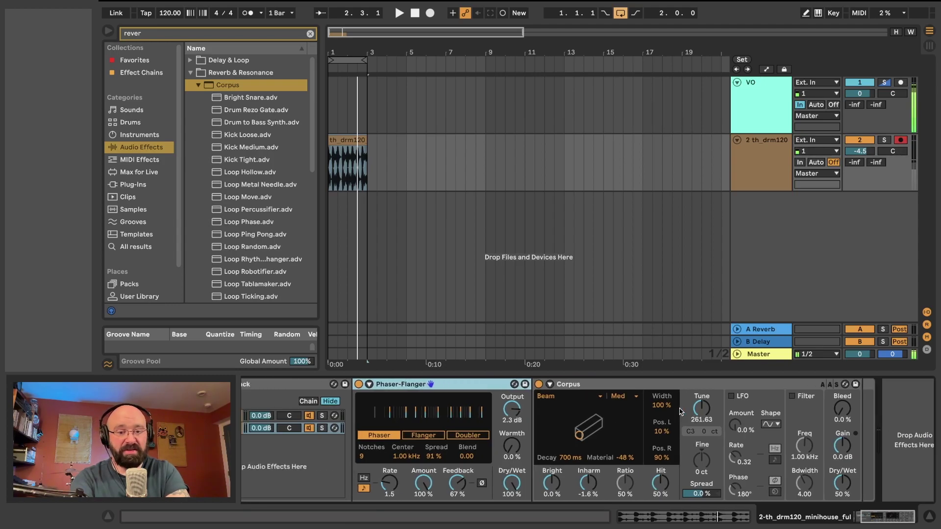
scroll(679, 411, "left", 3)
left_click(305, 416)
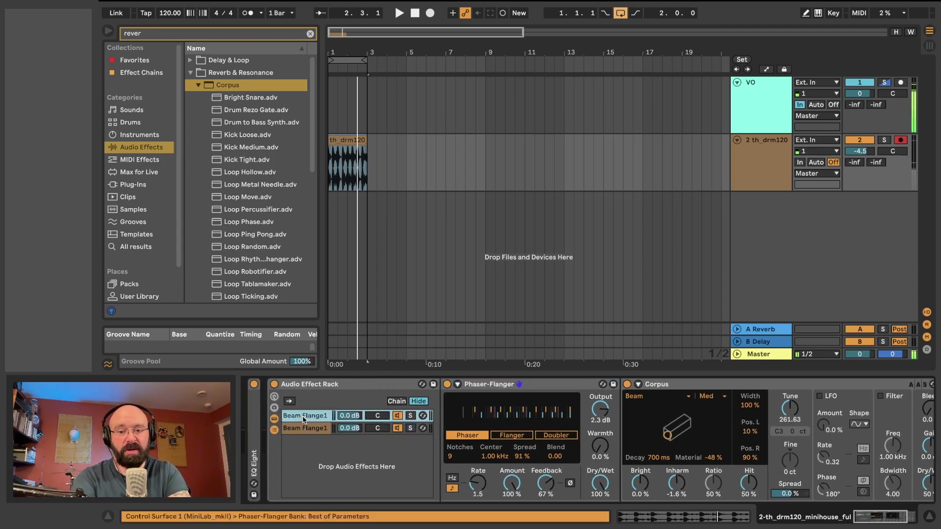
left_click(306, 429)
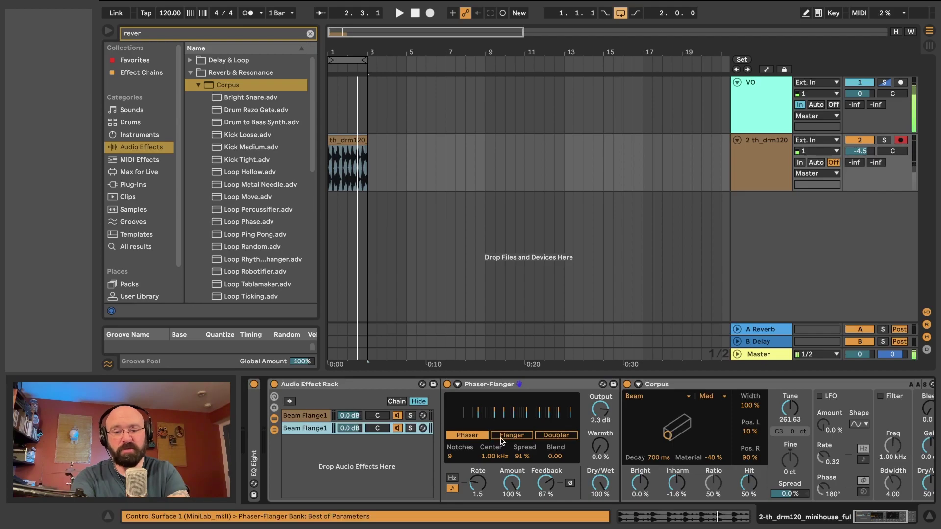
Step: Deactivate the original Beam Flange1 chain and rename the duplicate to "Beam Flange2"
left_click(397, 416)
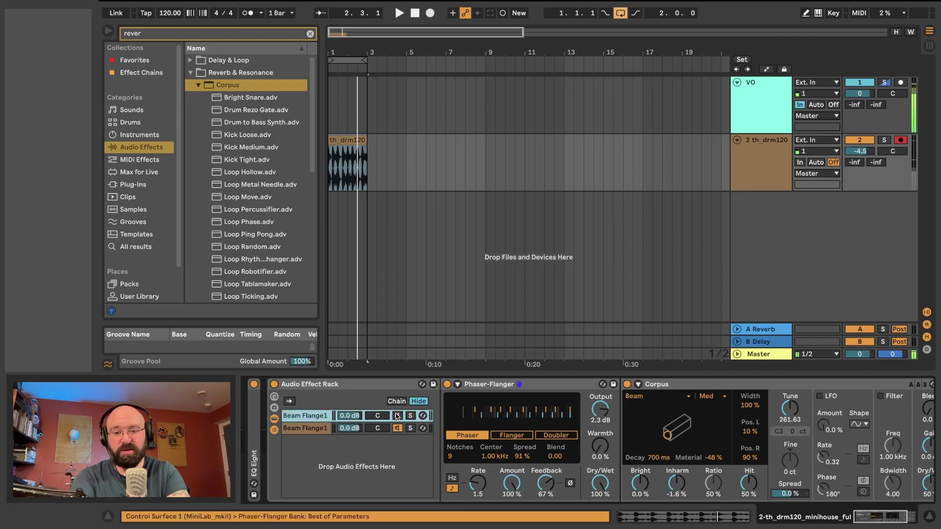
left_click(305, 429)
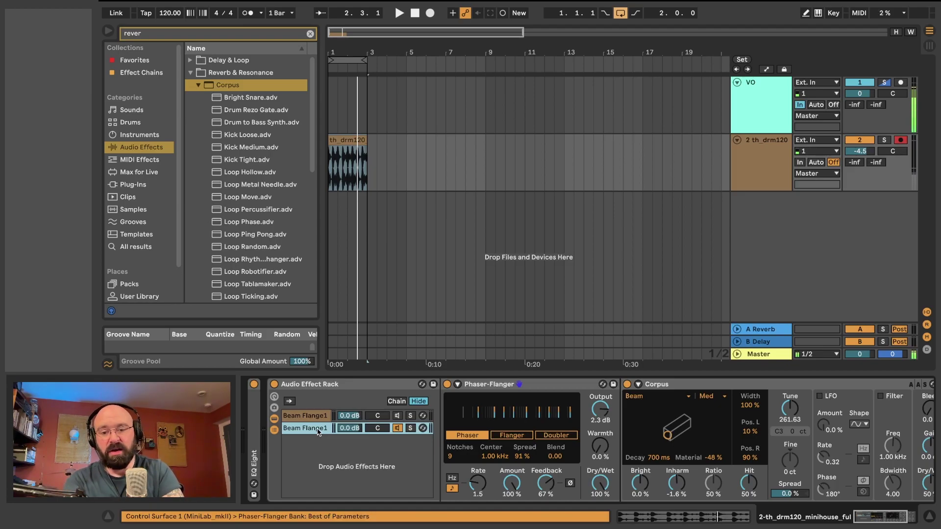
key("super+r")
key("Right")
key("BackSpace")
type("2")
key("Return")
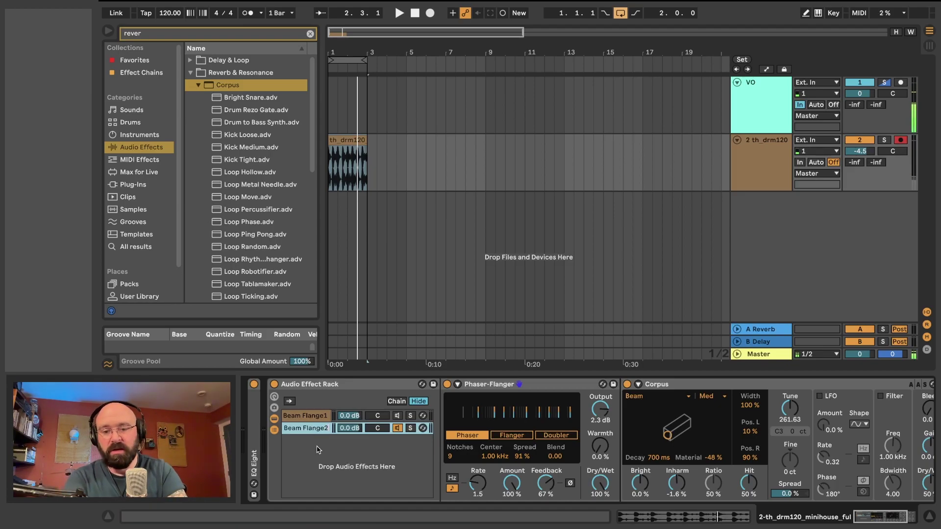
Step: Switch Beam Flange2's Phaser-Flanger to Doubler at 126 ms, Rate 2, Feedback 15%, Warmth 17%, Output 0 dB, and set Corpus's Bright 38% and Inharm 0%
left_click(538, 397)
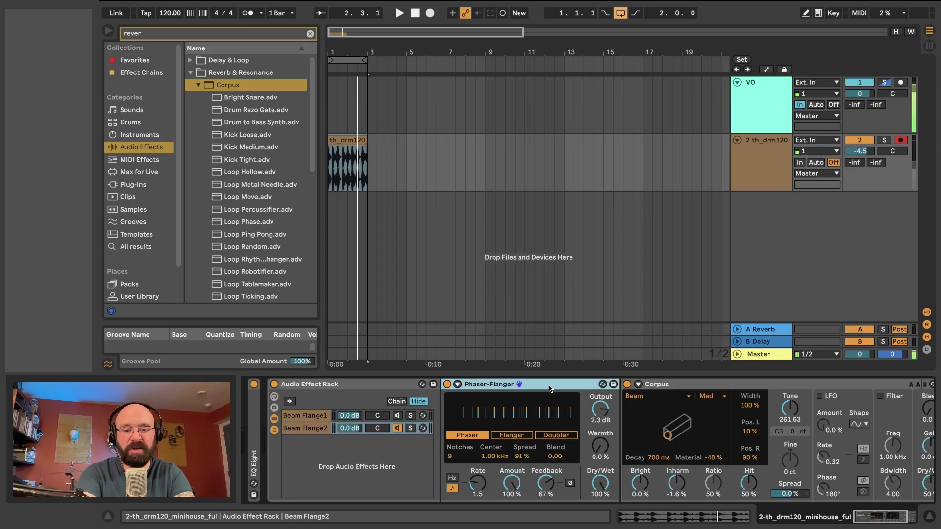
key("space")
left_click(511, 435)
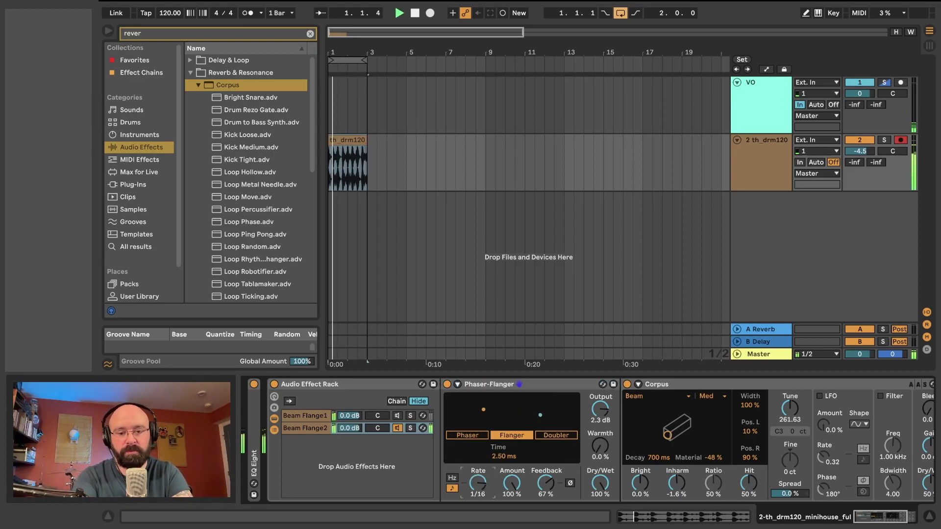
left_click(557, 436)
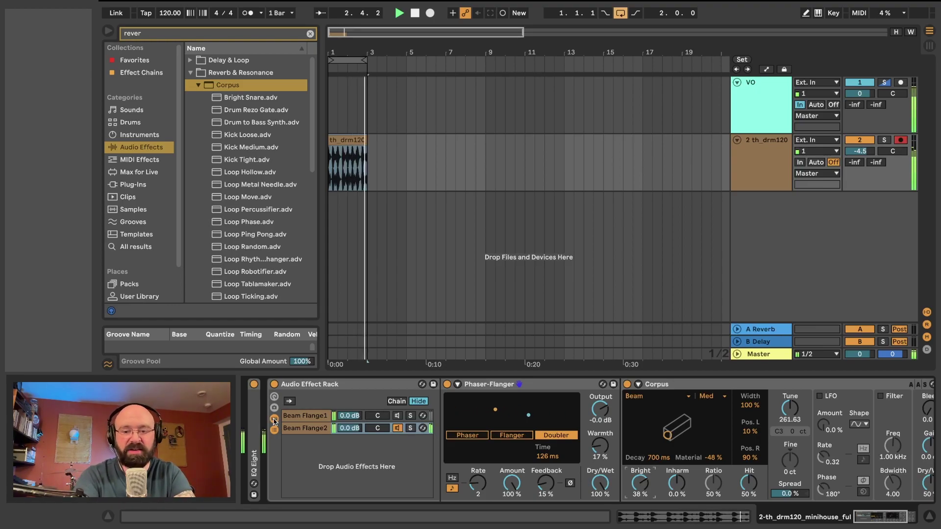
Step: Reactivate the Beam Flange1 chain and compare both chains' device settings while the loop plays
left_click(398, 415)
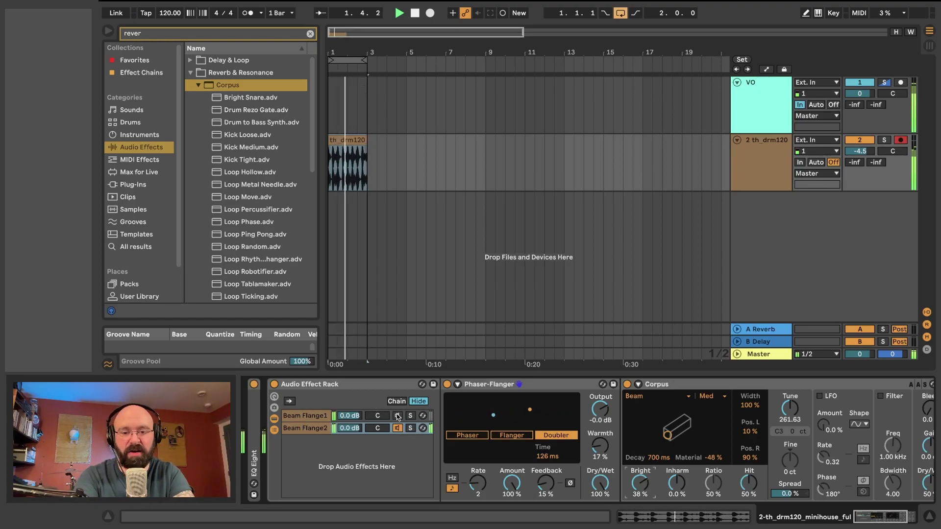
left_click(316, 416)
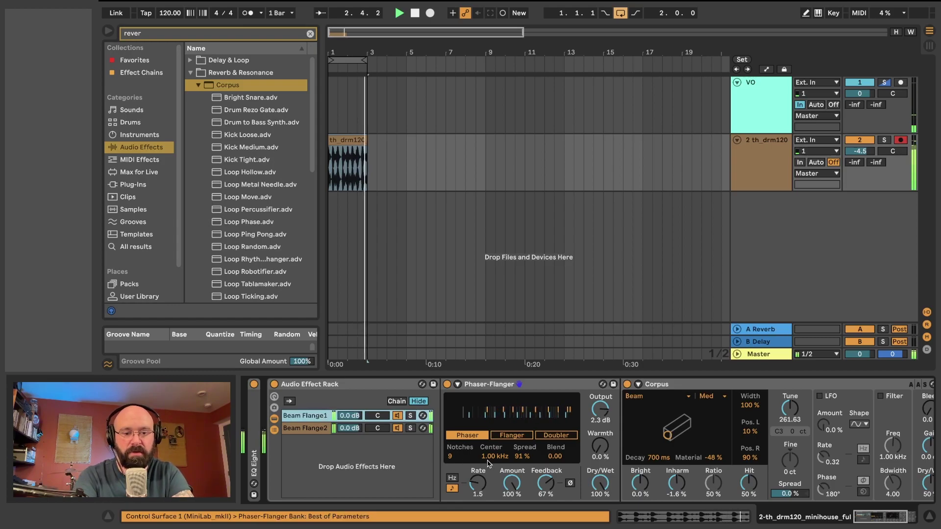
left_click(314, 433)
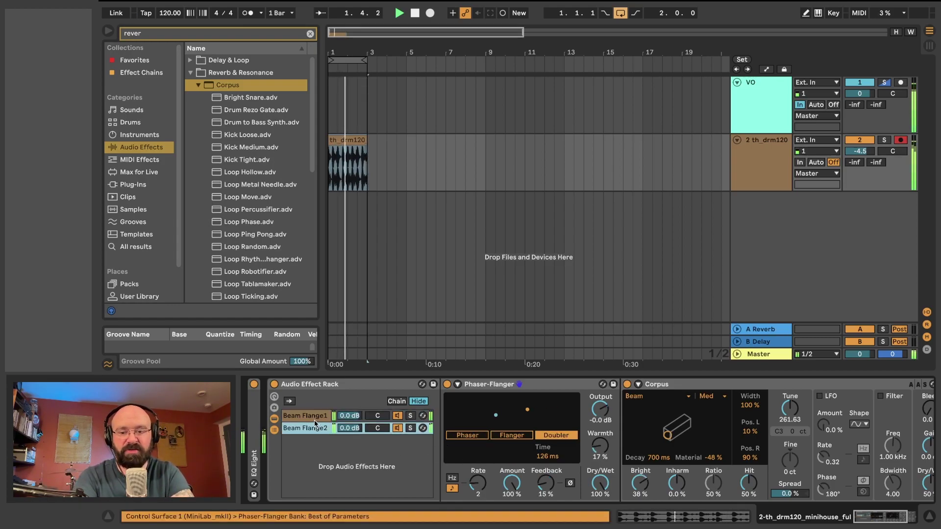
left_click(315, 420)
left_click(314, 428)
left_click(312, 420)
left_click(310, 430)
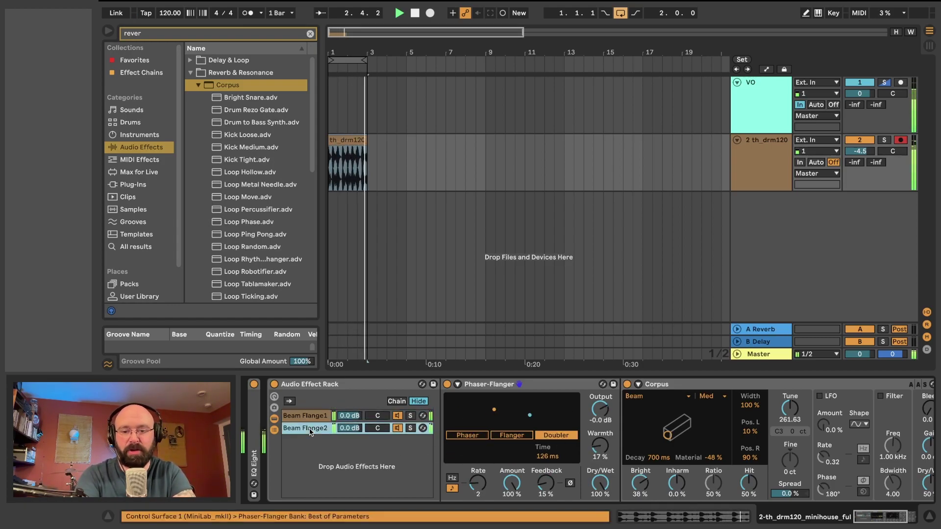
left_click(309, 417)
left_click(310, 429)
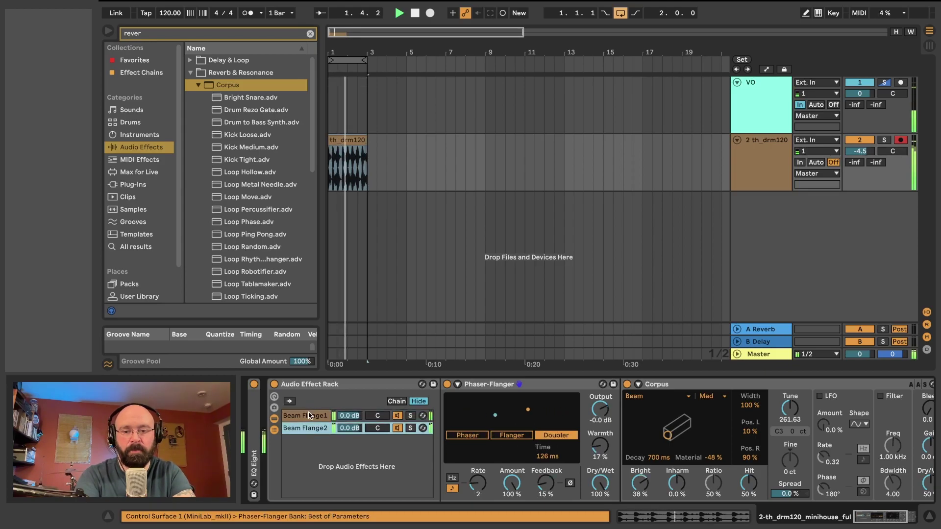
Step: Pan the Beam Flange1 chain to 32L
left_click(315, 415)
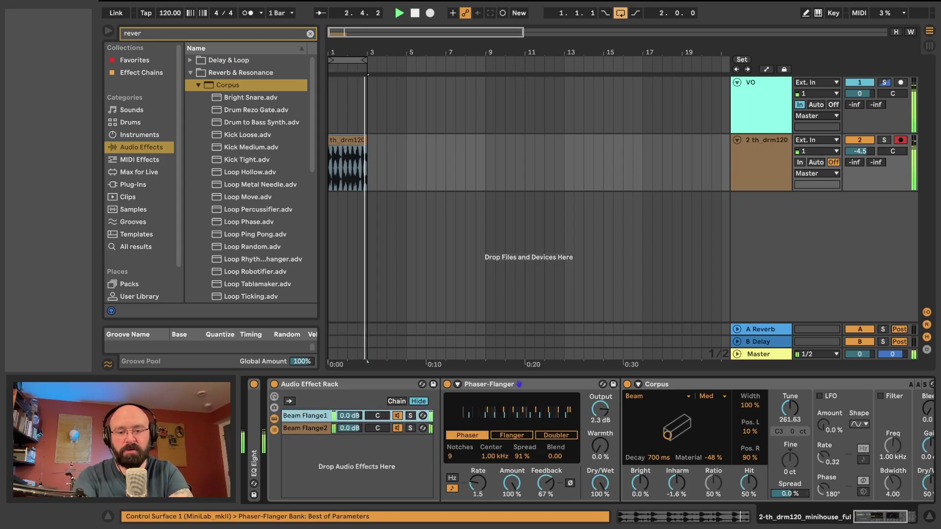
left_click_drag(377, 415, 377, 420)
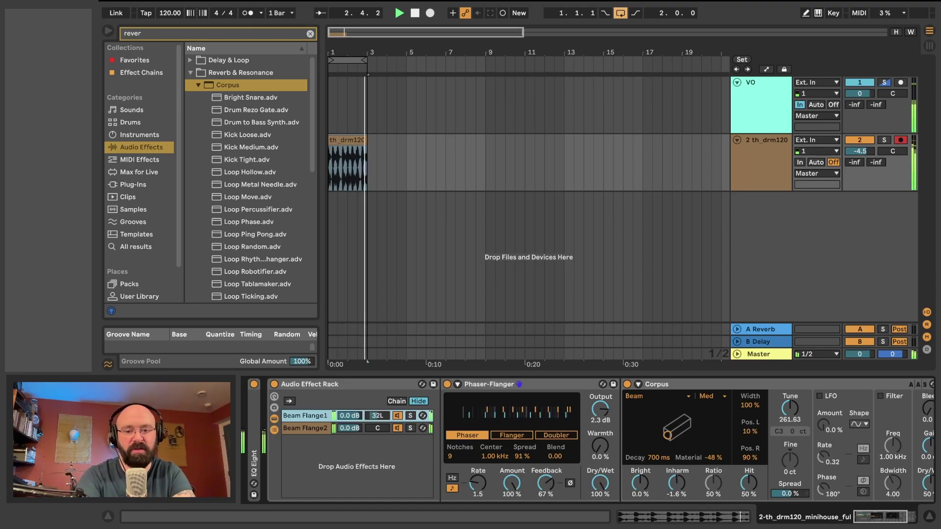
Step: Pan the Beam Flange2 chain to 37R and the Beam Flange1 chain to 40L
left_click_drag(377, 429, 378, 421)
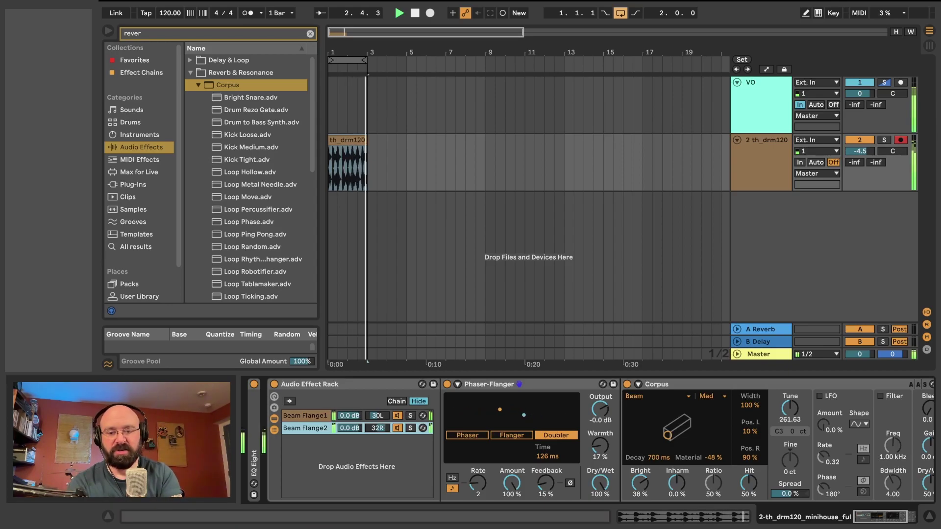
left_click(378, 415)
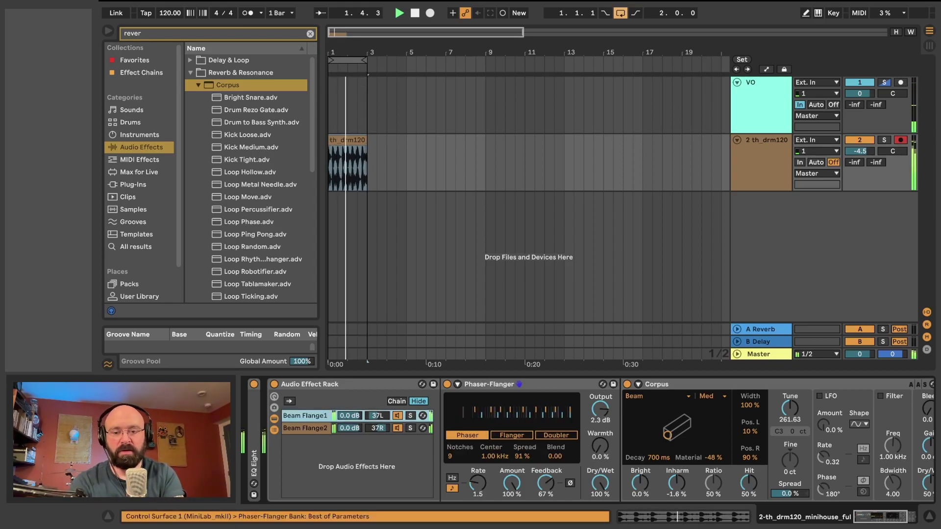
left_click_drag(378, 415, 377, 418)
Step: Compare the Beam Flange1 and Beam Flange2 chains by switching them off and on during playback, and stop the loop
left_click(398, 426)
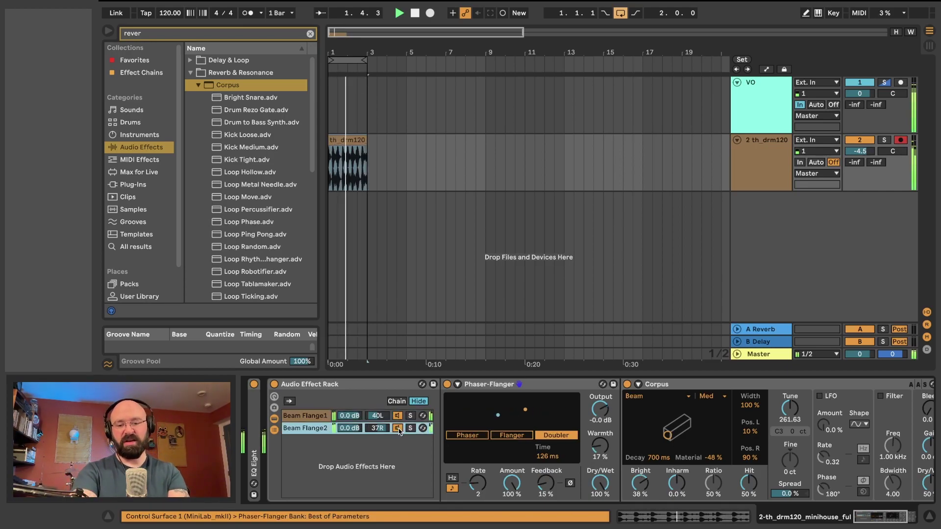
left_click(398, 416)
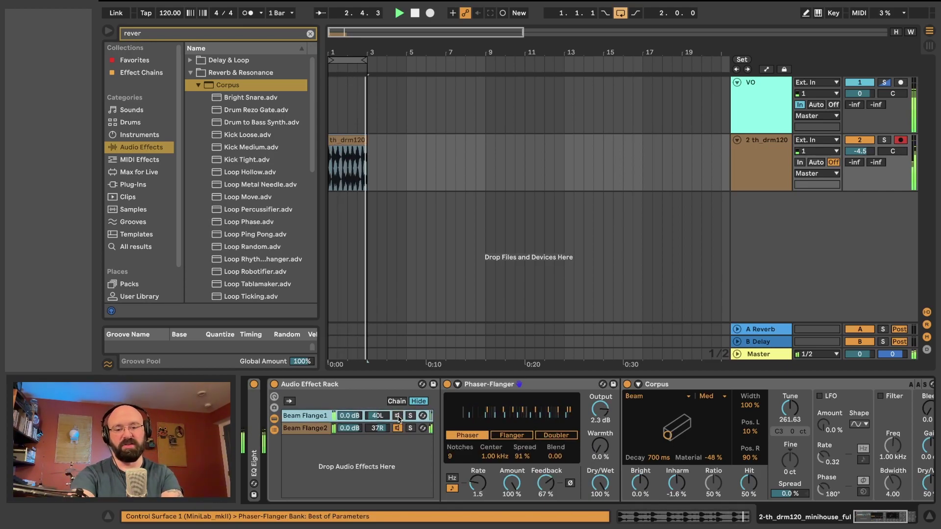
left_click(398, 416)
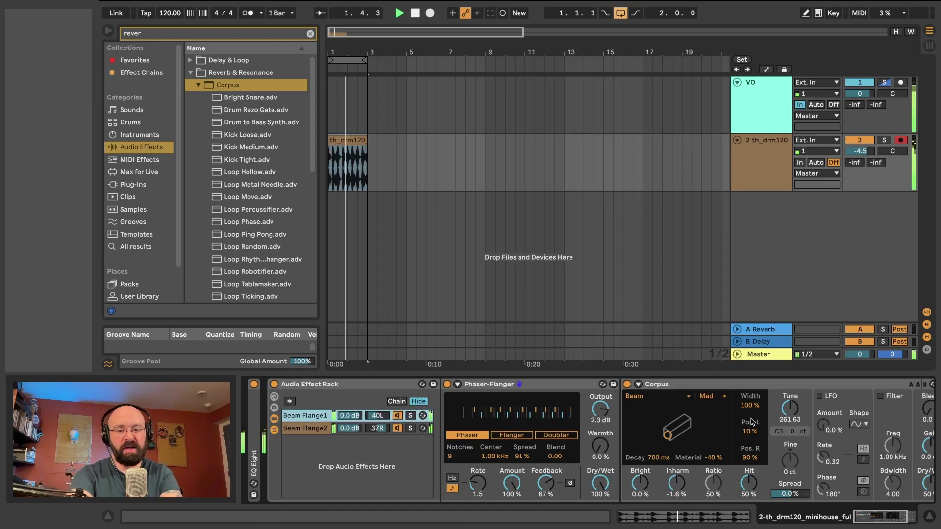
key("space")
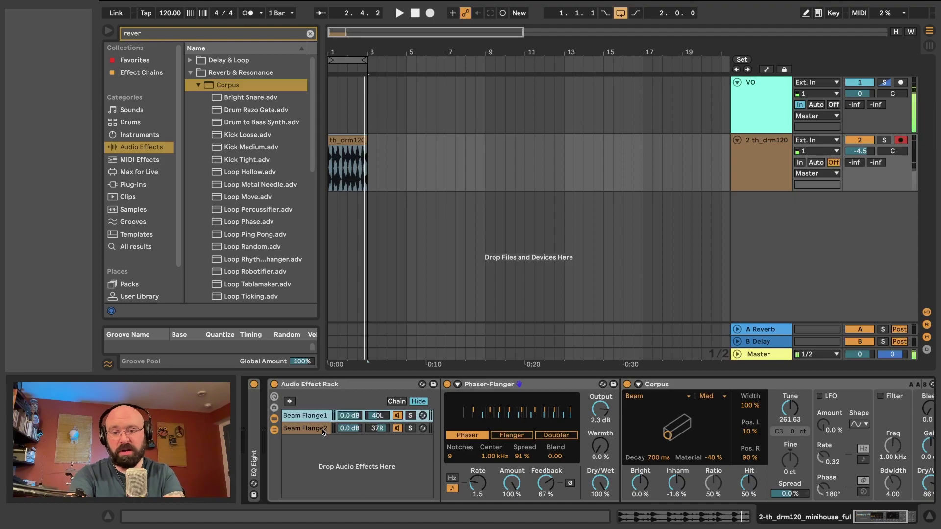
Step: Duplicate the Beam Flange1 chain and rename the duplicate "DRY"
key("ctrl+d")
left_click(319, 416)
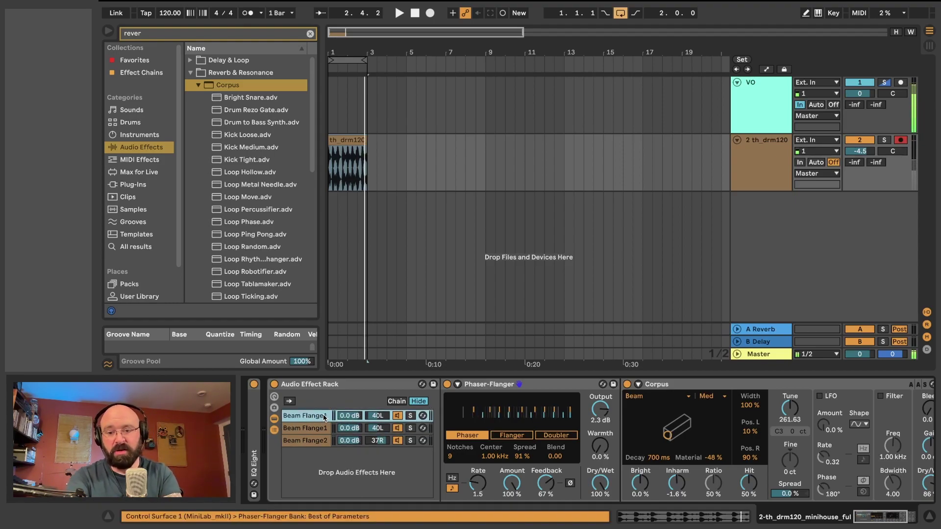
key("ctrl+r")
type("D")
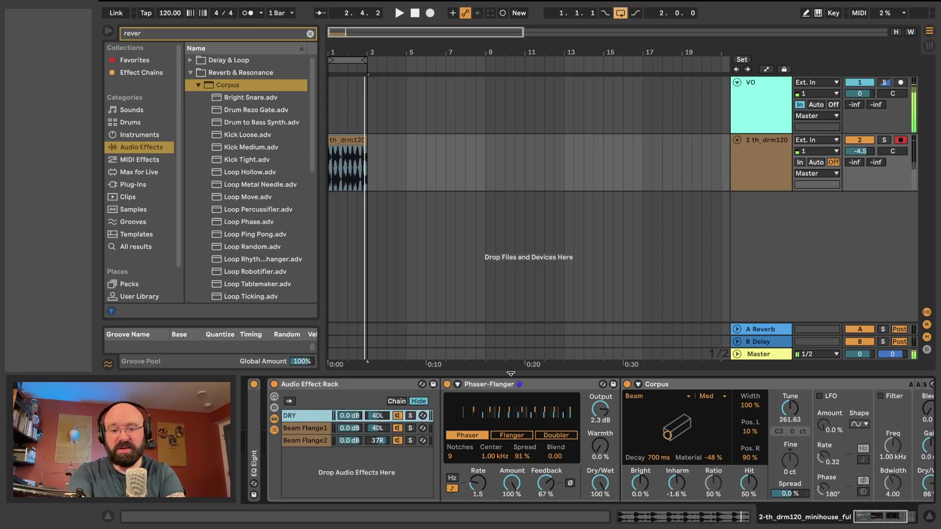
Step: Delete the Phaser-Flanger and Corpus devices from the DRY chain
left_click(501, 385)
key("Delete")
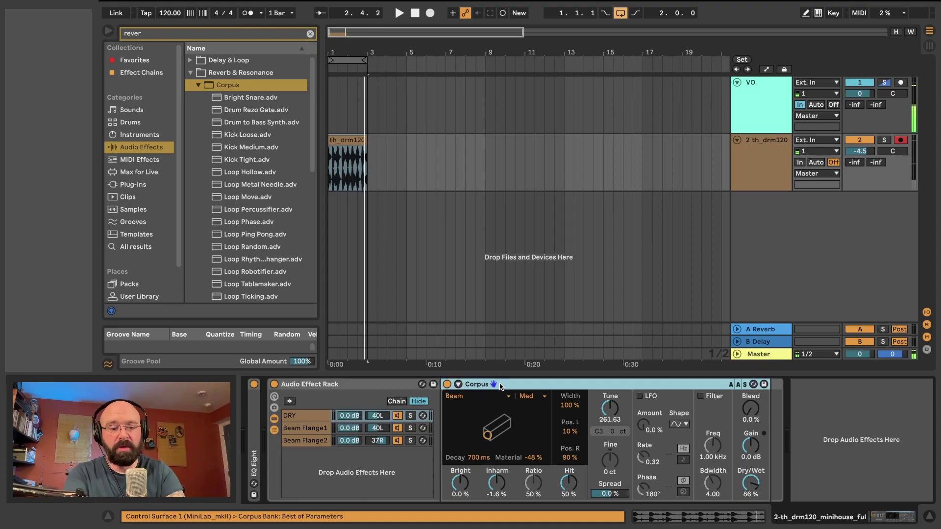
key("Delete")
left_click(327, 469)
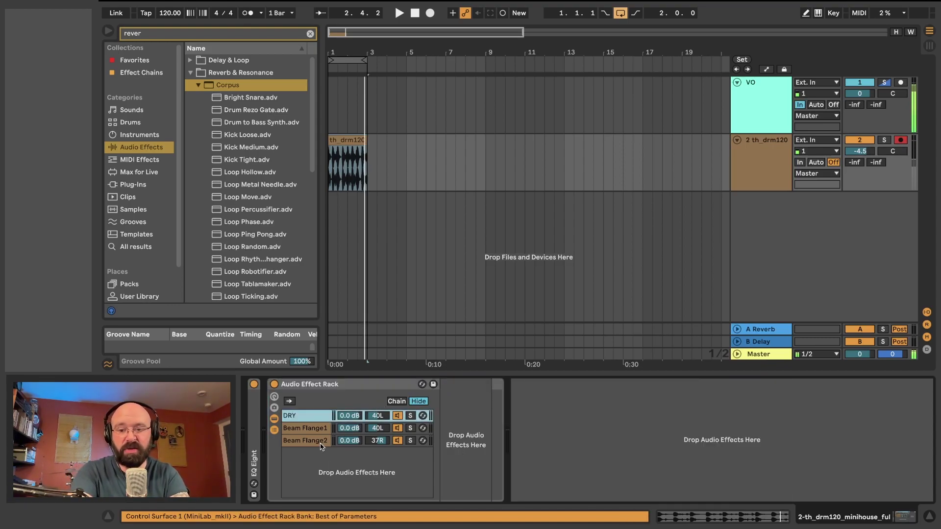
left_click(469, 440)
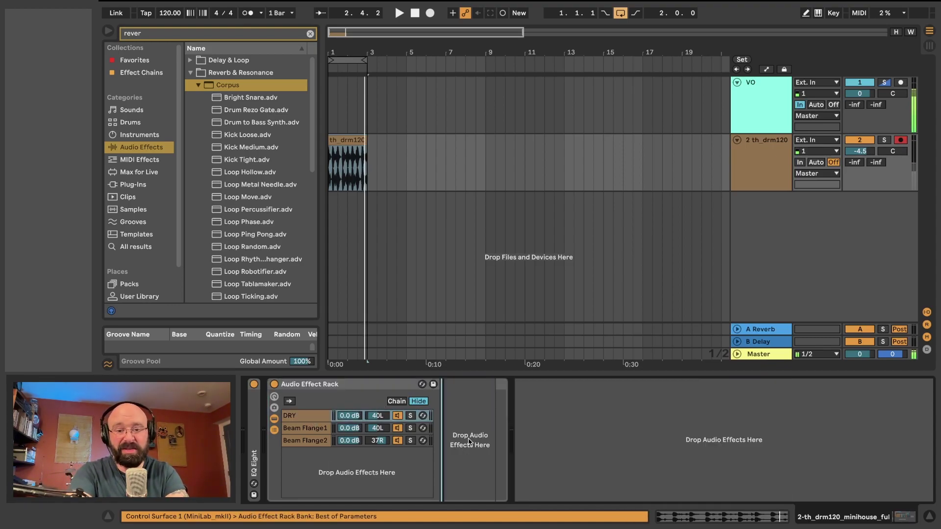
Step: Solo the DRY chain, play the loop and reset the chain's pan to center
left_click(308, 416)
left_click(410, 416)
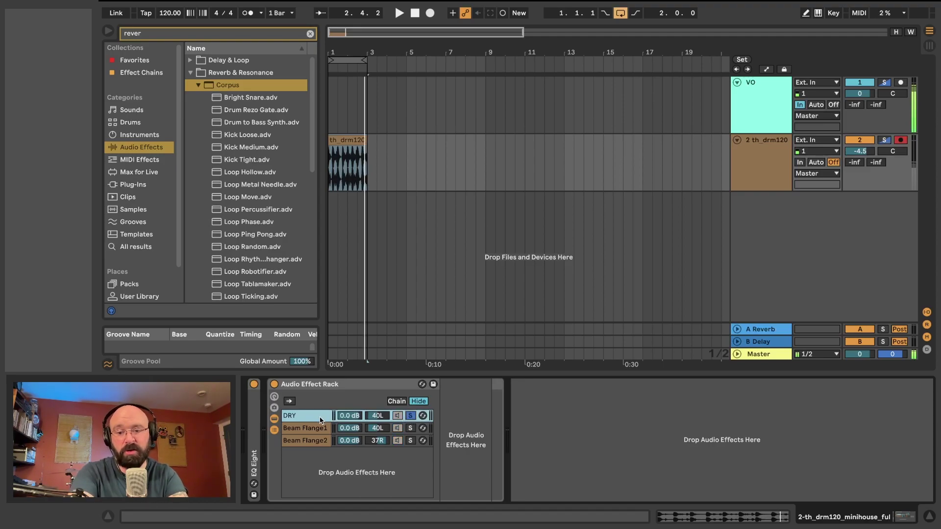
key("space")
double_click(382, 416)
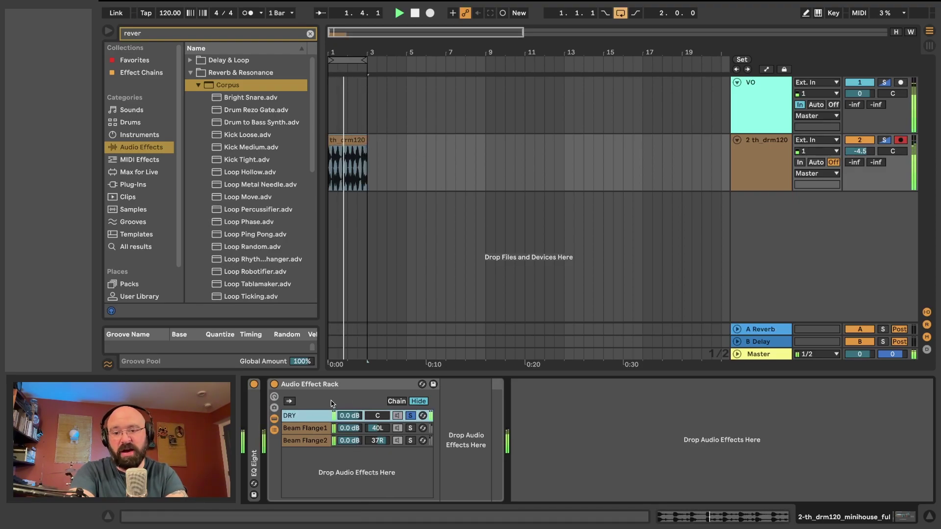
Step: Examine the EQ Eight ahead of the rack and the devices inside each chain, and collapse the EQ Eight again
double_click(251, 405)
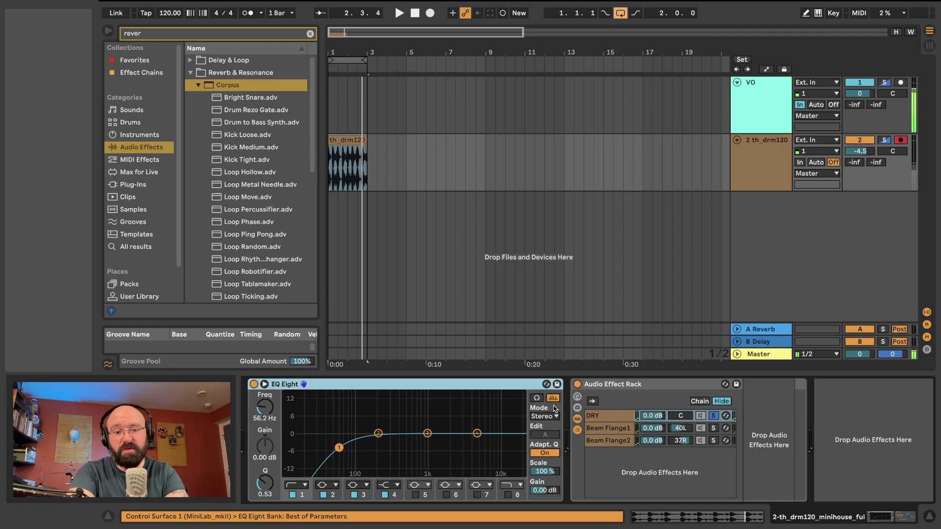
left_click(661, 386)
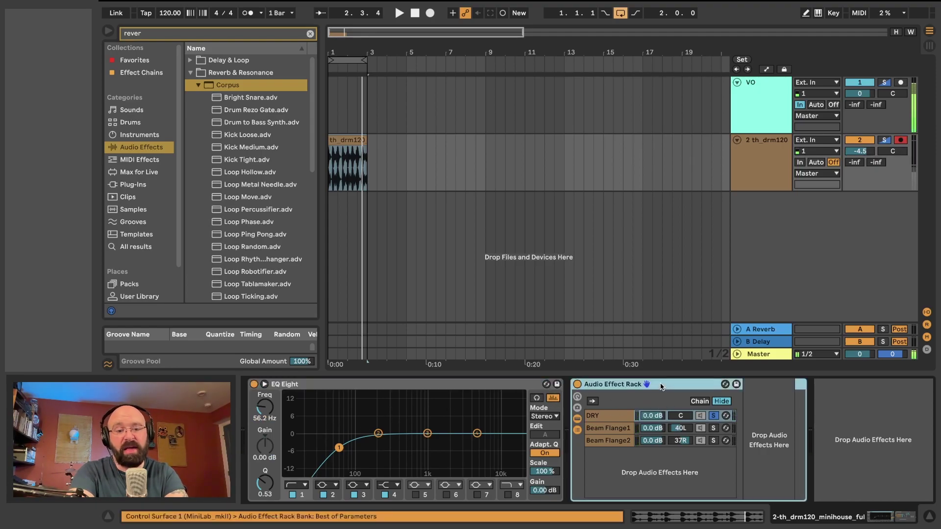
left_click(612, 418)
left_click(610, 428)
left_click(605, 440)
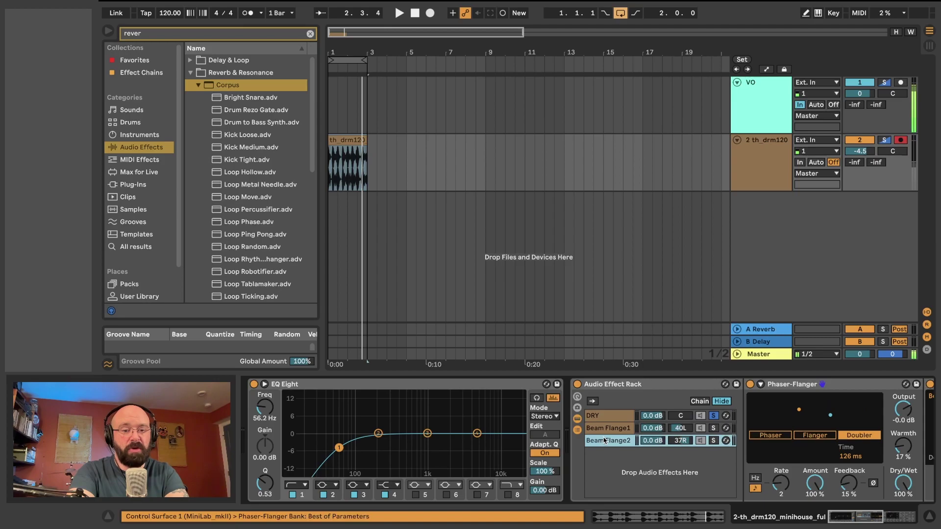
scroll(777, 429, "right", 1)
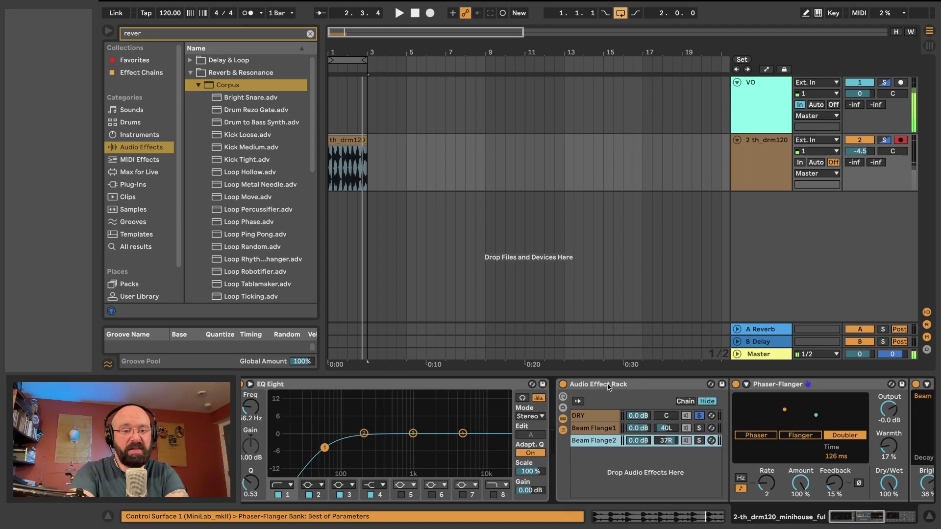
double_click(464, 385)
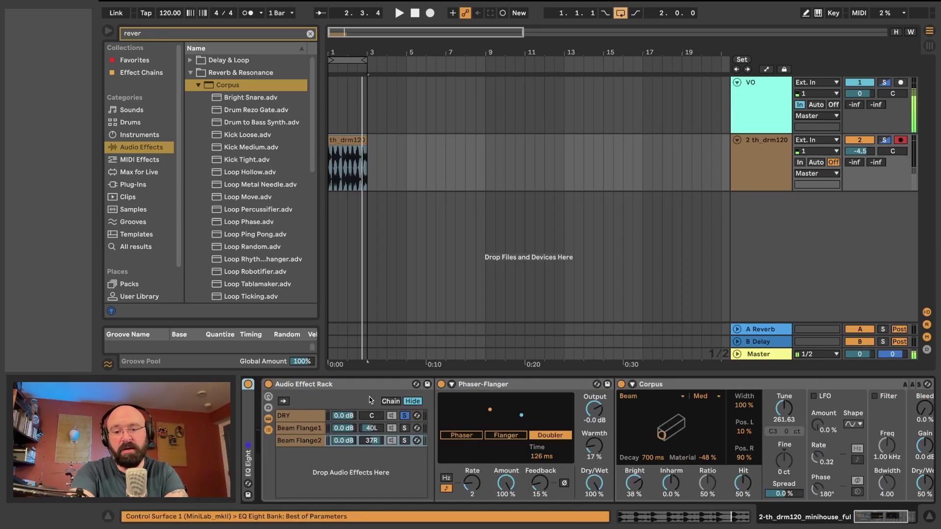
left_click(364, 384)
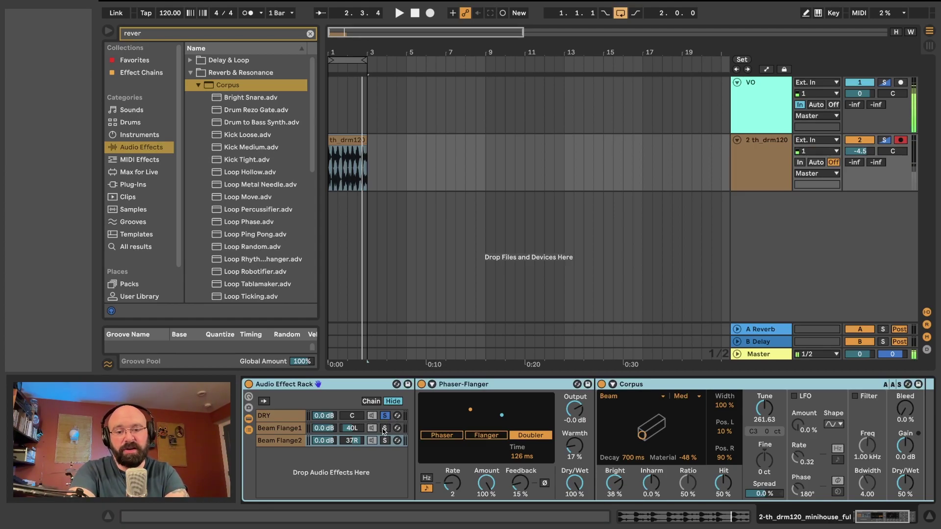
Step: Play the loop and unsolo the DRY chain so all three chains sound together
key("space")
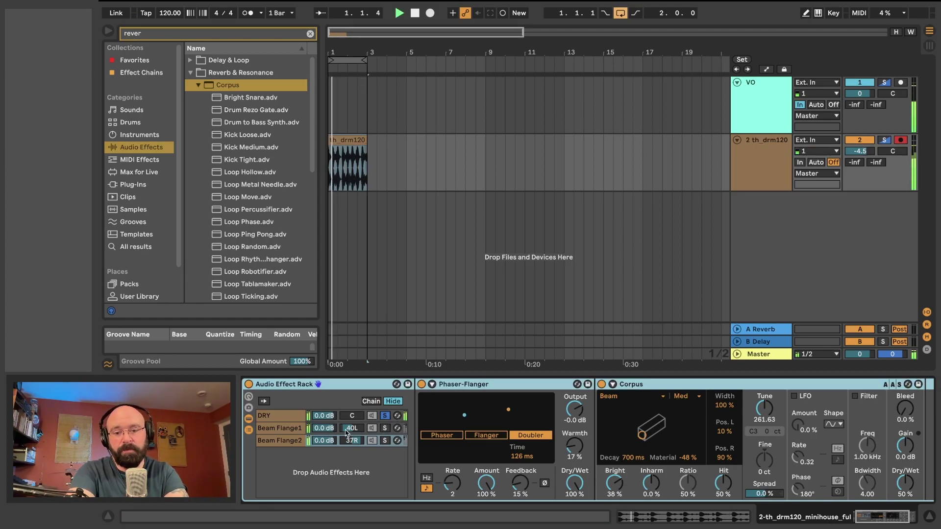
left_click(379, 427)
left_click(385, 418)
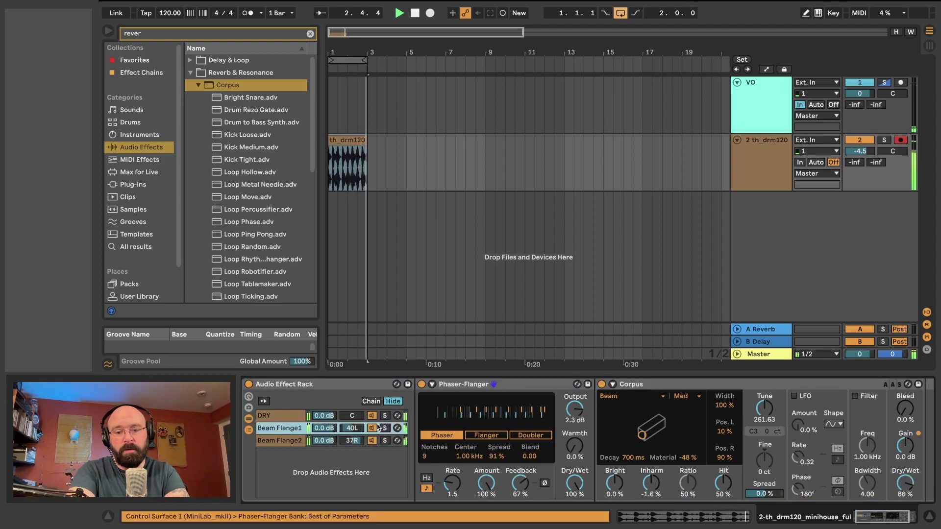
Step: Set Beam Flange1 to -12.4 dB panned 45L and Beam Flange2 to -9.6 dB panned 40R, muting Beam Flange2 while balancing the first
left_click(371, 441)
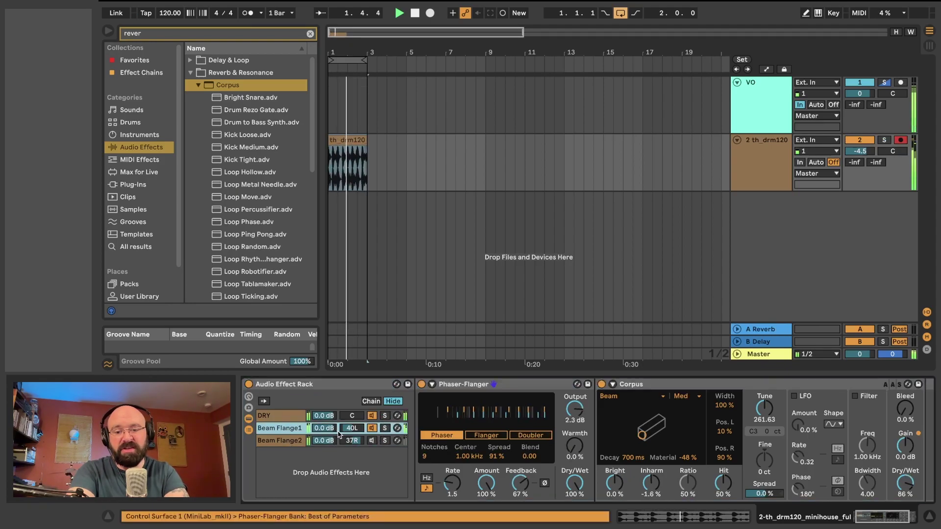
left_click_drag(350, 428, 323, 448)
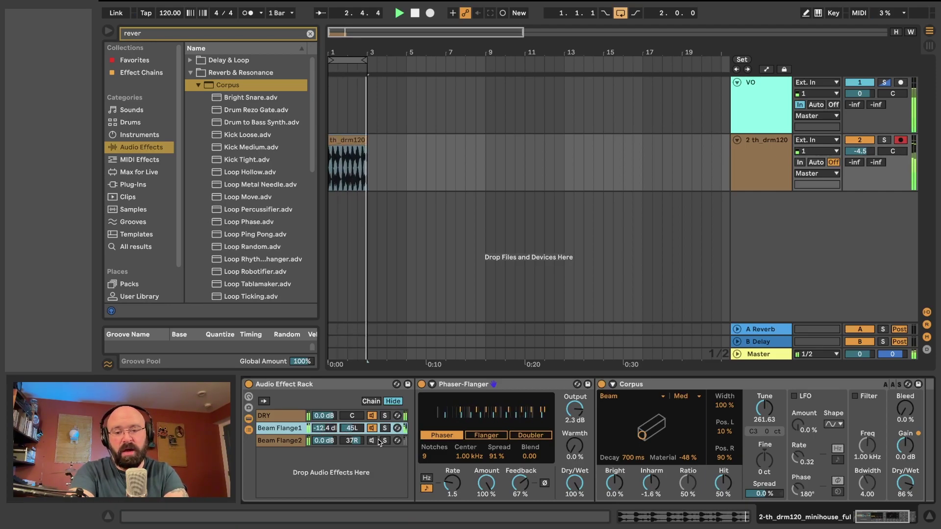
left_click(372, 441)
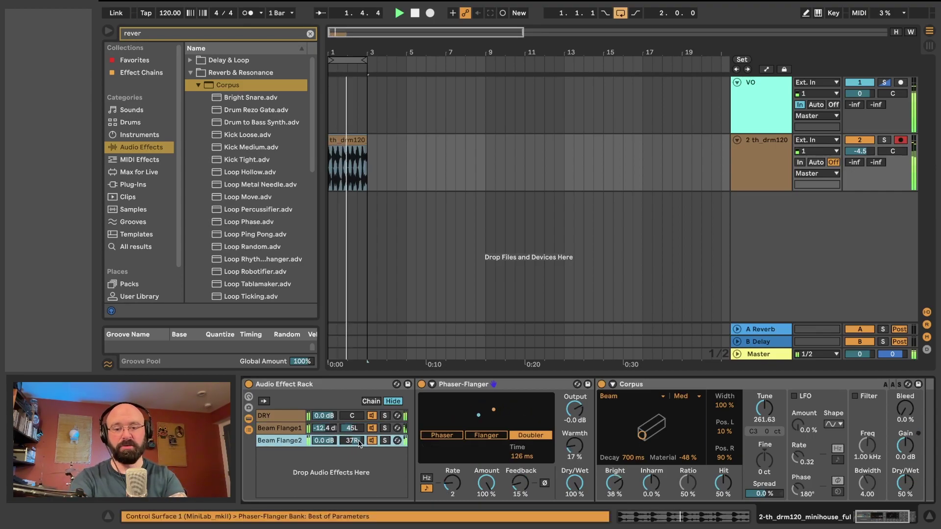
left_click_drag(359, 441, 359, 440)
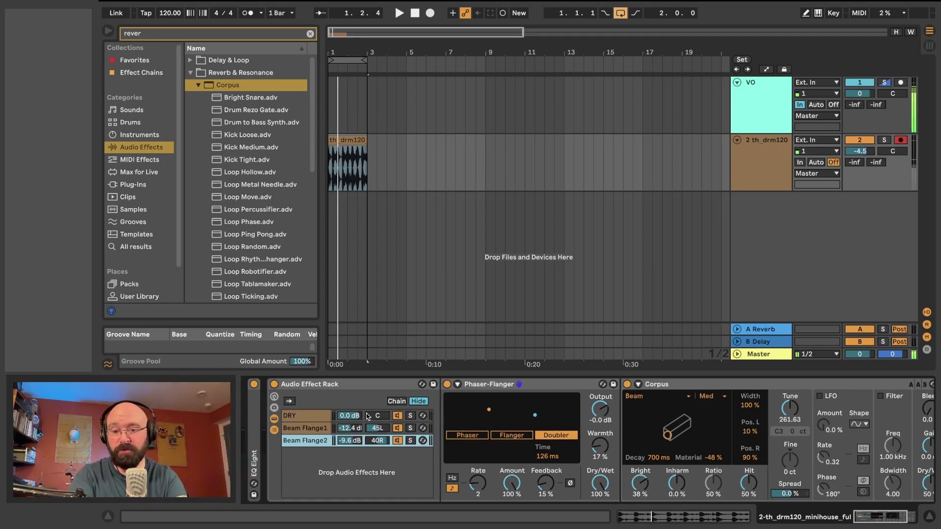
Step: Review the empty DRY chain against the devices in the Beam Flange2 chain
left_click(360, 391)
left_click(314, 416)
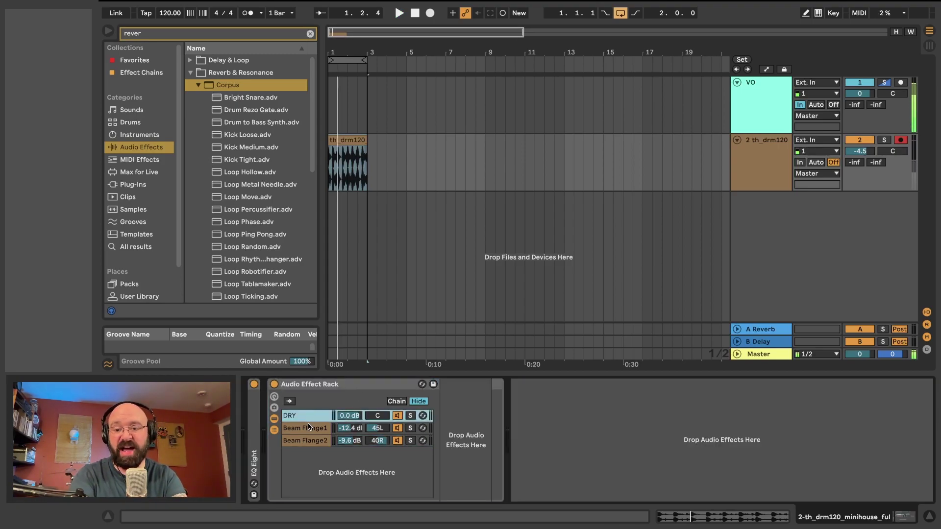
left_click(325, 441)
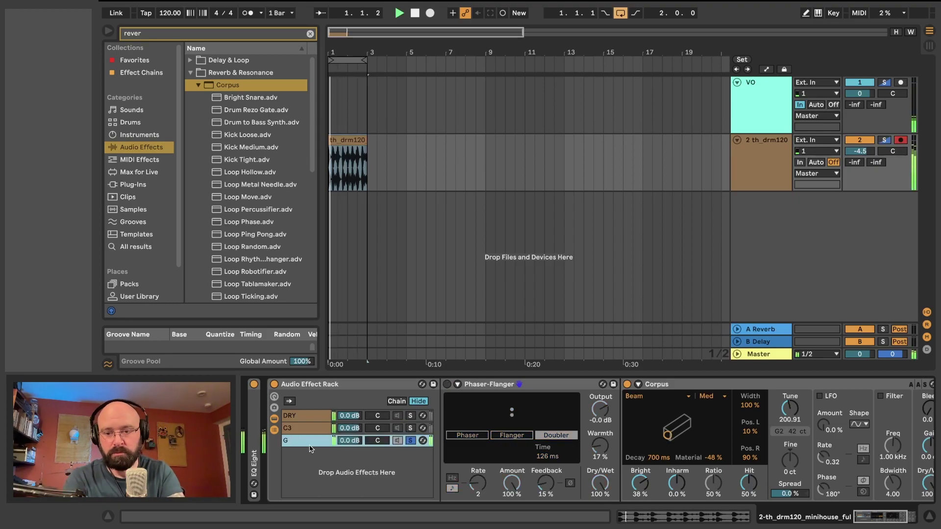
Step: Duplicate the C3 chain and rename the duplicate "D#3"
key("super+d")
left_click(311, 428)
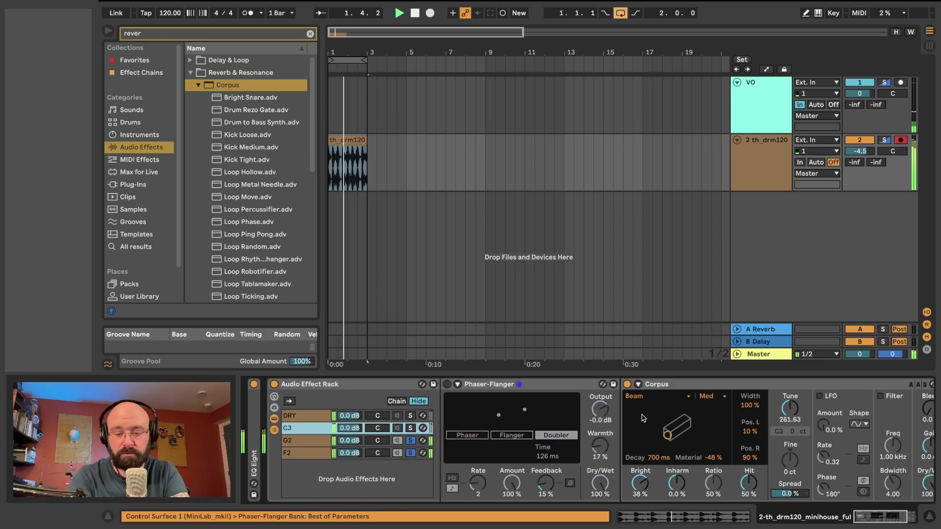
key("super+d")
key("super+r")
type("D#3")
key("Return")
Step: Duplicate the D#3 chain and rename the duplicate "F3"
left_click(311, 466)
left_click(312, 440)
left_click(311, 428)
key("super+d")
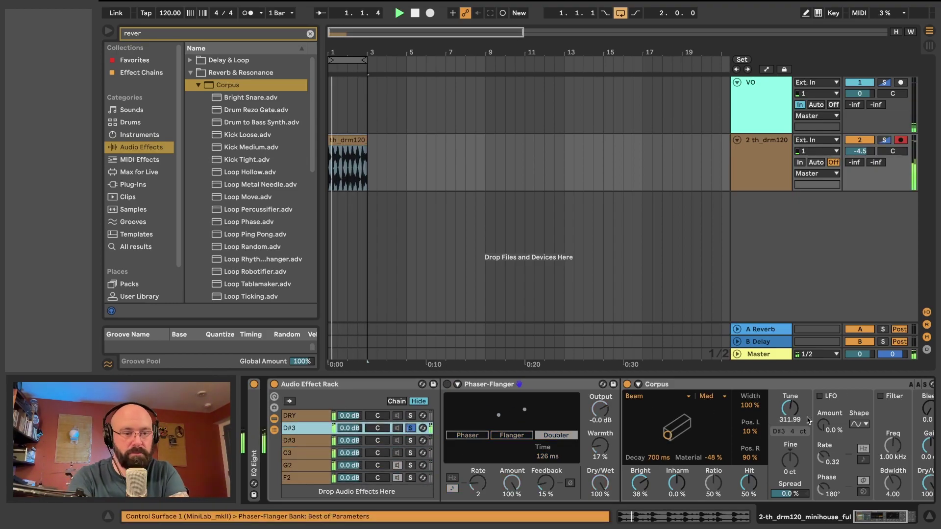
key("super+r")
type("F3")
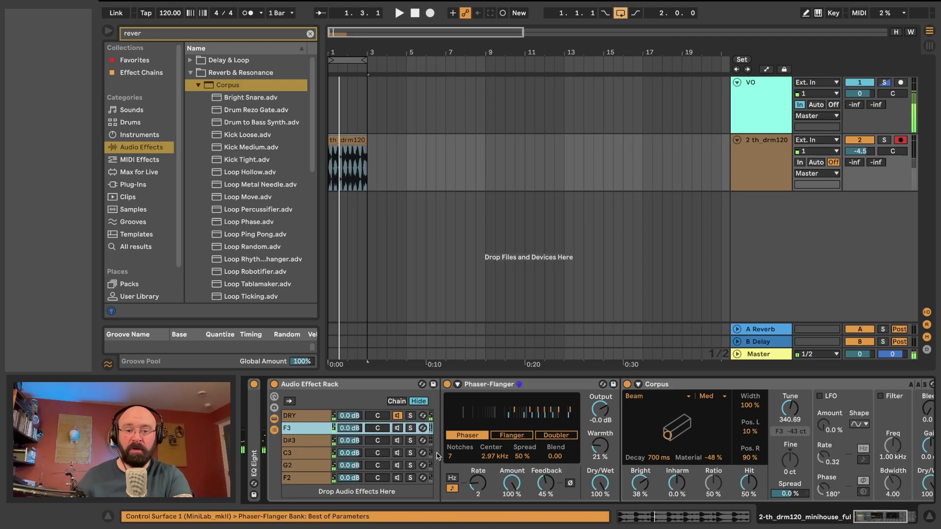
Step: Activate the F3 chain alongside DRY and play the loop to audition its Phaser-Flanger and Corpus
left_click(679, 386)
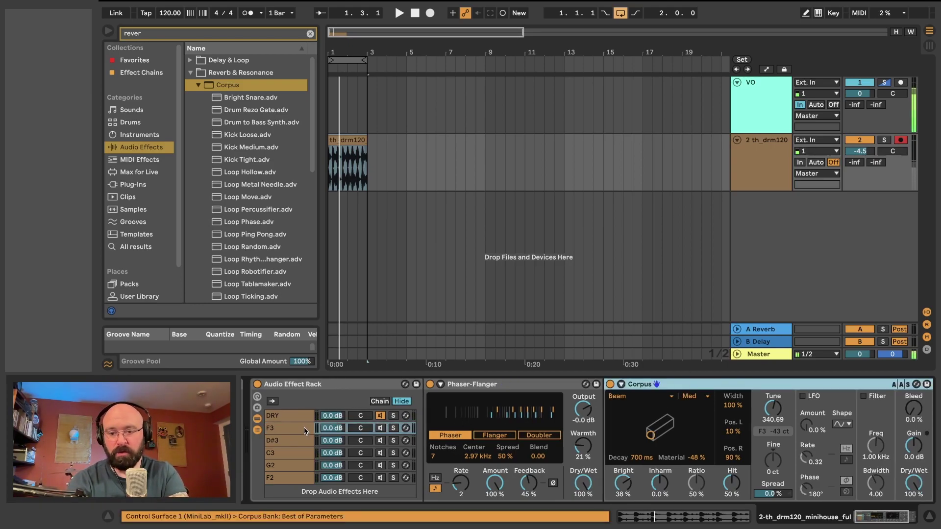
left_click(380, 428)
left_click(270, 428)
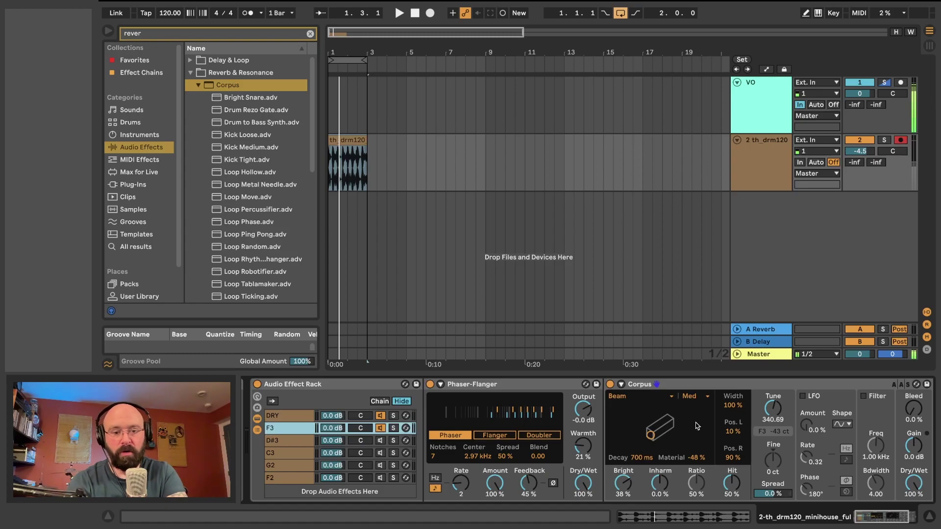
key("space")
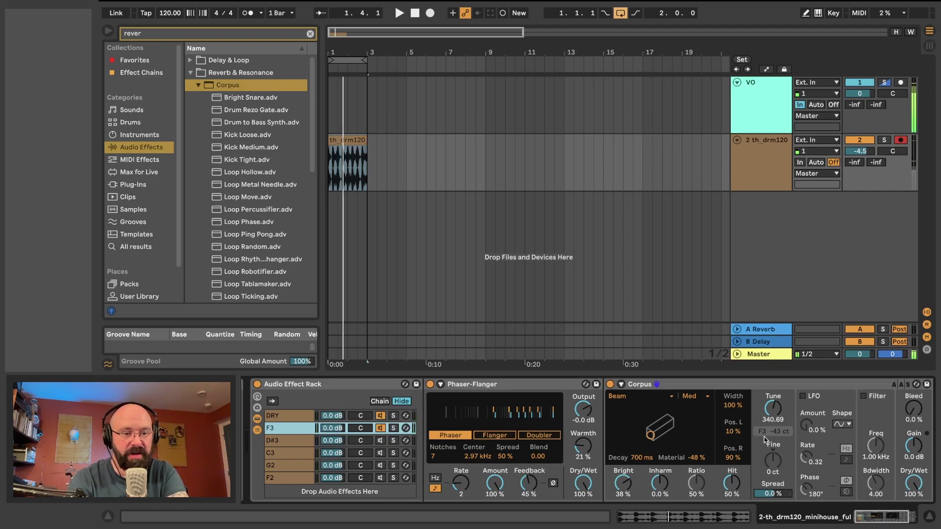
Step: Deactivate the F3 chain and activate the D#3 chain in its place
left_click(330, 441)
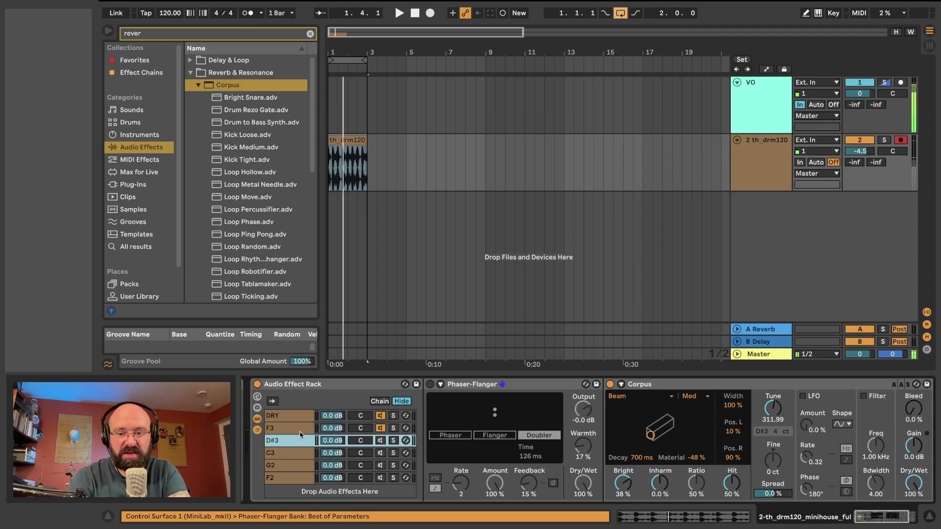
left_click(382, 429)
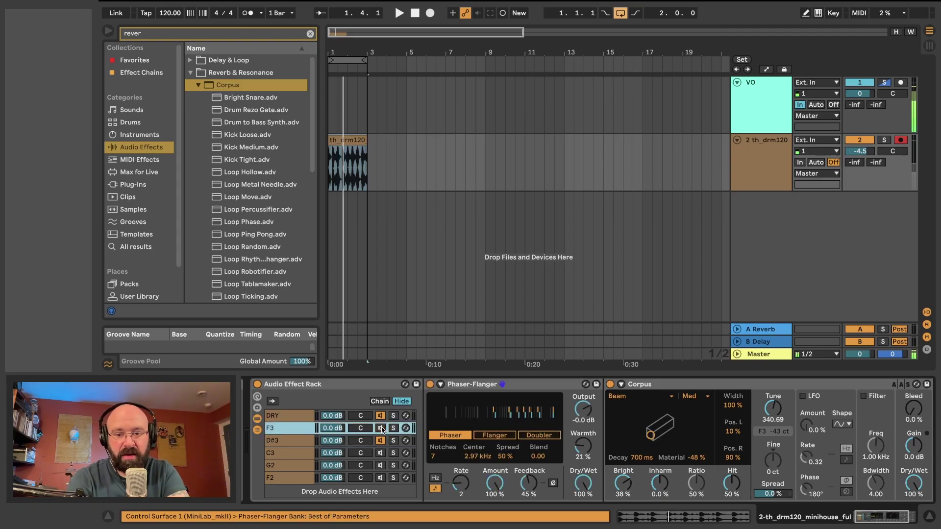
Step: Play the loop from the D#3 chain and solo the C3, G2, F2, D#3 and F3 chains one at a time to audition each
left_click(292, 443)
key("space")
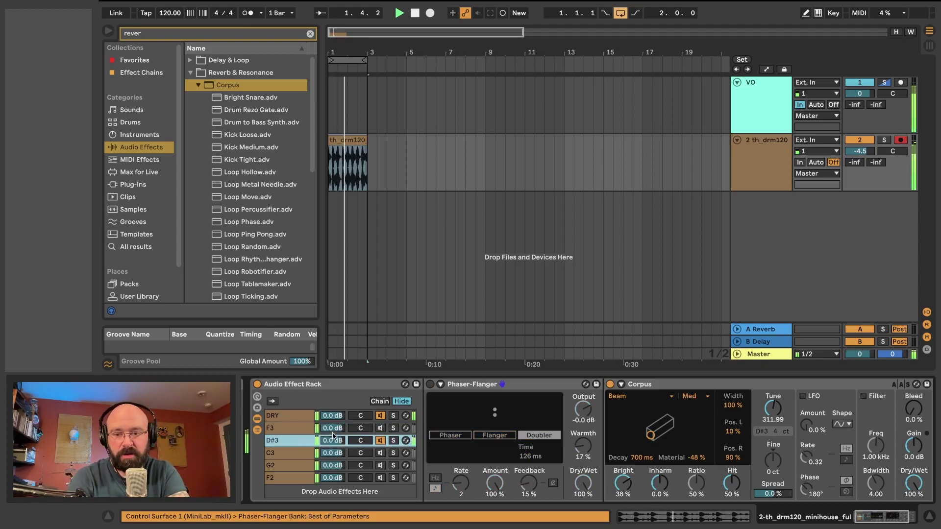
left_click(392, 453)
left_click(394, 466)
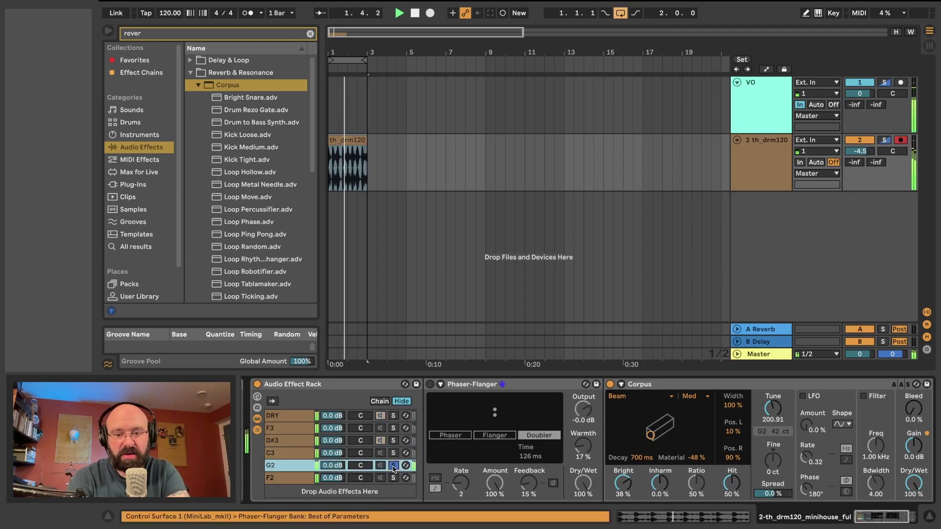
left_click(394, 477)
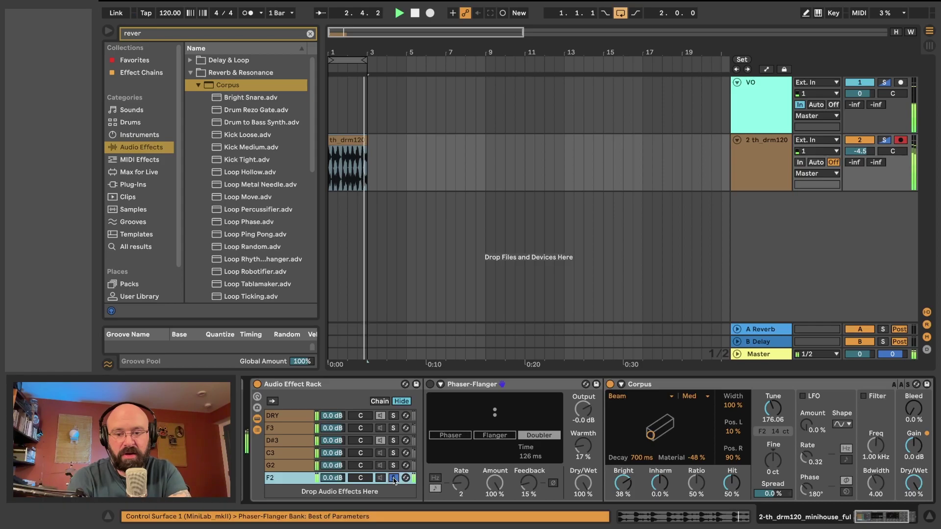
left_click(393, 466)
left_click(394, 453)
left_click(394, 440)
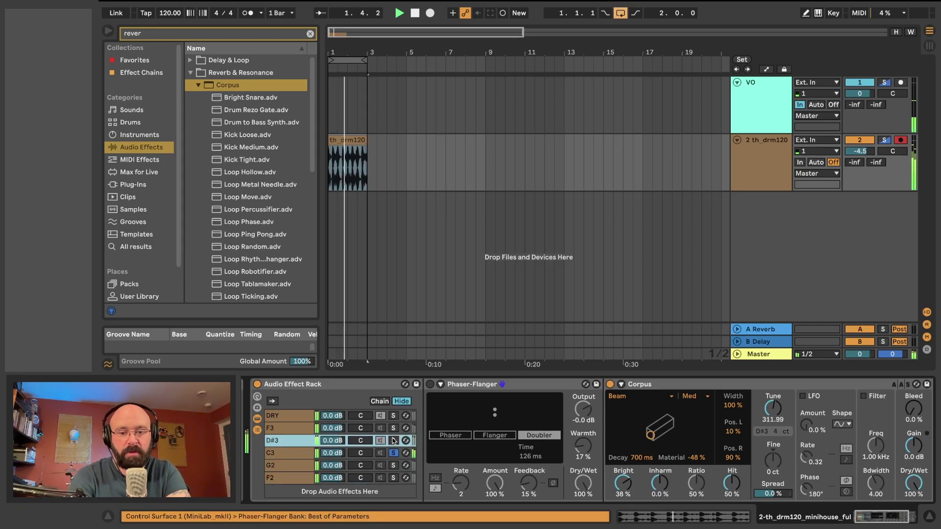
left_click(393, 429)
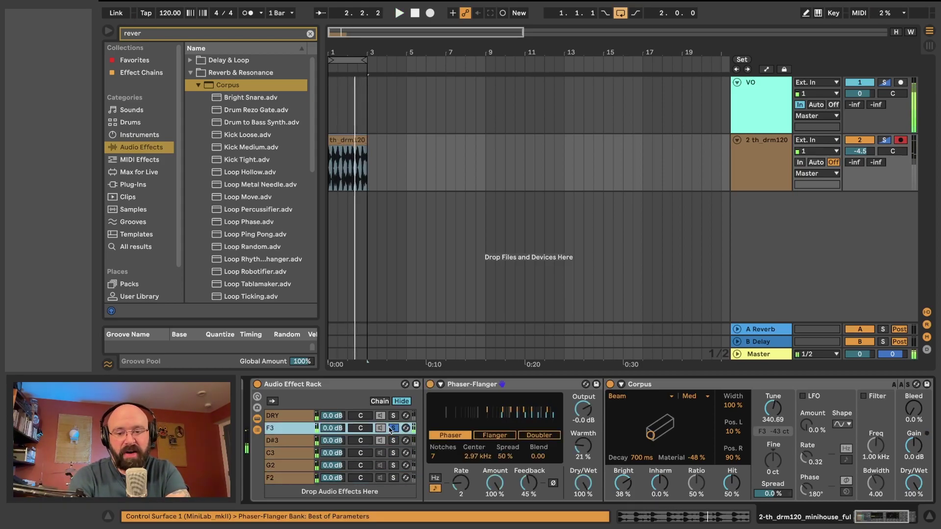
left_click(393, 428)
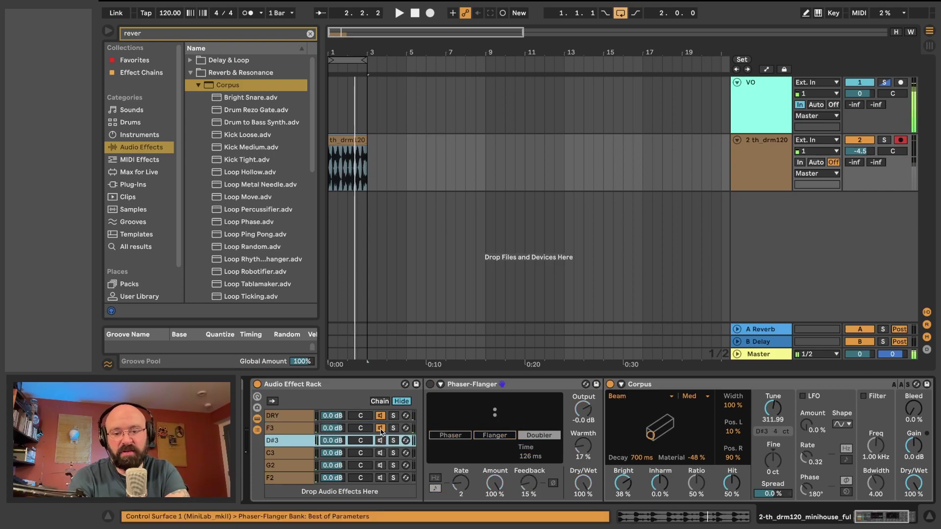
Step: Play the loop starting with only DRY active, and activate the F3, D#3, C3, G2 and F2 chains one after another to hear them combined
left_click(295, 420)
key("space")
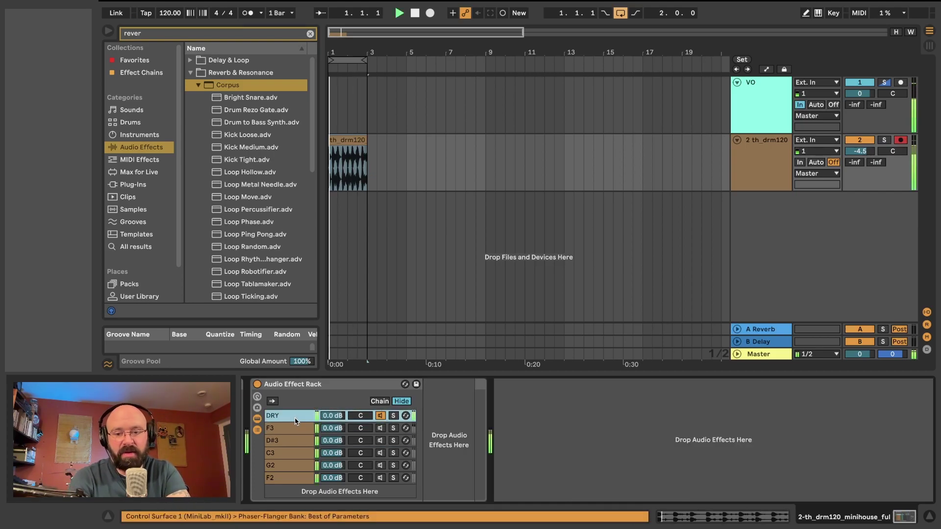
left_click(381, 434)
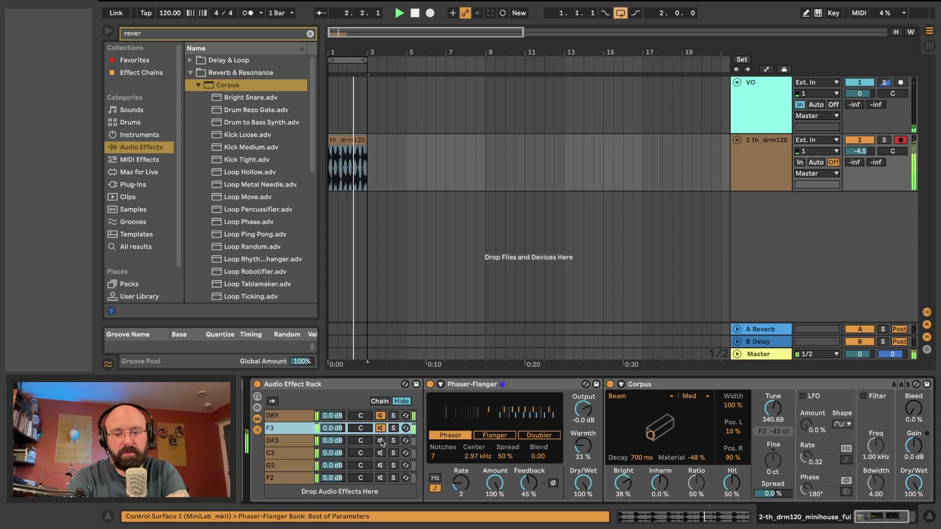
left_click(383, 440)
left_click(383, 454)
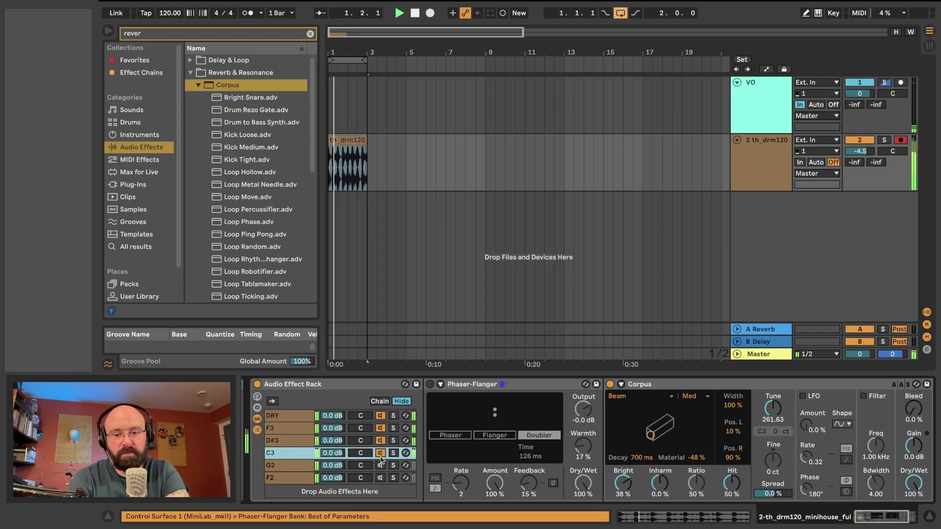
left_click(381, 466)
left_click(381, 478)
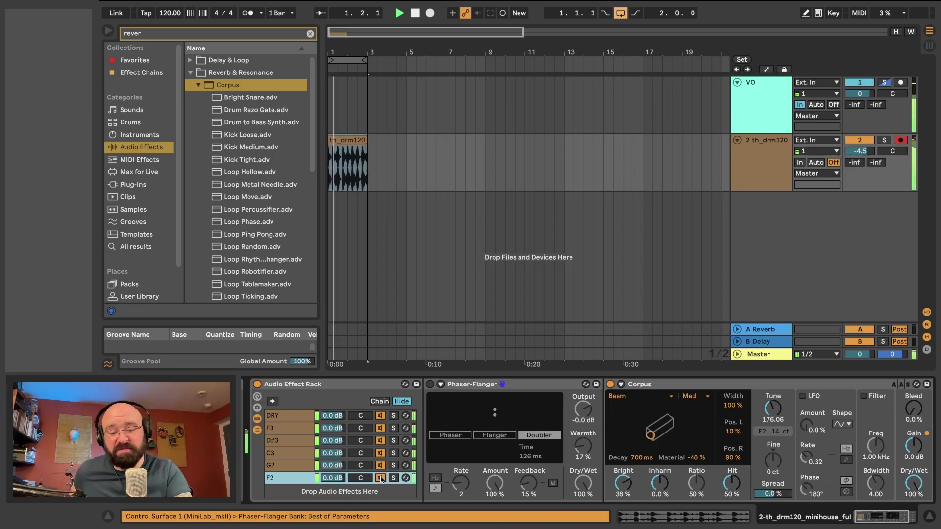
key("space")
key("space")
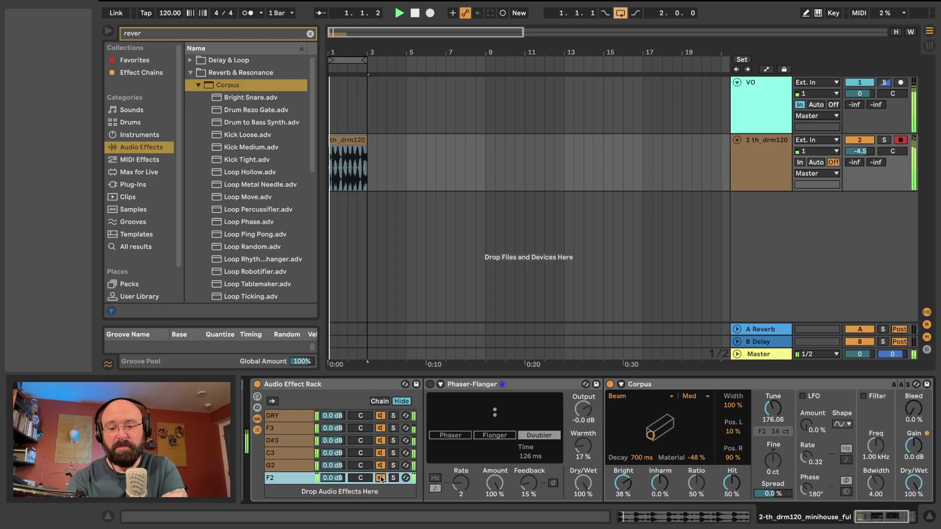
key("space")
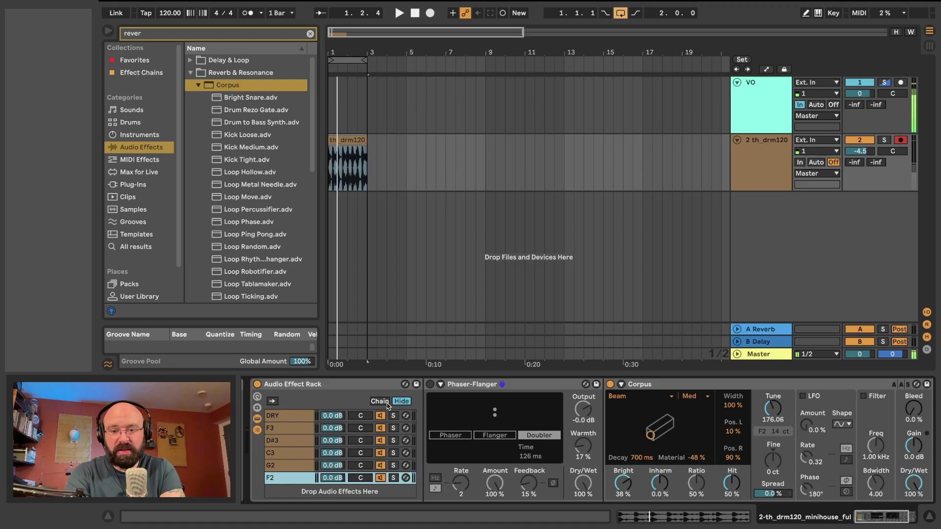
Step: Show the rack's chain zones and sweep the chain selector to about 64 and back to 0
left_click(380, 401)
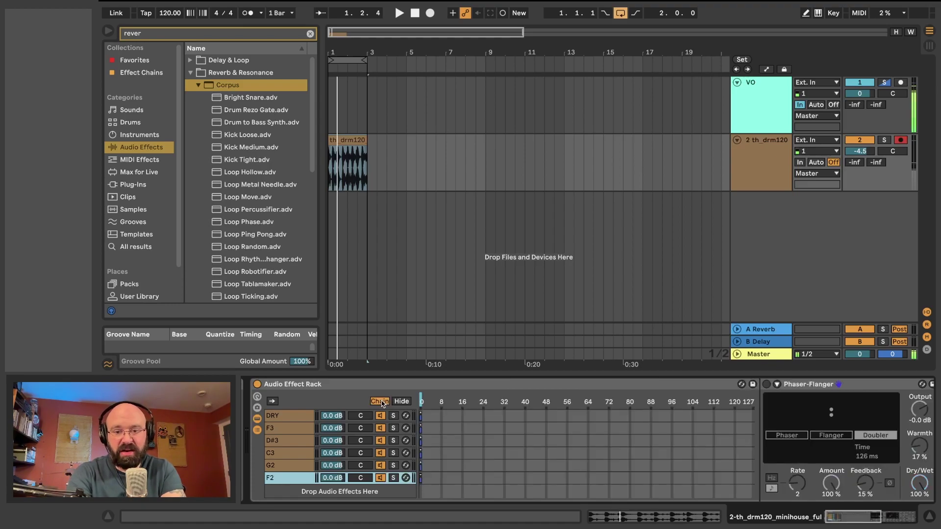
scroll(449, 423, "right", 2)
scroll(449, 422, "left", 3)
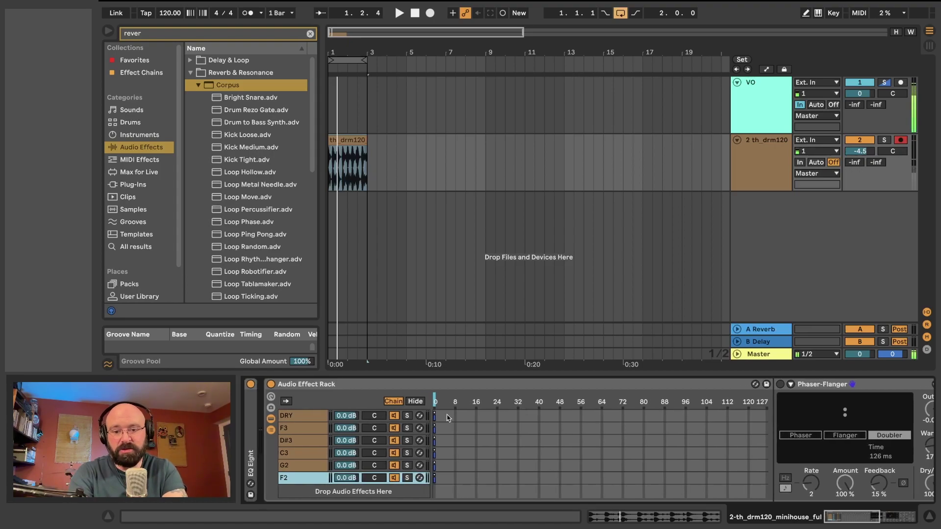
left_click_drag(452, 394, 534, 402)
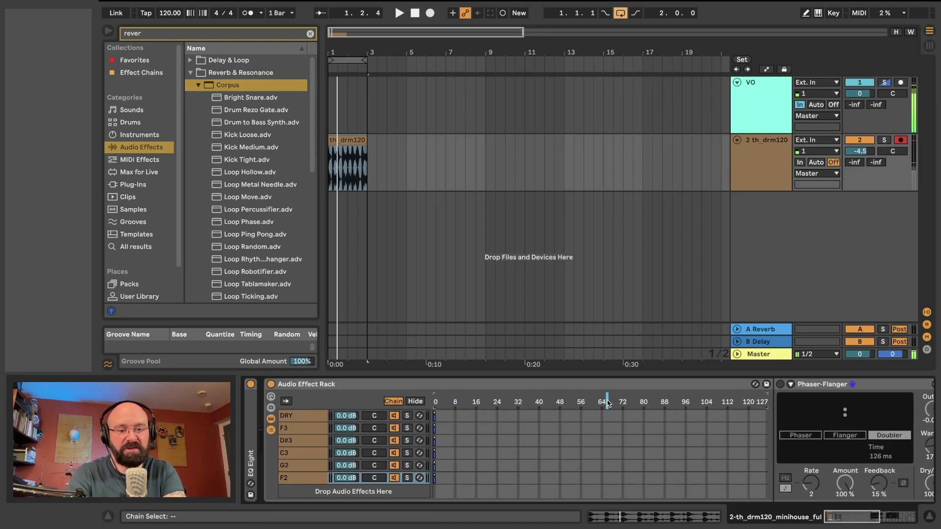
mouse_move(473, 402)
left_mouse_down()
mouse_move(435, 402)
mouse_move(604, 402)
mouse_move(434, 402)
left_mouse_up()
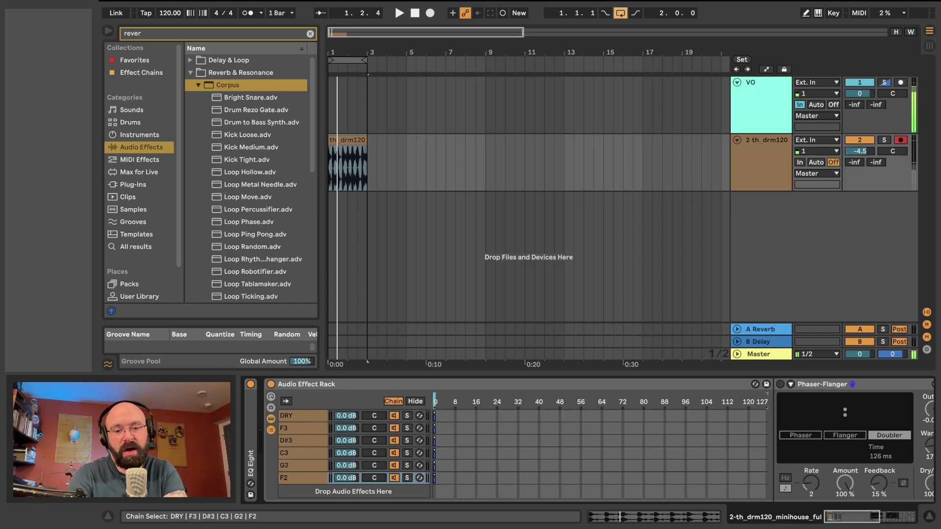
Step: Set the F2 chain's zone to span about 48 to 127 and extend G2's zone up to about 48
left_click(437, 416)
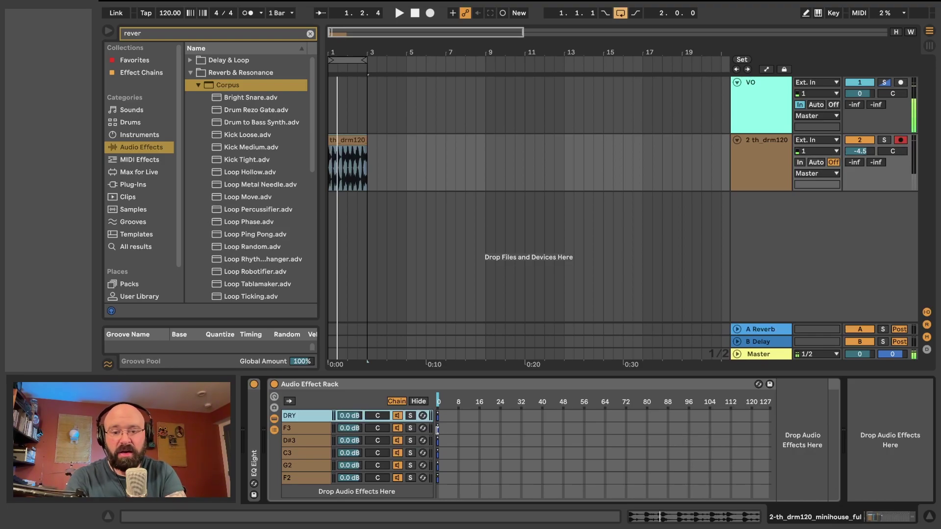
left_click(437, 429)
left_click_drag(440, 409, 451, 409)
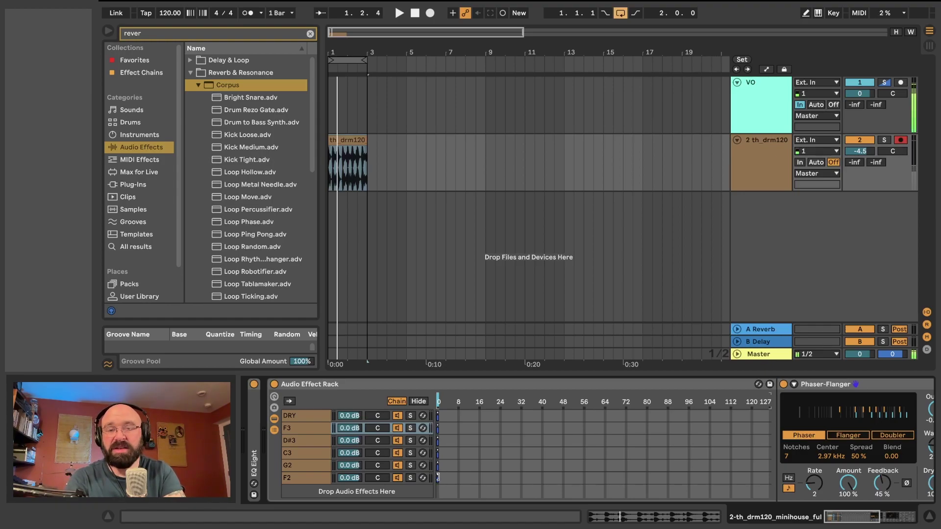
left_click_drag(438, 476, 769, 472)
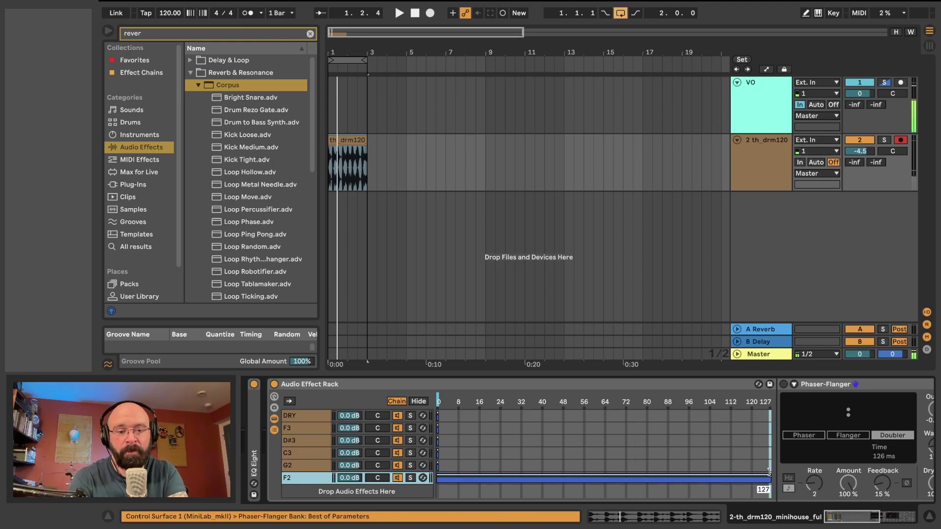
left_click_drag(439, 465, 561, 463)
left_click_drag(437, 479, 564, 479)
Step: Stagger the remaining zones: G2 from about 30, C3 about 16 to 29, D#3 about 10 to 15, and F3 about 1 to 9
left_click_drag(438, 453, 514, 453)
left_click_drag(438, 453, 516, 468)
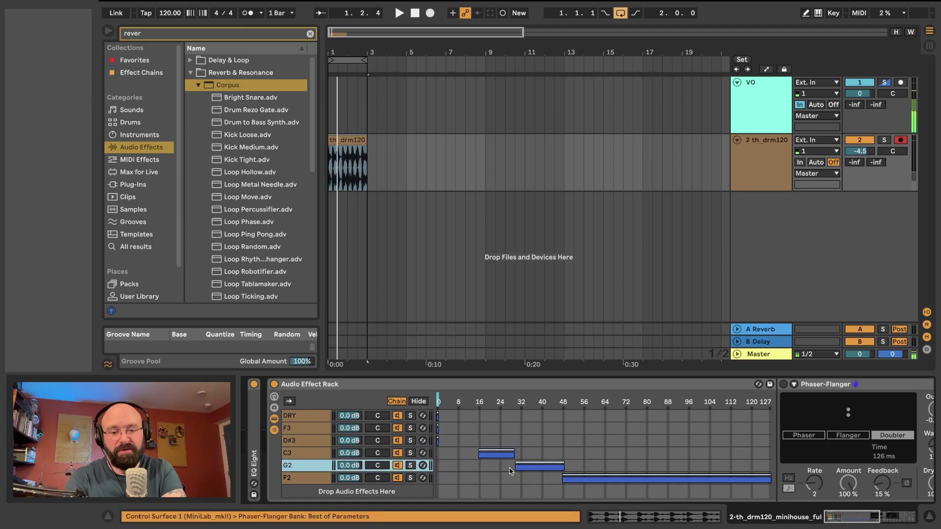
left_click(439, 441)
mouse_move(439, 440)
left_mouse_down()
mouse_move(463, 442)
mouse_move(439, 430)
mouse_move(461, 429)
mouse_move(440, 429)
left_mouse_up()
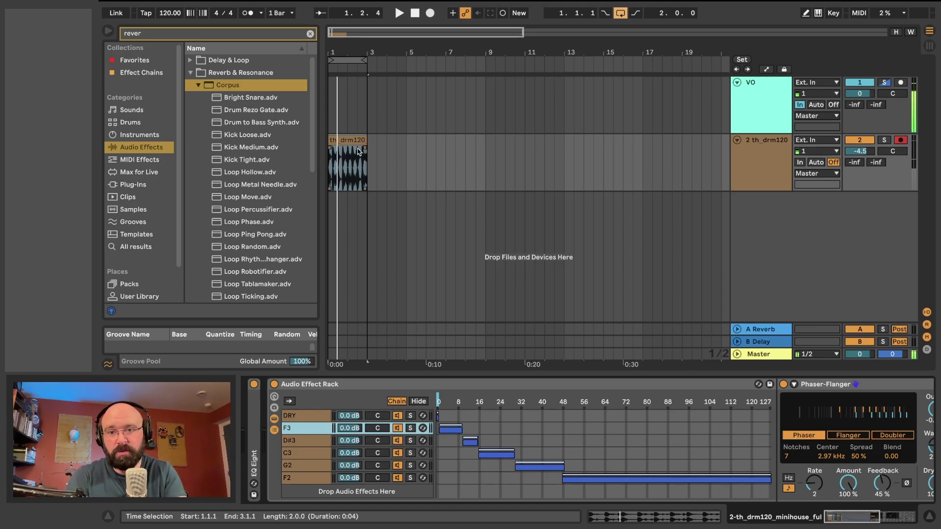
Step: Play the loop and move the chain selector through the staggered zones and back to 0 to audition each chain alone
key("space")
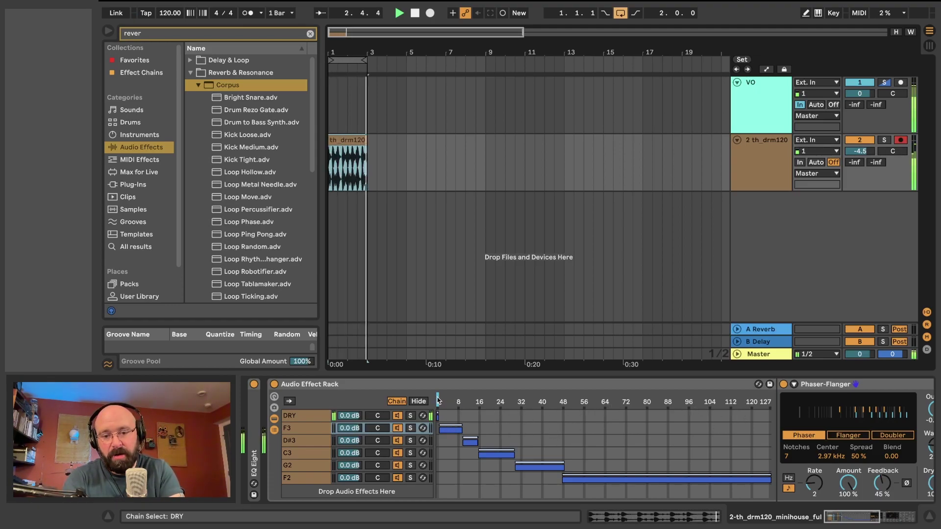
left_click_drag(439, 399, 490, 400)
left_click(488, 455)
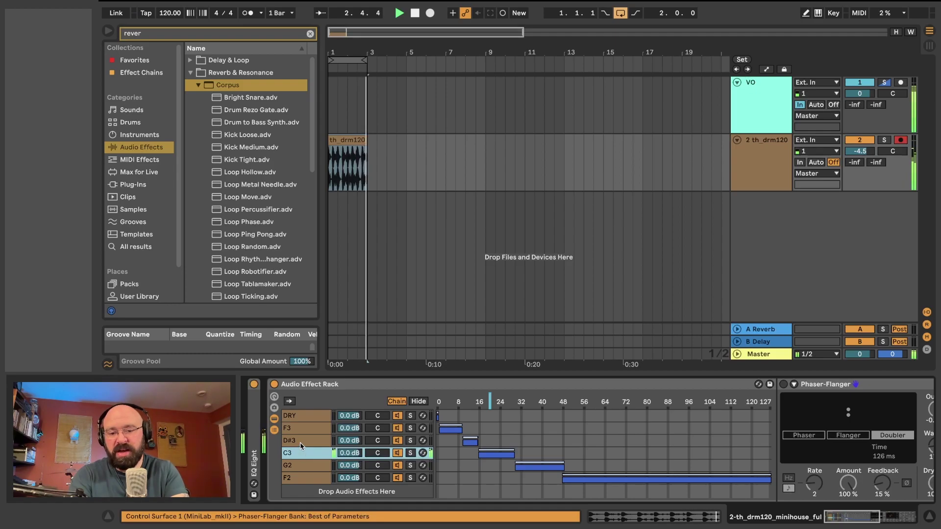
left_click_drag(495, 403, 451, 402)
left_click(471, 443)
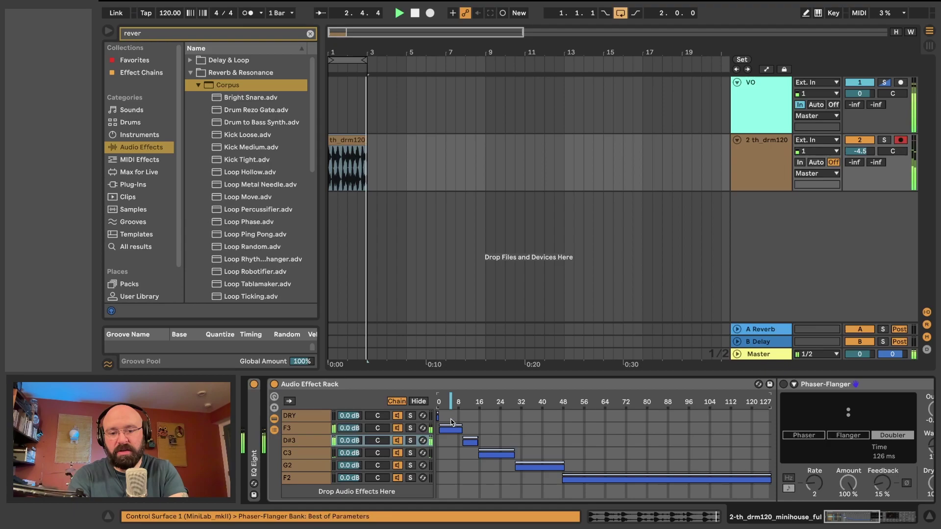
left_click(451, 428)
left_click(570, 401)
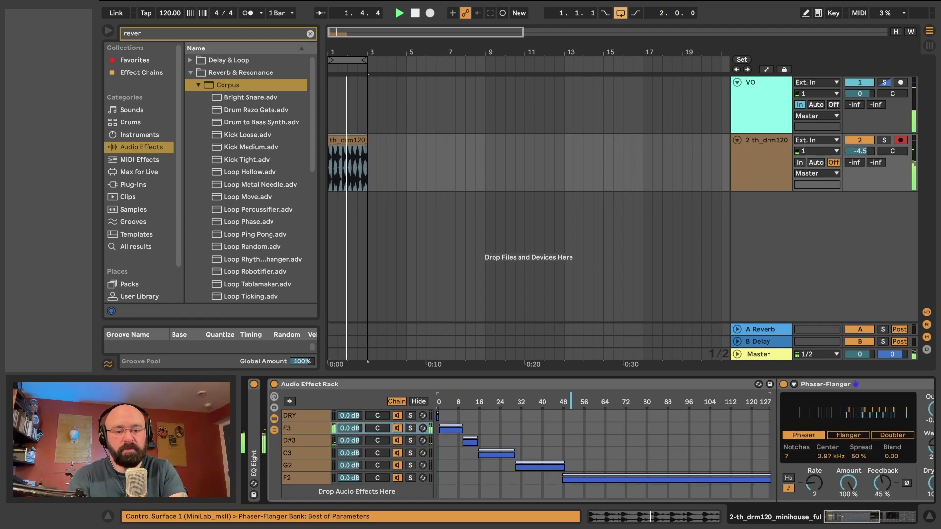
left_click(532, 400)
left_click_drag(501, 398, 439, 396)
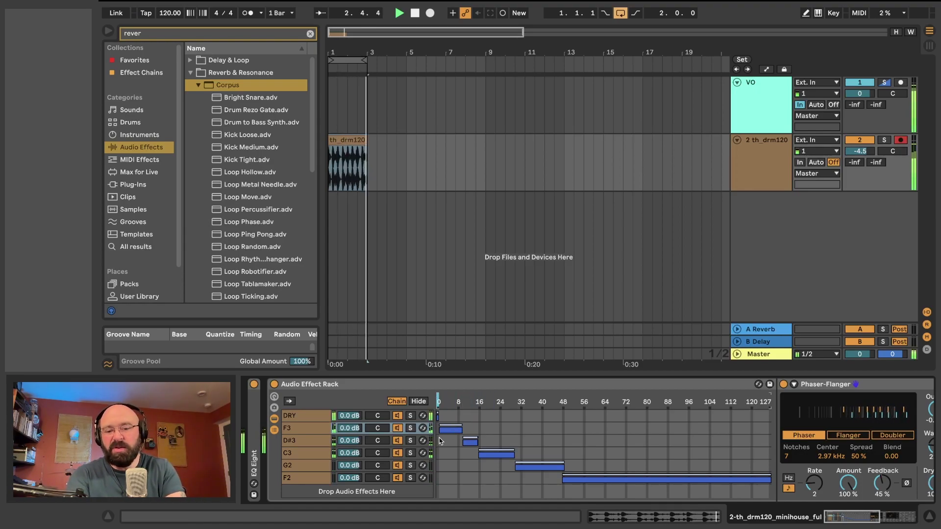
Step: Select the F3 through F2 chains, leaving out DRY, and distribute their zone ranges equally
left_click(703, 429)
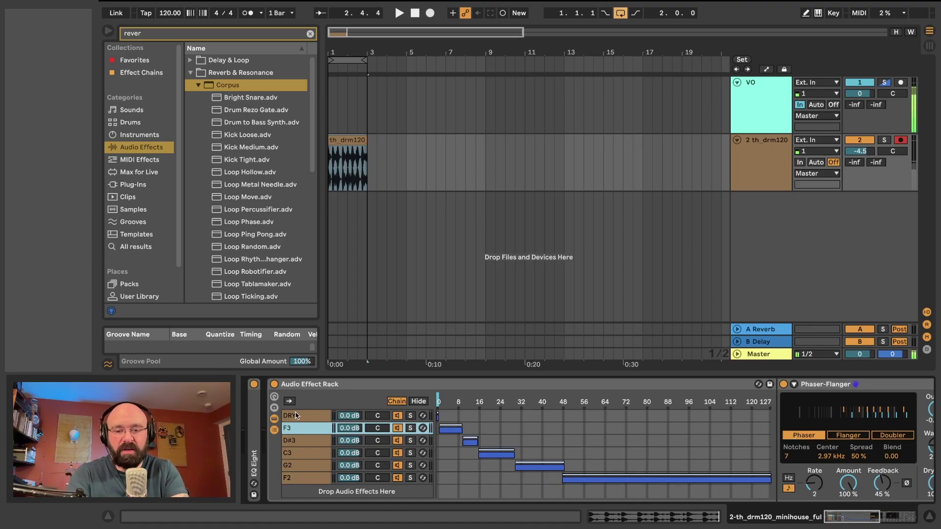
left_click(290, 478, "shift")
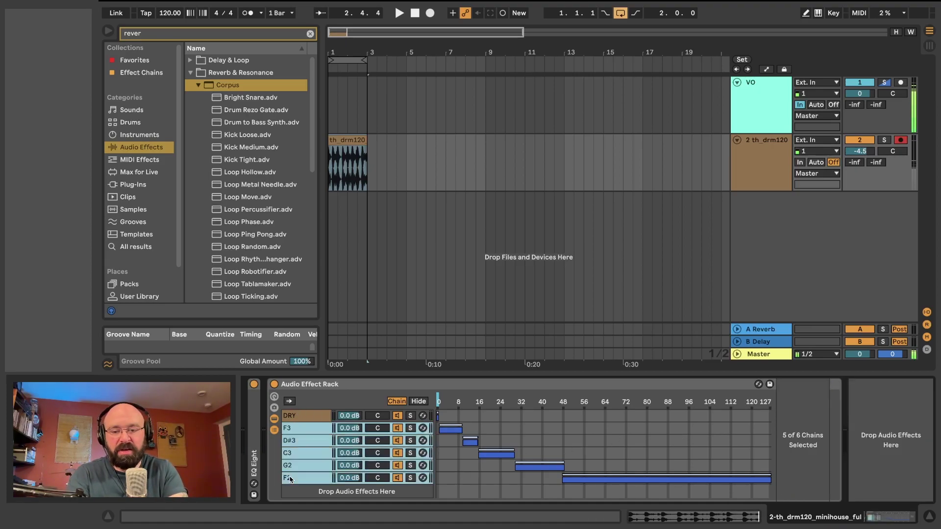
right_click(295, 433)
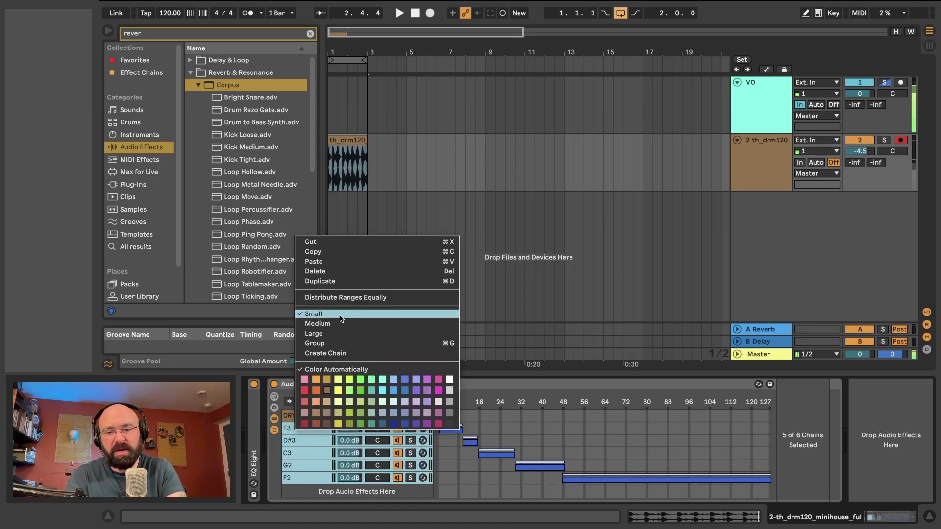
left_click(331, 298)
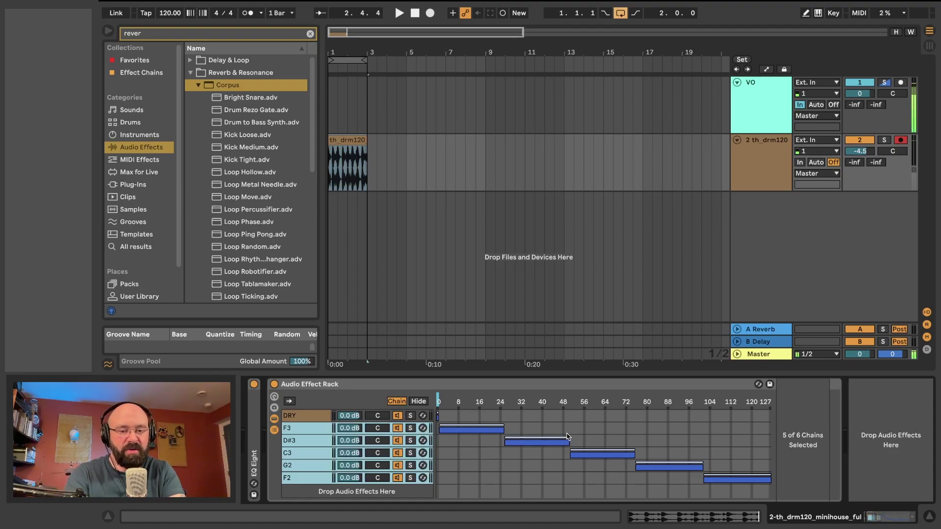
Step: Sweep the chain selector over the new zones, and extend the DRY chain's zone across the full range of 0 to 127
left_click_drag(430, 397, 484, 398)
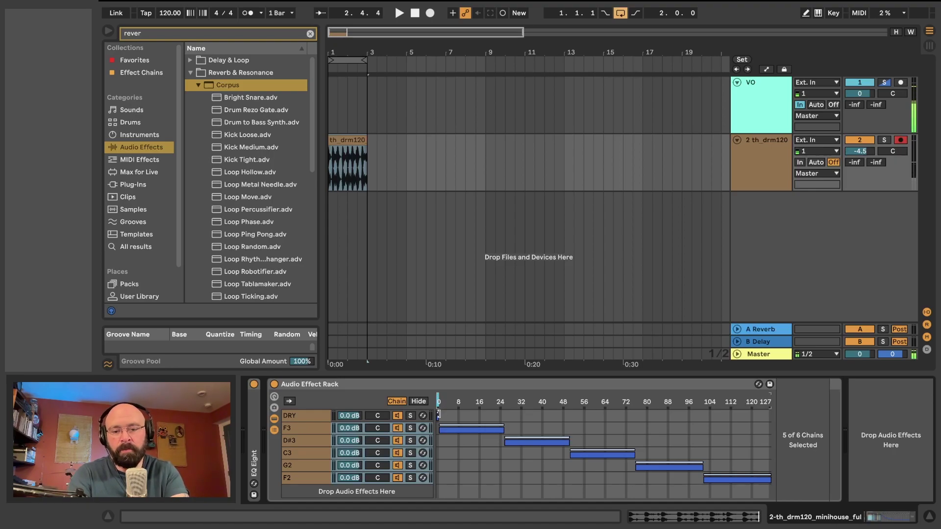
left_click_drag(438, 416, 772, 391)
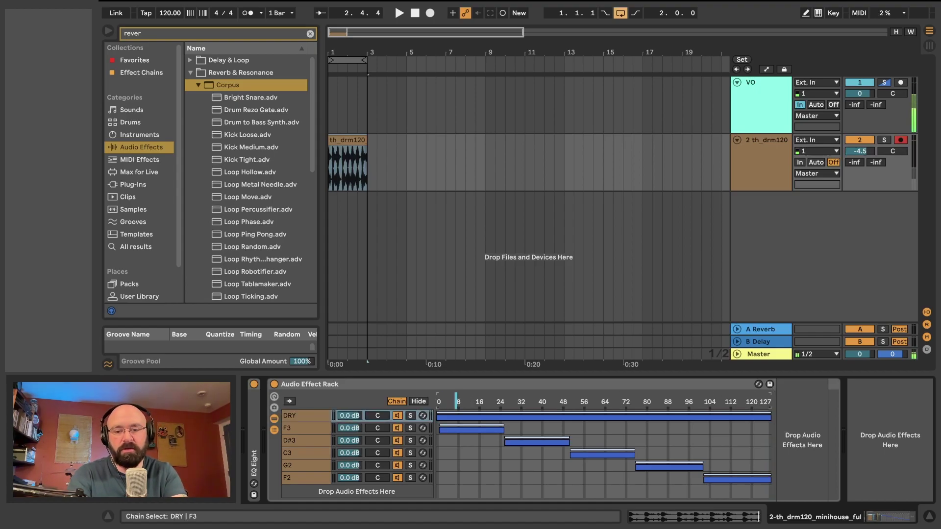
Step: Play the loop and sweep the chain selector up to about 64 to audition DRY blended with the F3, D#3 and C3 chains
key("space")
left_click_drag(441, 401, 500, 401)
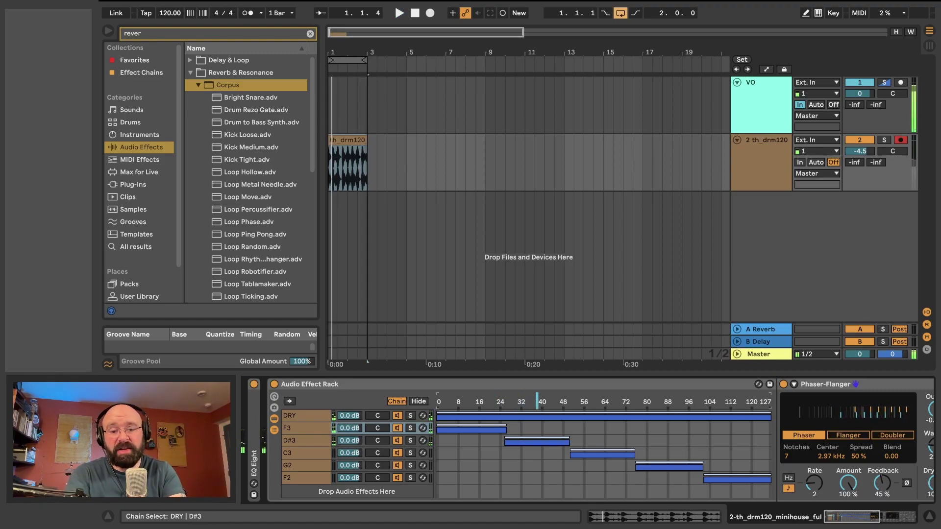
key("space")
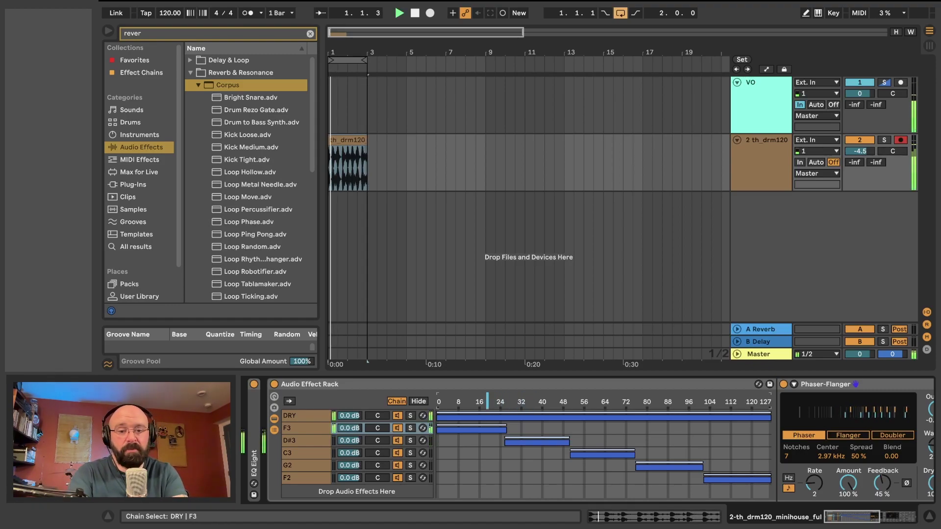
left_click_drag(487, 401, 608, 399)
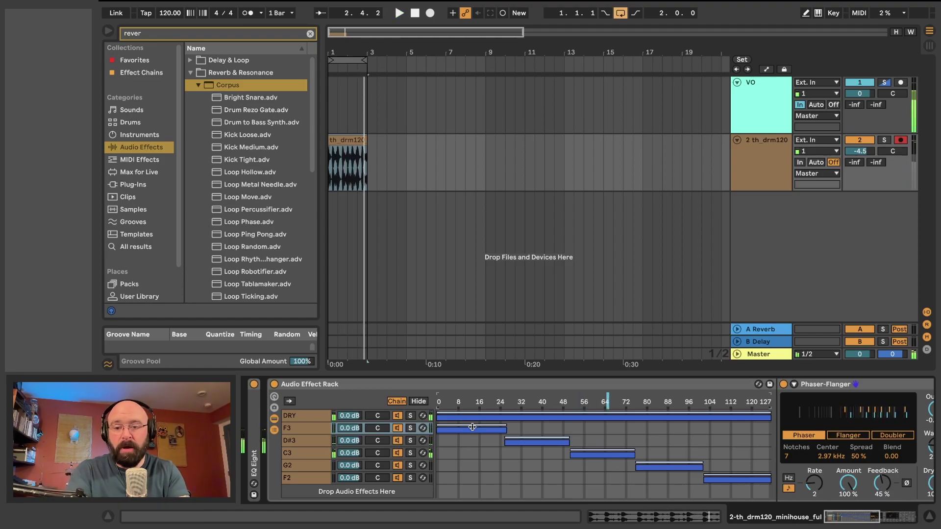
Step: Show the rack's macro controls, move the chain selector to about 51, and map it to Macro 1
left_click(435, 388)
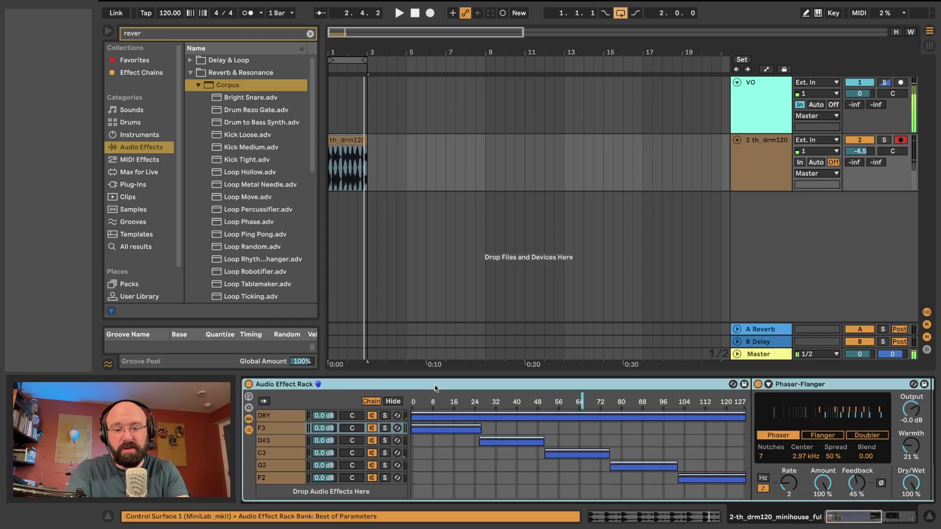
left_click(249, 397)
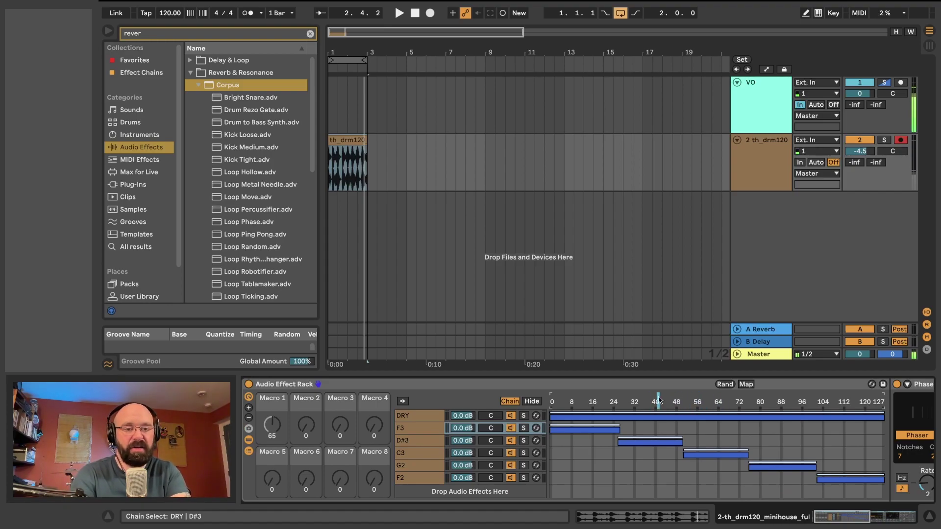
mouse_move(658, 399)
left_mouse_down()
mouse_move(643, 399)
mouse_move(685, 399)
left_mouse_up()
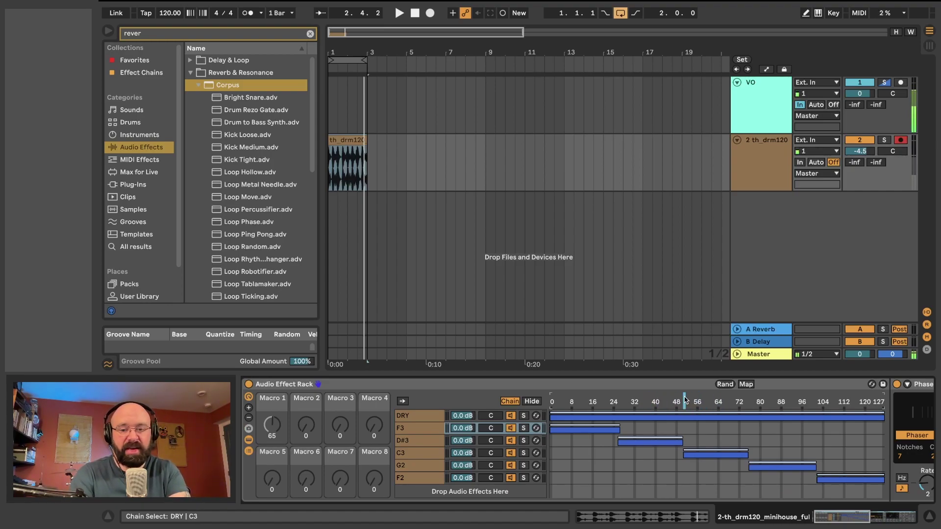
left_click(746, 384)
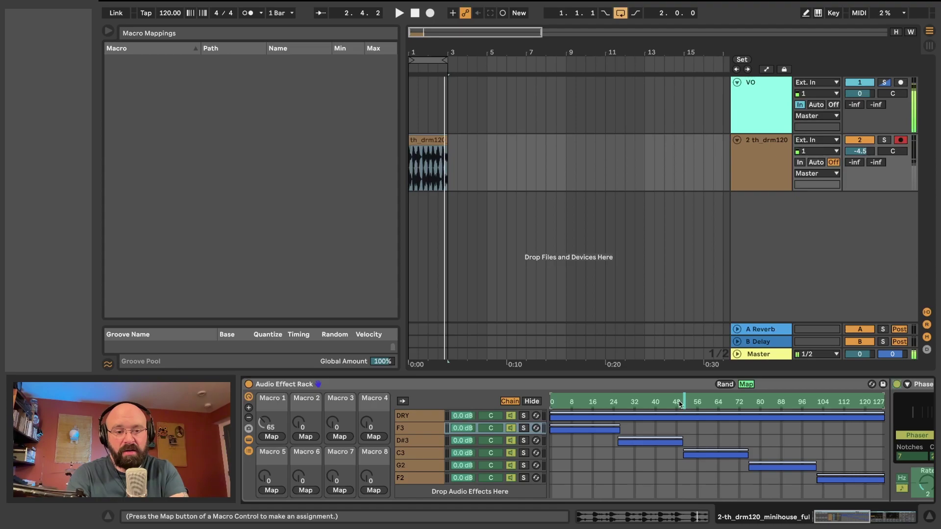
left_click(272, 438)
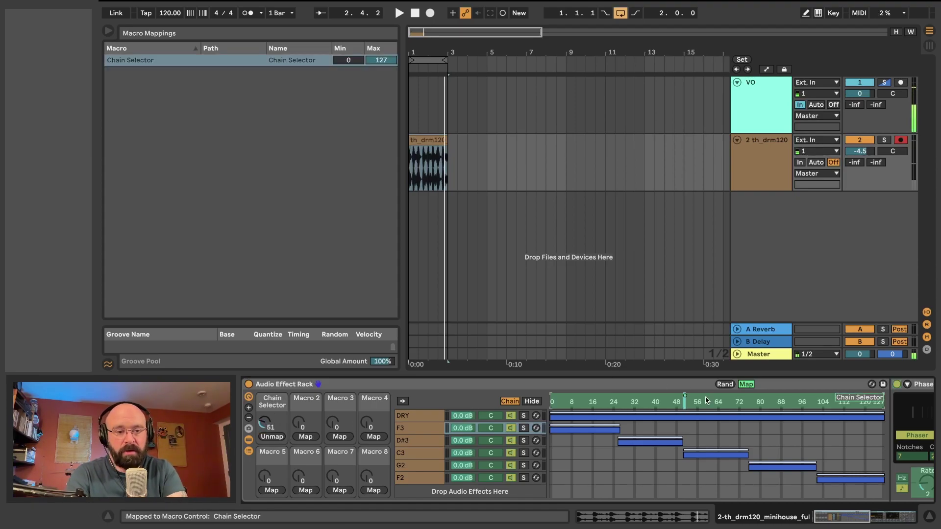
left_click(746, 385)
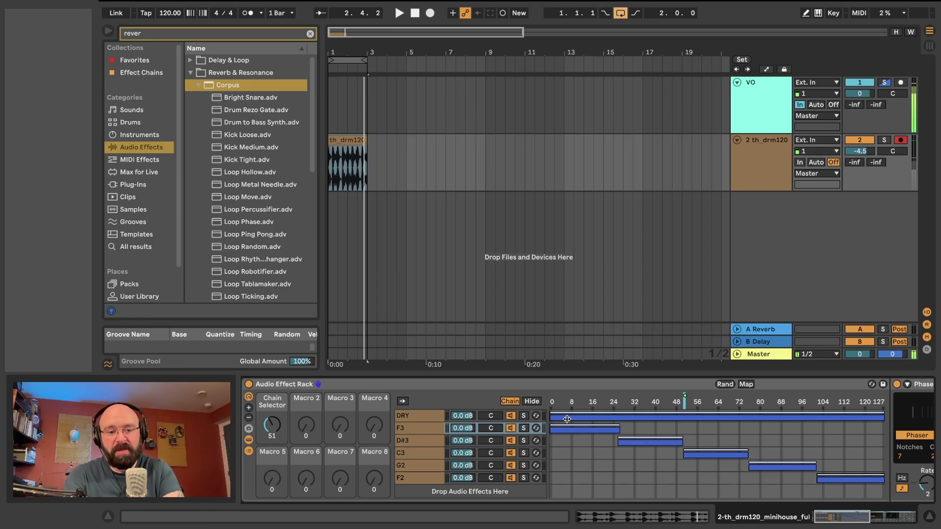
Step: Play the loop and turn the Chain Selector macro through its range to audition the chains
mouse_move(272, 425)
left_mouse_down()
mouse_move(272, 374)
mouse_move(277, 450)
left_mouse_up()
key("space")
key("space")
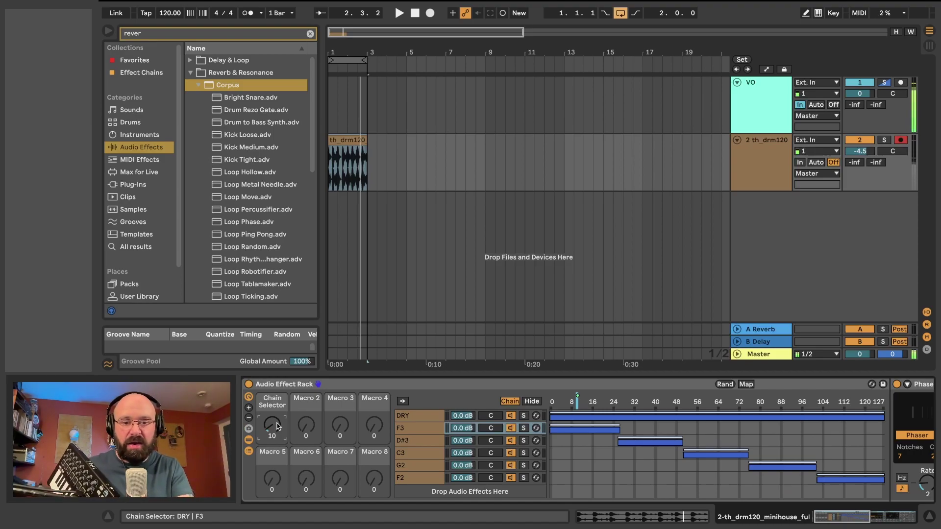
mouse_move(277, 432)
left_mouse_down()
mouse_move(277, 398)
mouse_move(273, 430)
left_mouse_up()
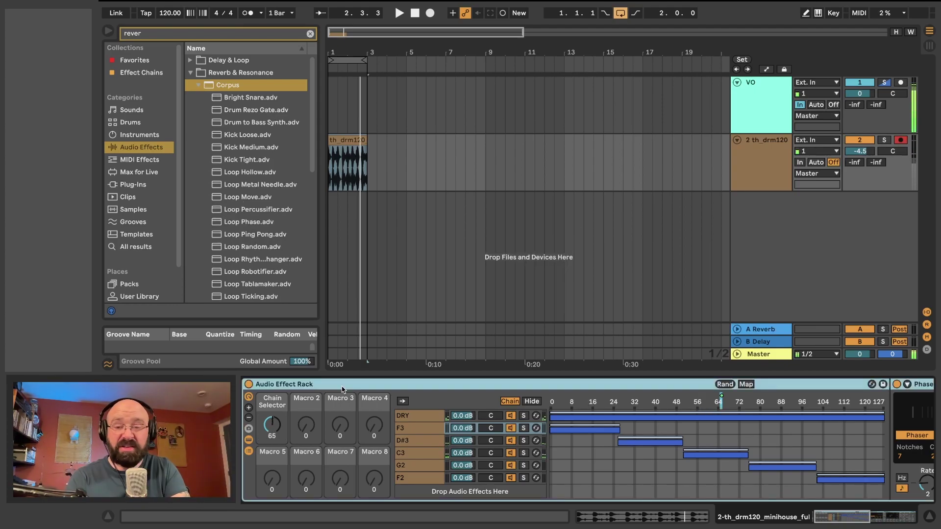
Step: Search the browser for "lfo" and add the LFO device before the Phaser-Flanger in the F3 chain
left_click(311, 33)
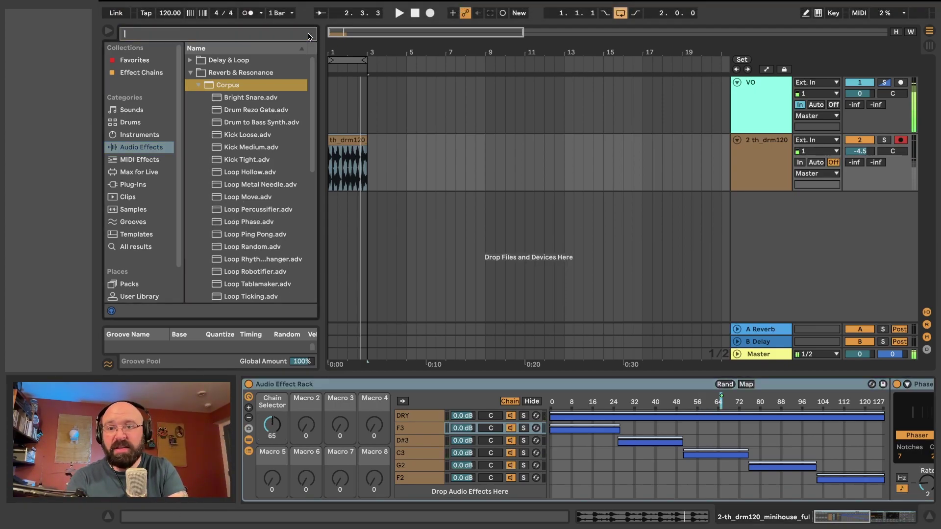
type("lfo")
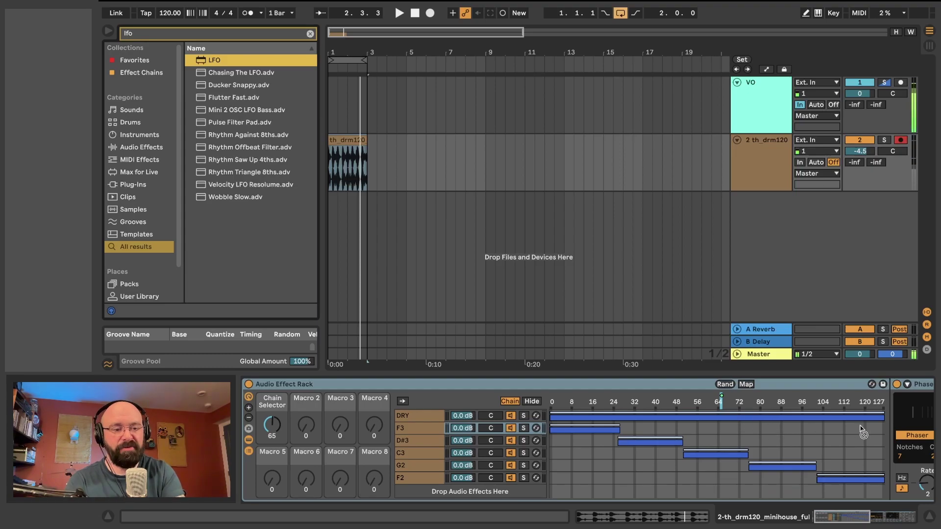
key("Return")
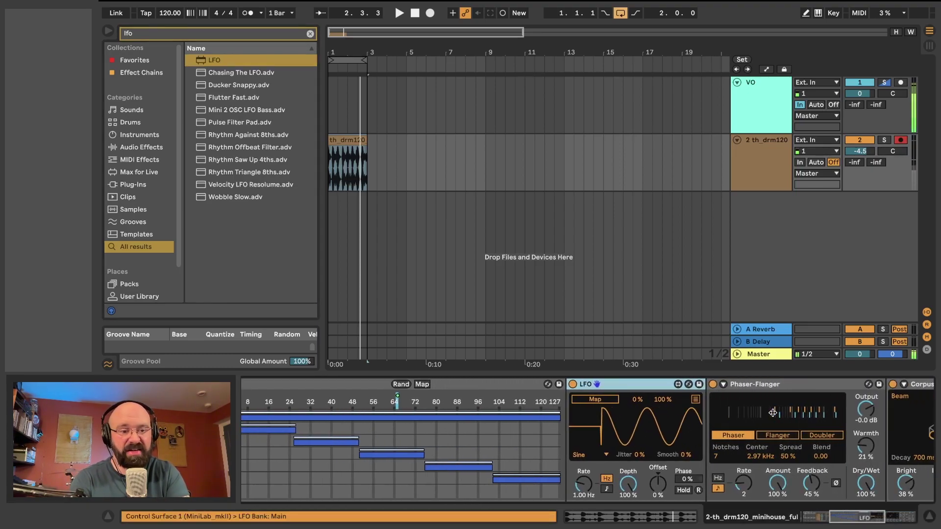
Step: Map the LFO to the rack's Chain Selector macro
key("space")
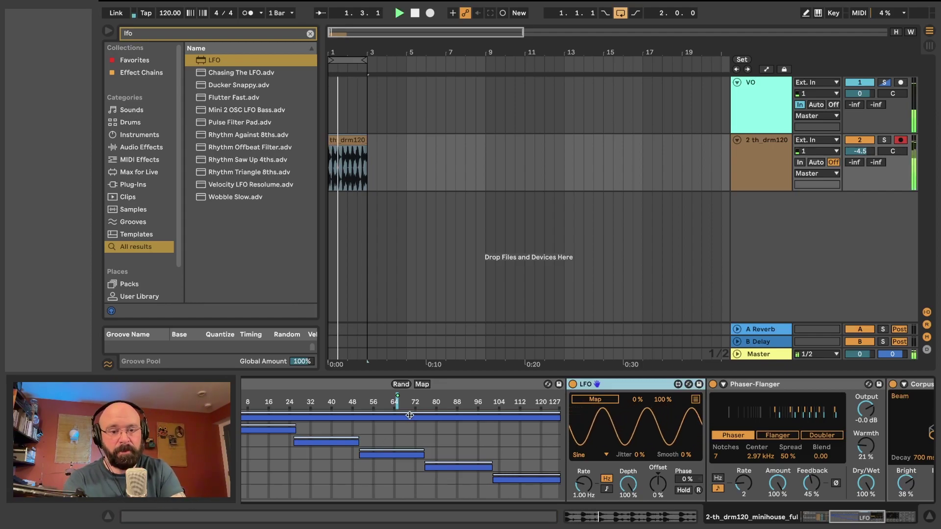
left_click(594, 402)
scroll(532, 417, "left", 5)
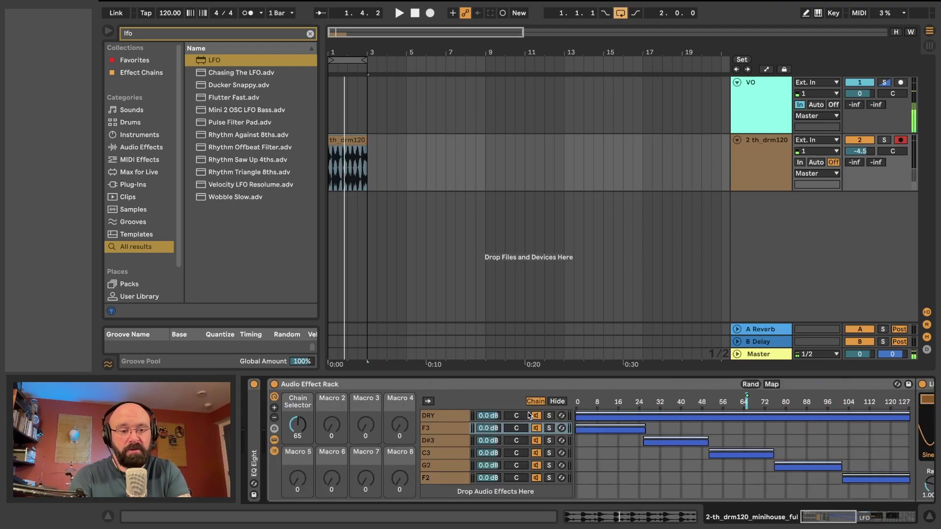
scroll(763, 430, "right", 5)
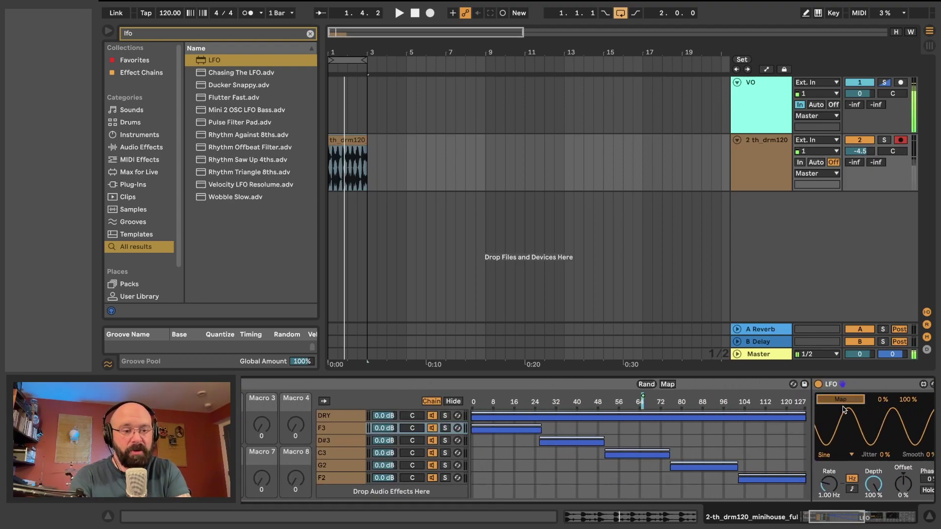
left_click(841, 404)
scroll(833, 406, "left", 4)
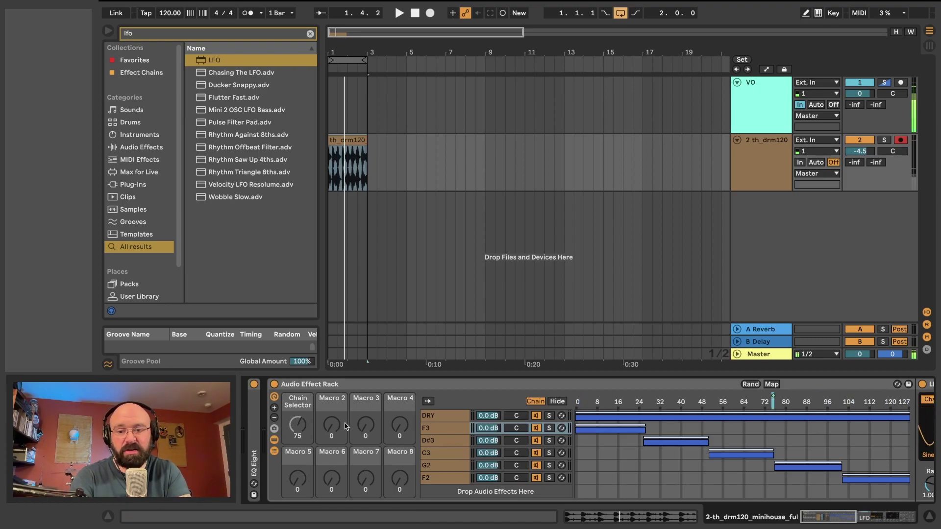
scroll(816, 413, "right", 3)
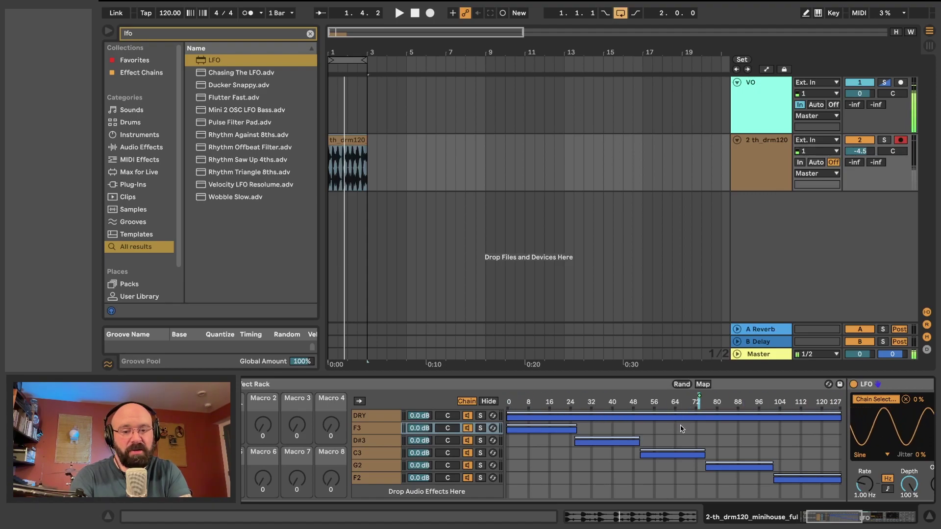
Step: Play the loop with the LFO modulating the chain selector, and switch the LFO rate from Hz to tempo sync
key("space")
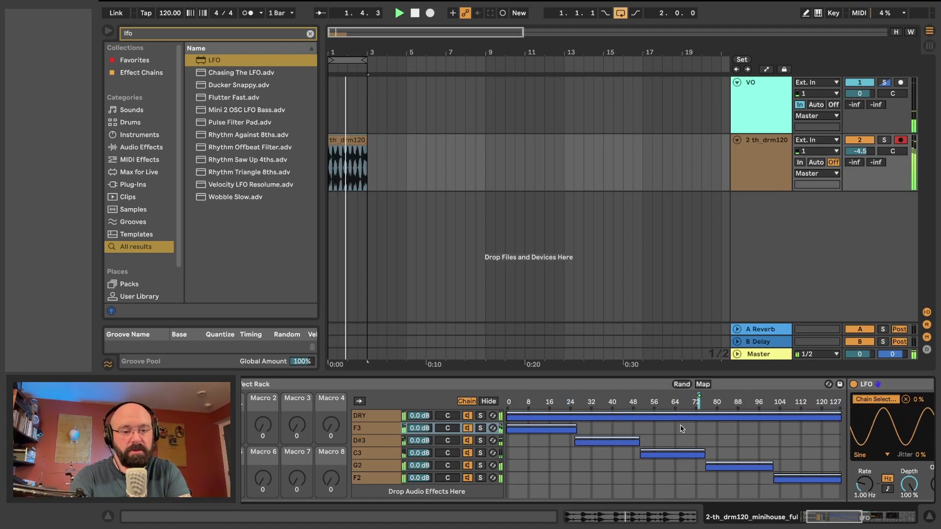
scroll(680, 428, "right", 4)
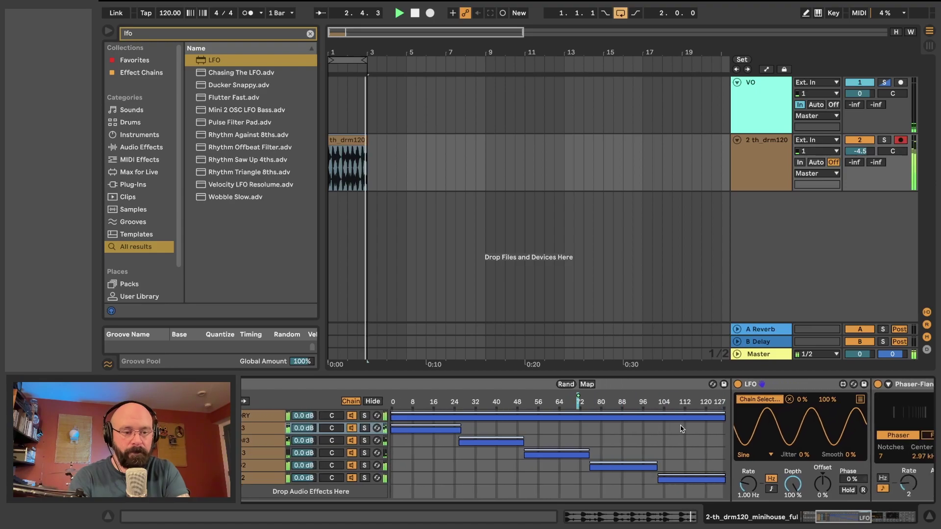
scroll(680, 429, "right", 2)
scroll(674, 412, "right", 4)
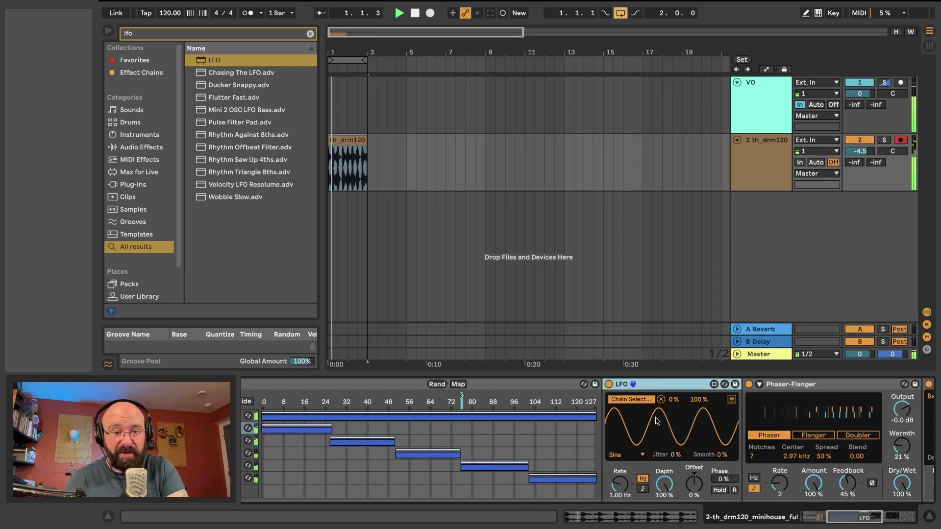
left_click(643, 489)
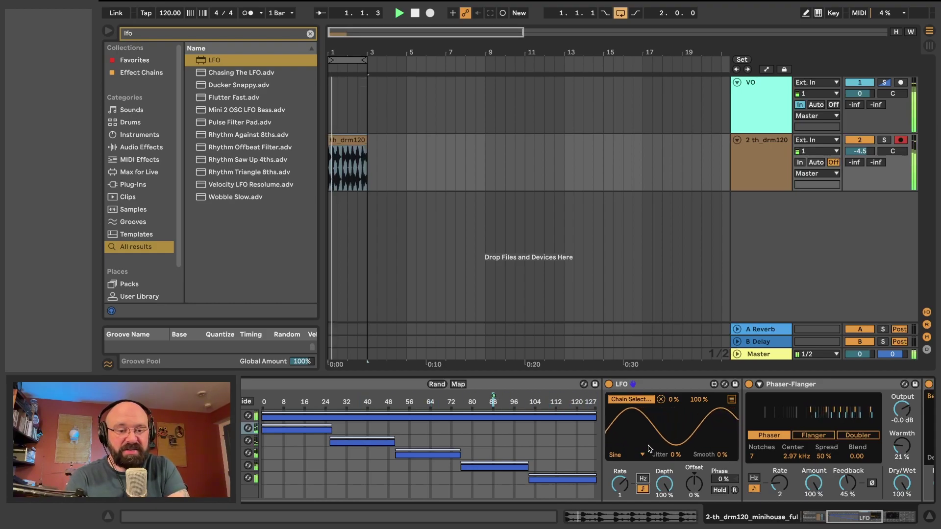
Step: Set the LFO's waveform to Square and reduce its depth to 37.8% while listening to the chain switching
left_click(629, 455)
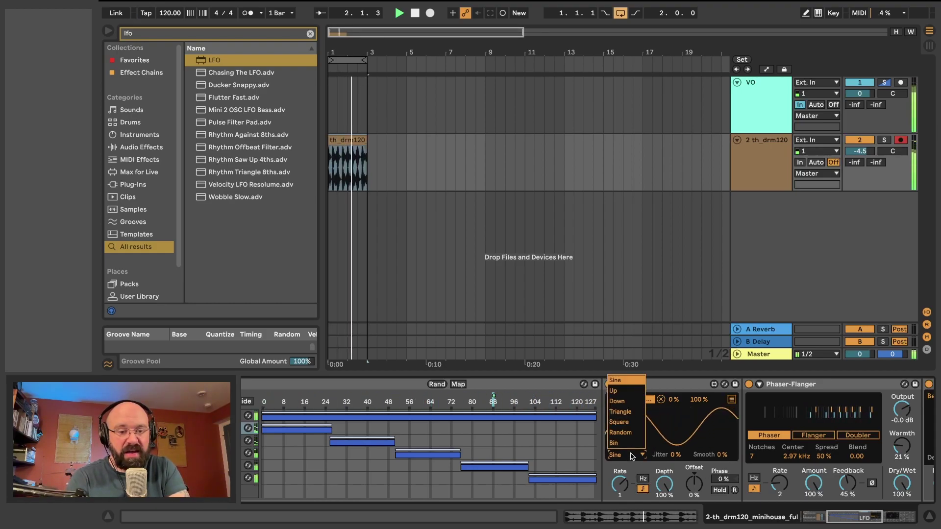
left_click(619, 422)
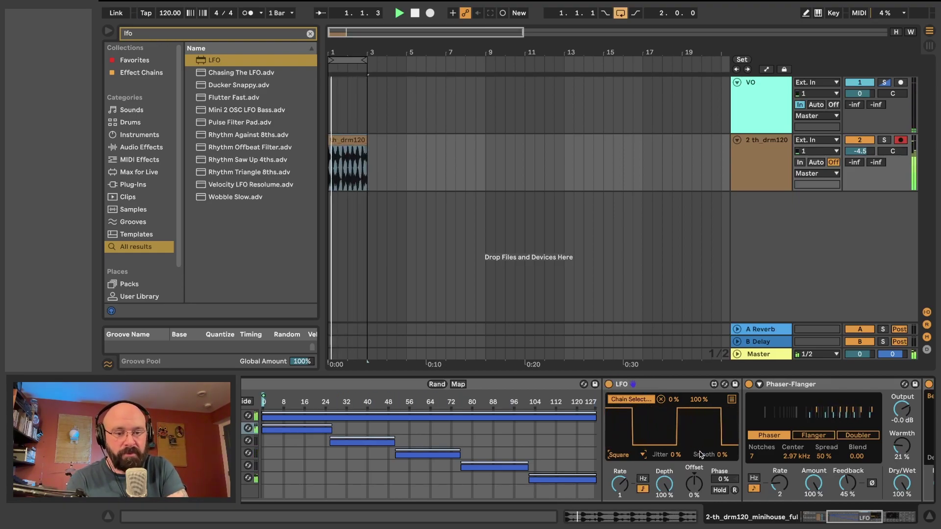
left_click_drag(664, 482, 664, 498)
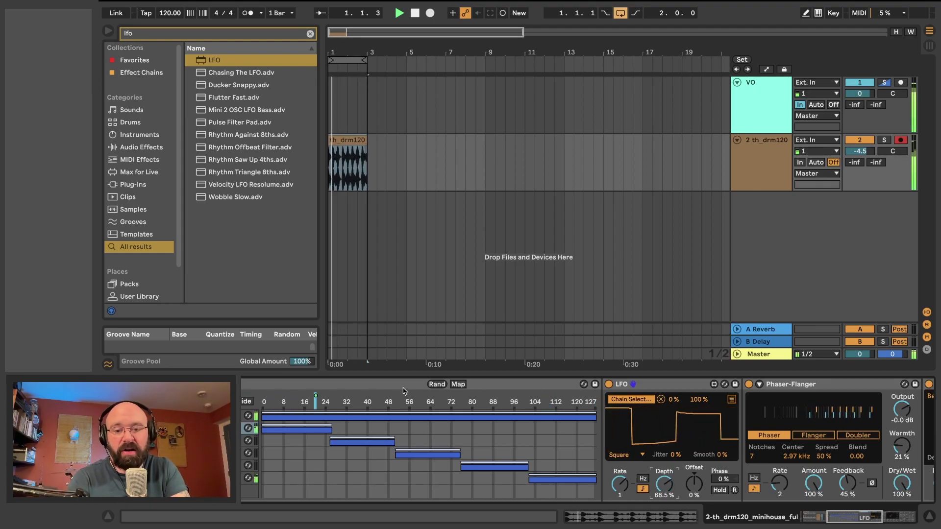
scroll(403, 389, "left", 6)
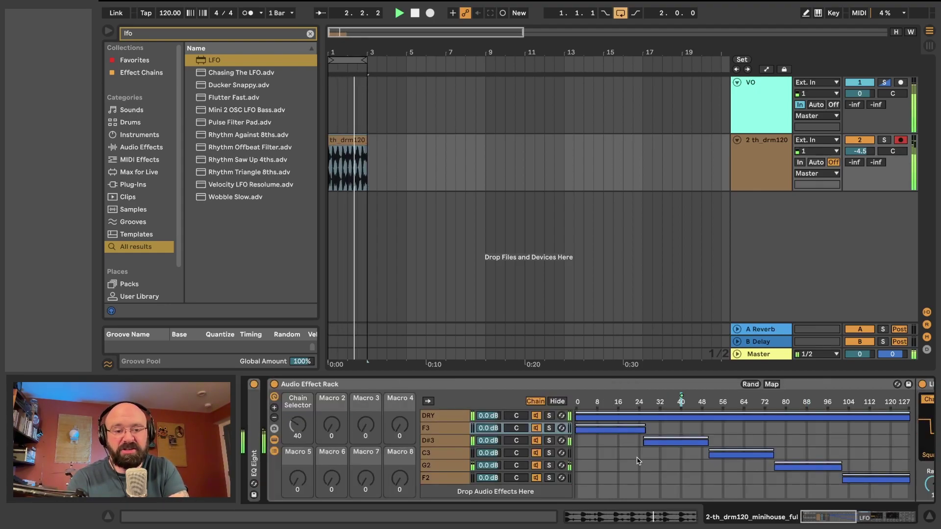
scroll(638, 461, "right", 5)
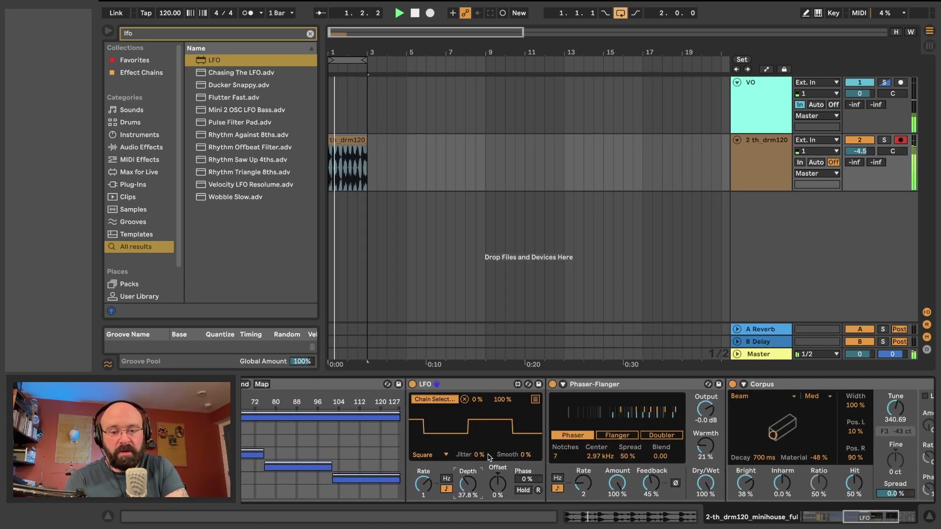
scroll(489, 457, "left", 3)
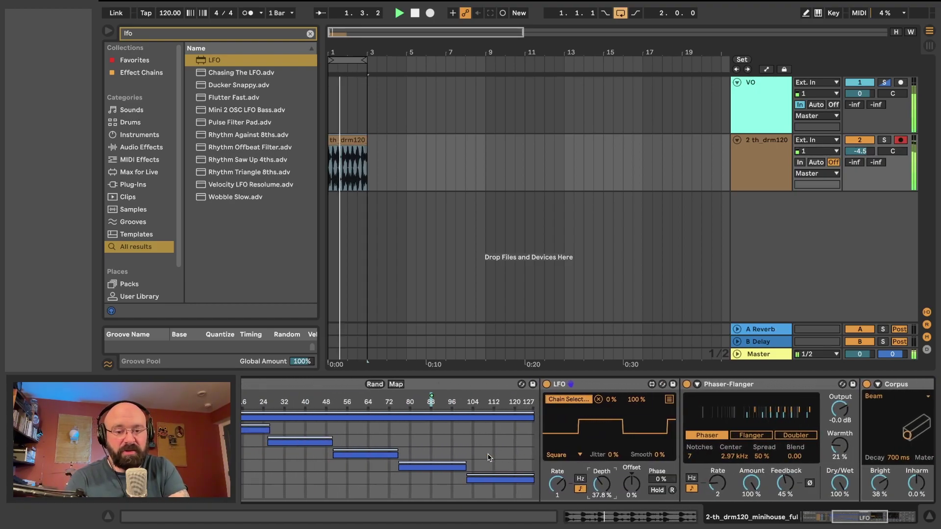
Step: Change the LFO's waveform to Random and check how it moves the chain selector across the zones
left_click(566, 456)
left_click(560, 436)
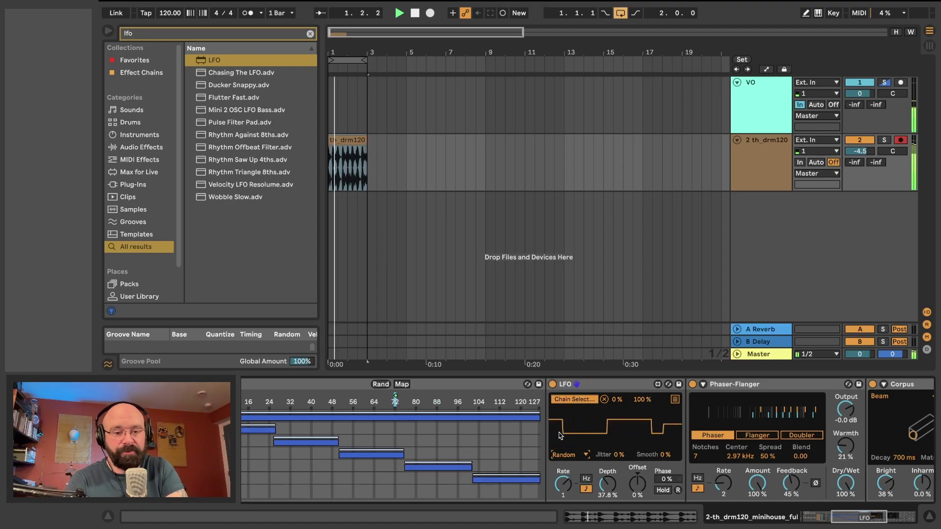
scroll(456, 427, "left", 1)
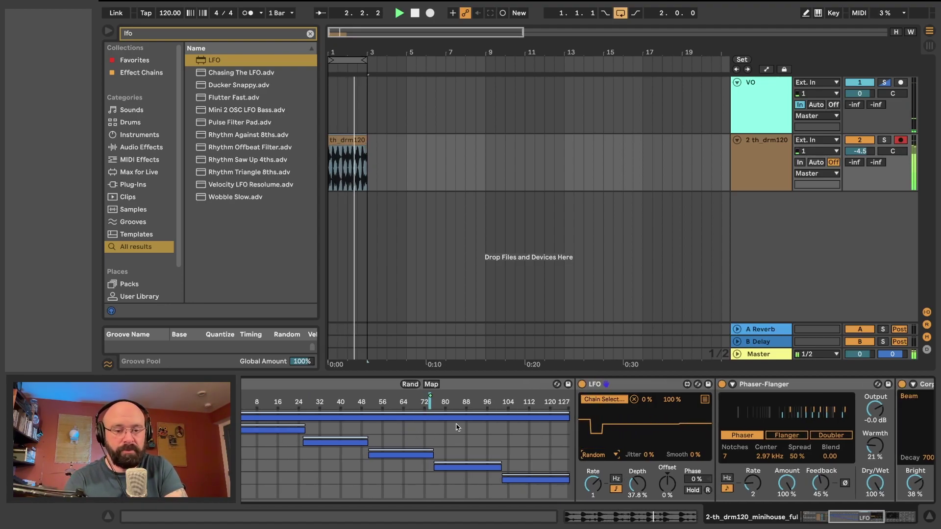
scroll(294, 431, "left", 3)
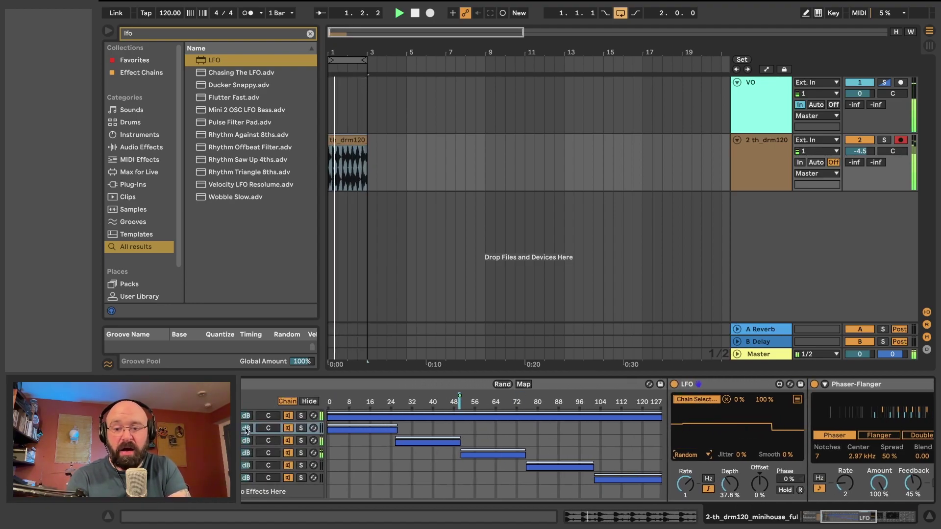
scroll(246, 429, "left", 3)
scroll(542, 422, "right", 1)
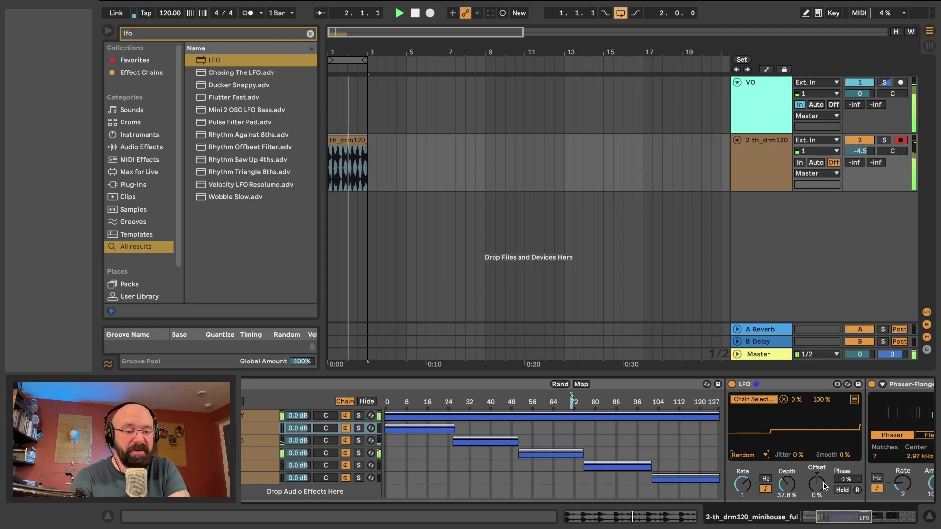
Step: Set the LFO's depth to 100%, its synced rate to 1/6 and its smoothing to 81%
left_click_drag(798, 487, 798, 431)
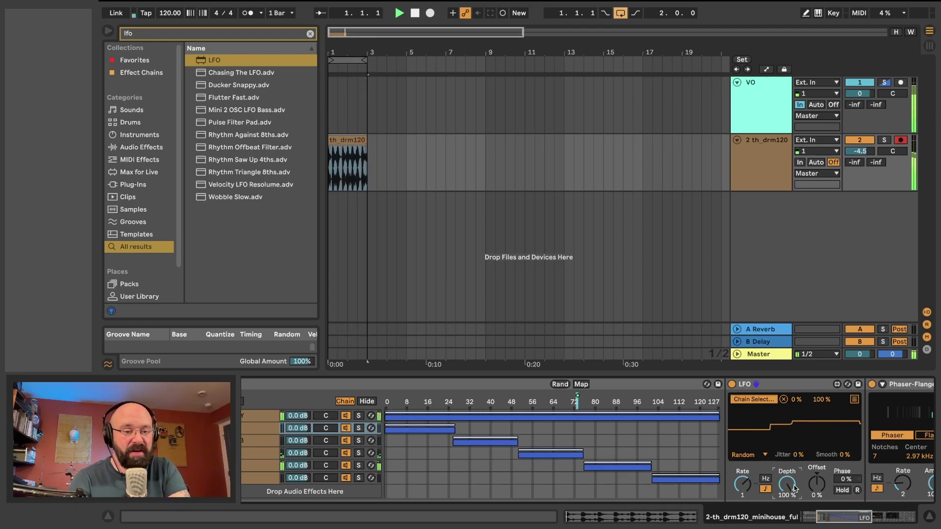
mouse_move(743, 485)
left_mouse_down()
mouse_move(743, 501)
mouse_move(742, 492)
left_mouse_up()
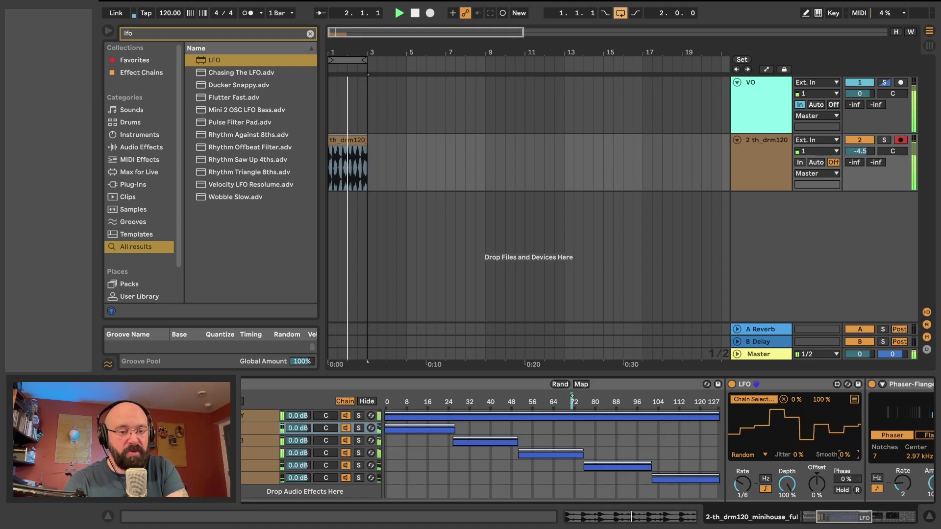
left_click_drag(845, 455, 845, 415)
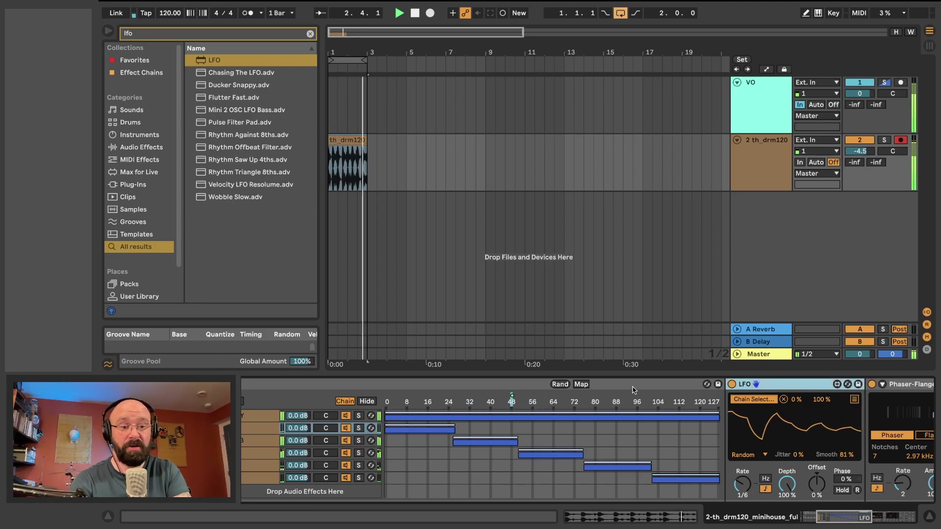
scroll(603, 393, "right", 5)
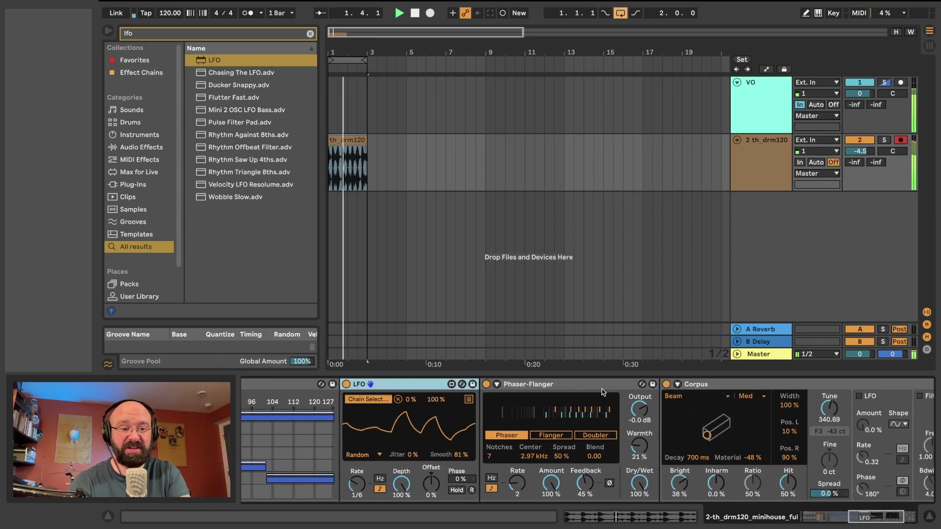
scroll(603, 392, "left", 8)
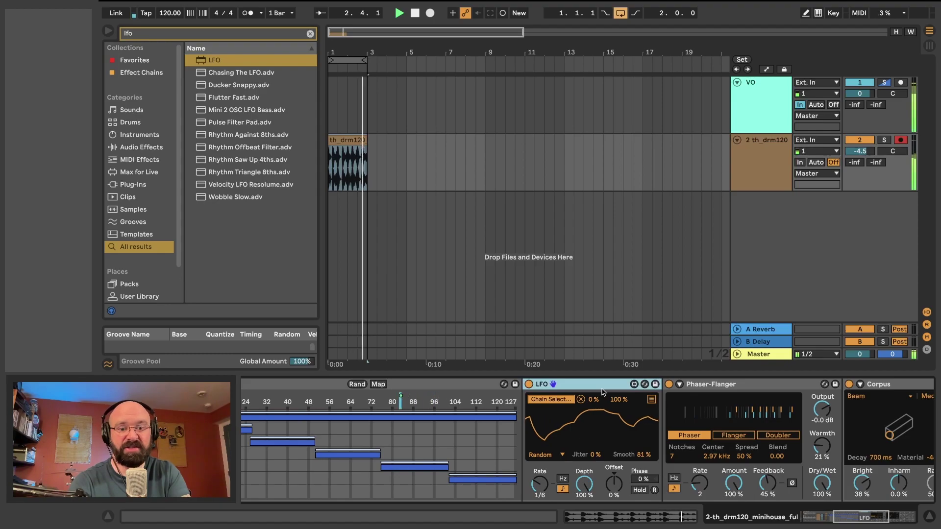
Step: Stop playback and remove the Audio Effect Rack and the devices after it, keeping only EQ Eight on the drum track
scroll(589, 402, "left", 5)
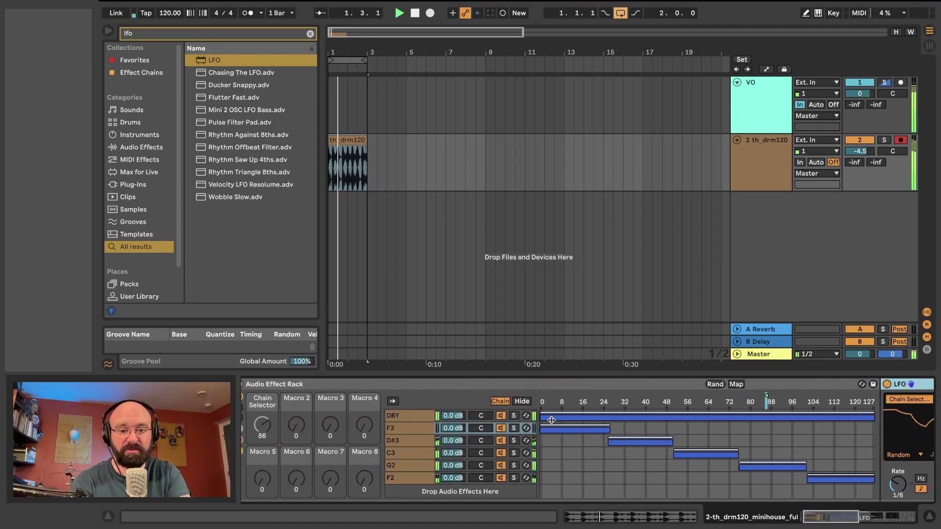
left_click(516, 390)
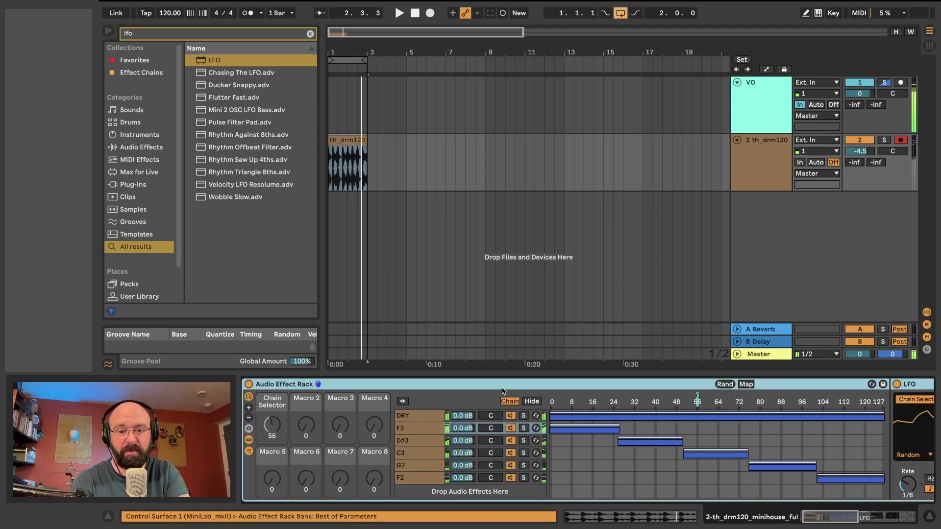
scroll(612, 418, "right", 10)
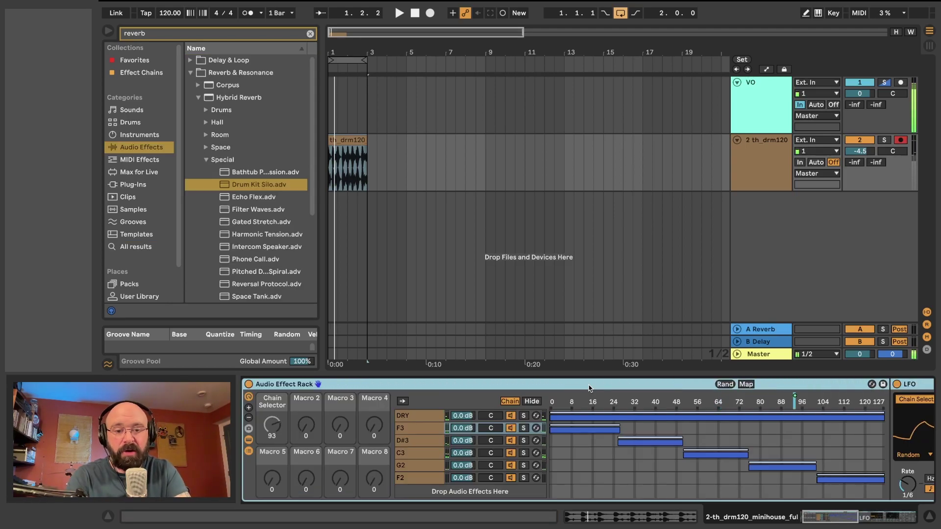
scroll(478, 402, "right", 10)
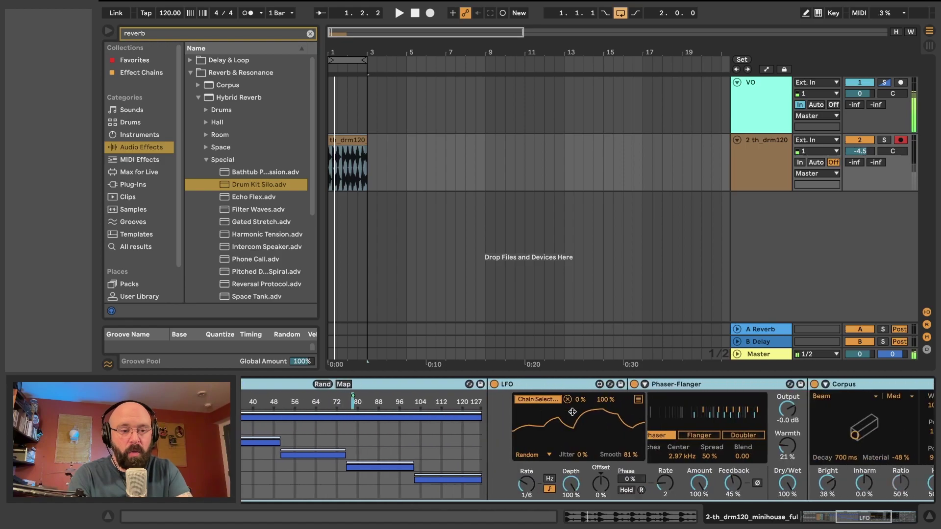
scroll(573, 412, "left", 7)
scroll(573, 411, "left", 8)
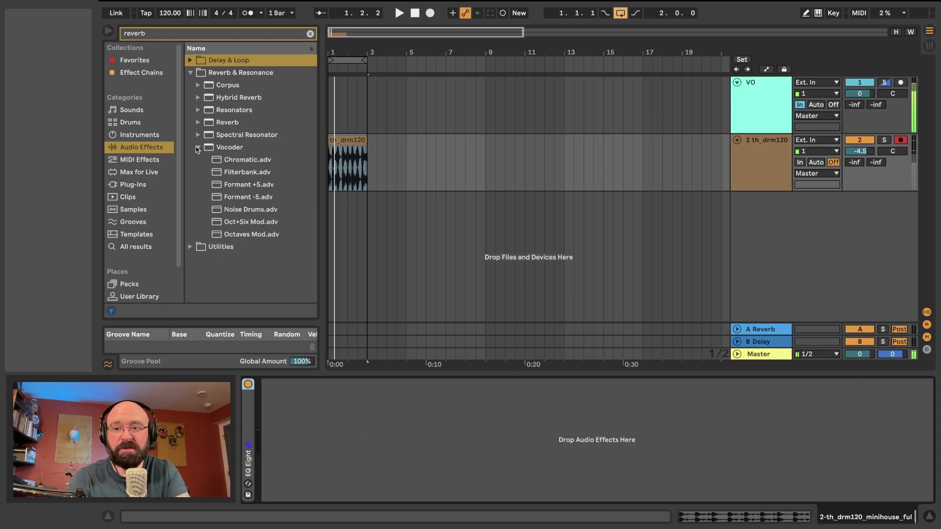
Step: Add a Vocoder with its default settings after EQ Eight on the drum loop track
left_click(197, 149)
left_click(196, 149)
left_click(197, 149)
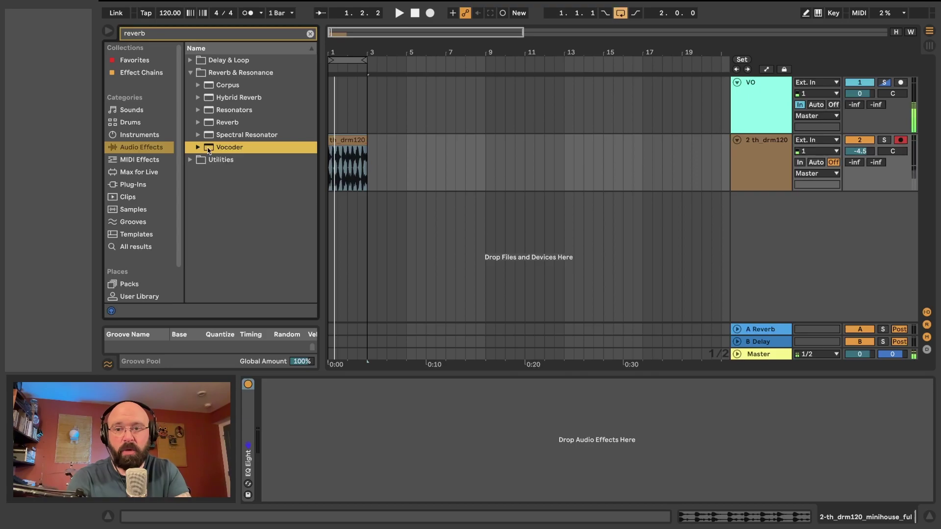
left_click_drag(209, 150, 306, 464)
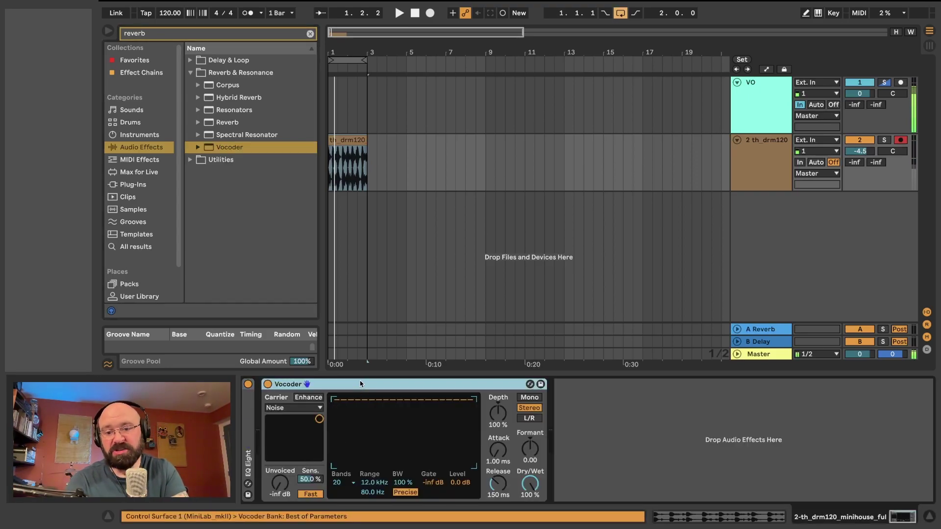
Step: Play the drum loop to hear it through the Vocoder, and stop playback
left_click(343, 139)
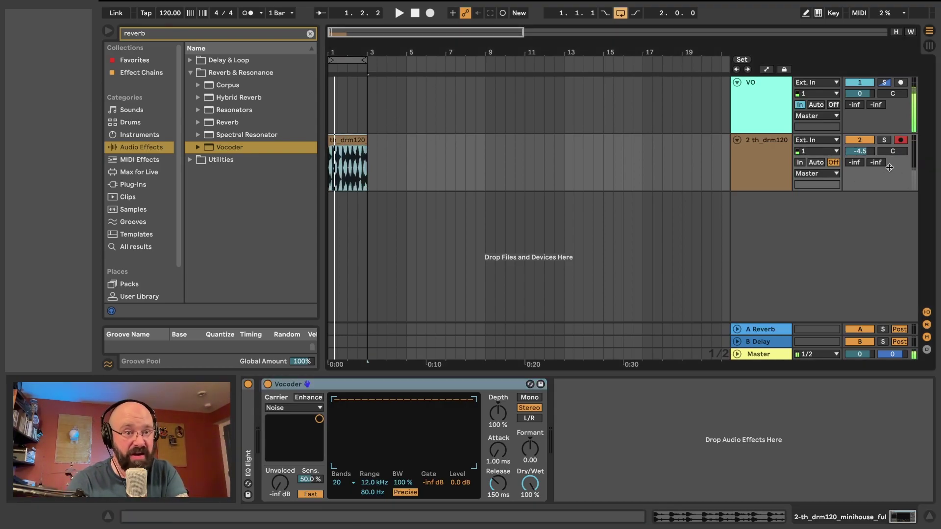
left_click_drag(875, 167, 876, 164)
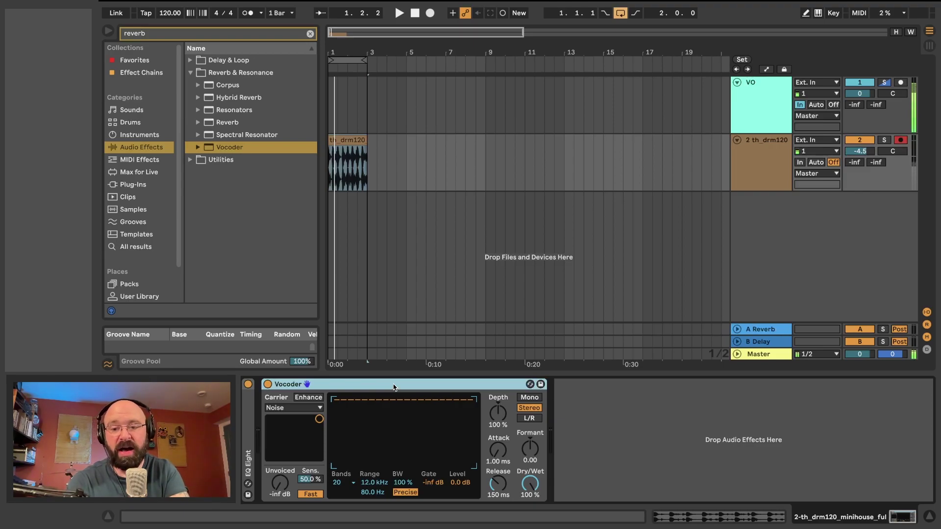
key("space")
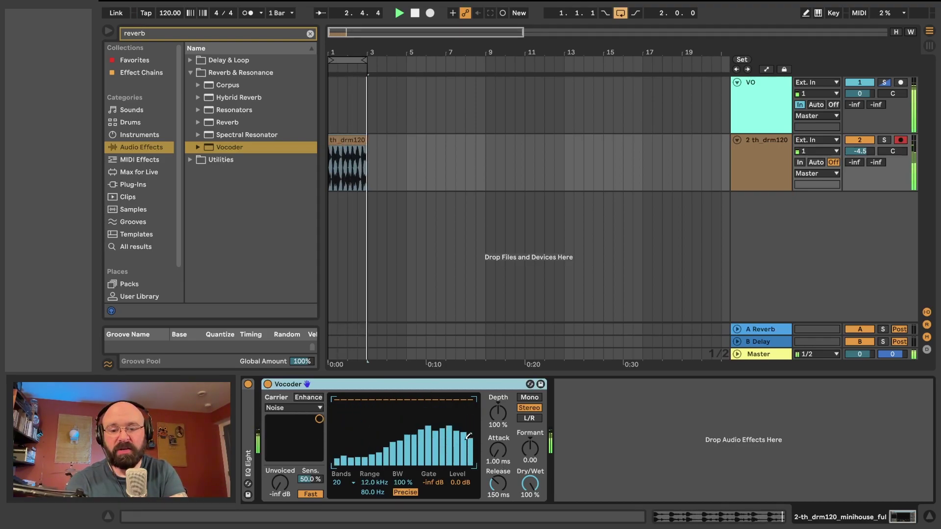
key("space")
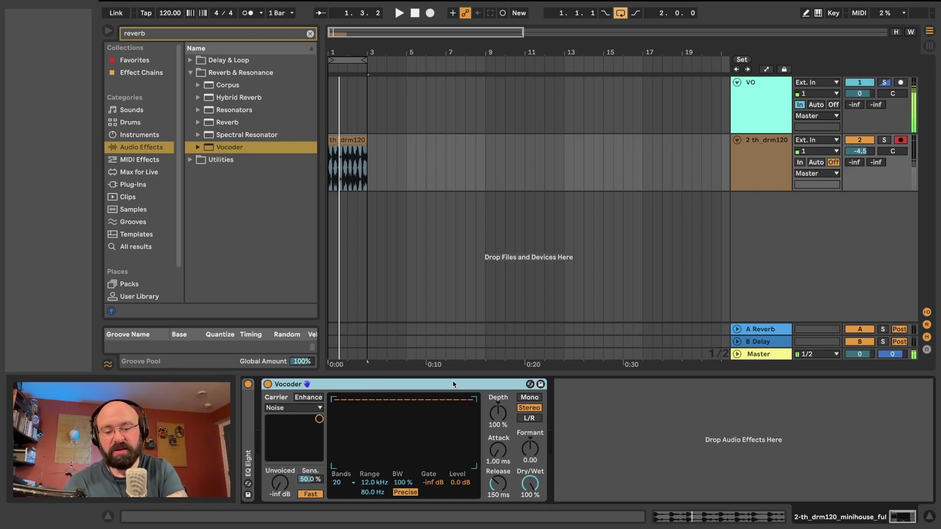
Step: Group the Vocoder into an Audio Effect Rack, show its chain list, duplicate the chain and name the first one Dry
key("super+g")
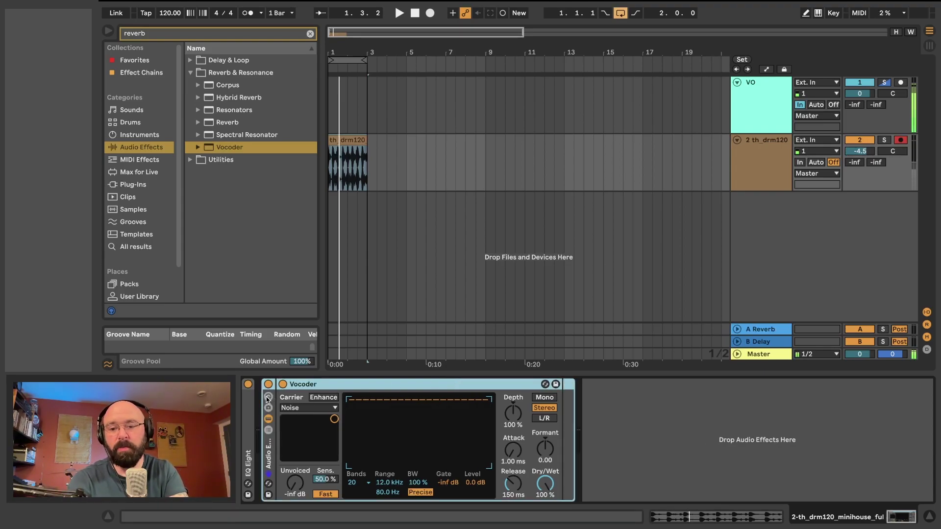
left_click(268, 431)
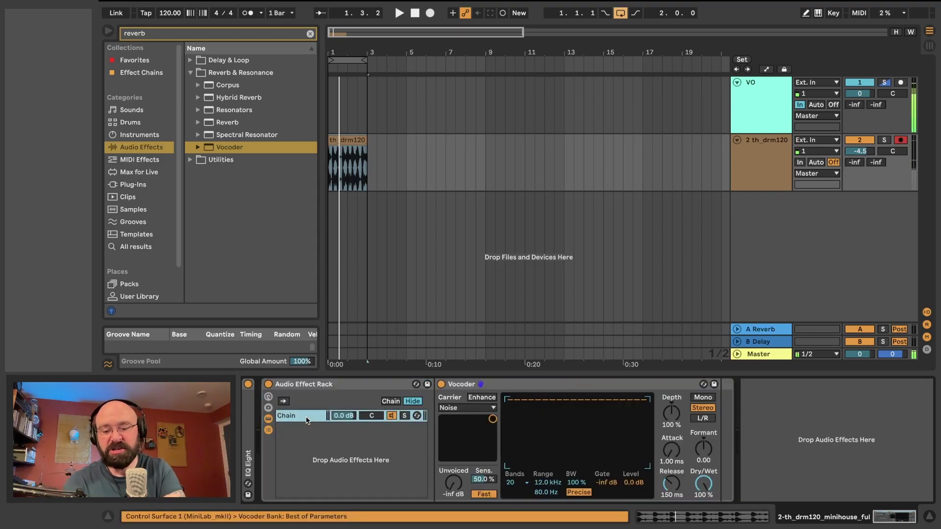
key("super+d")
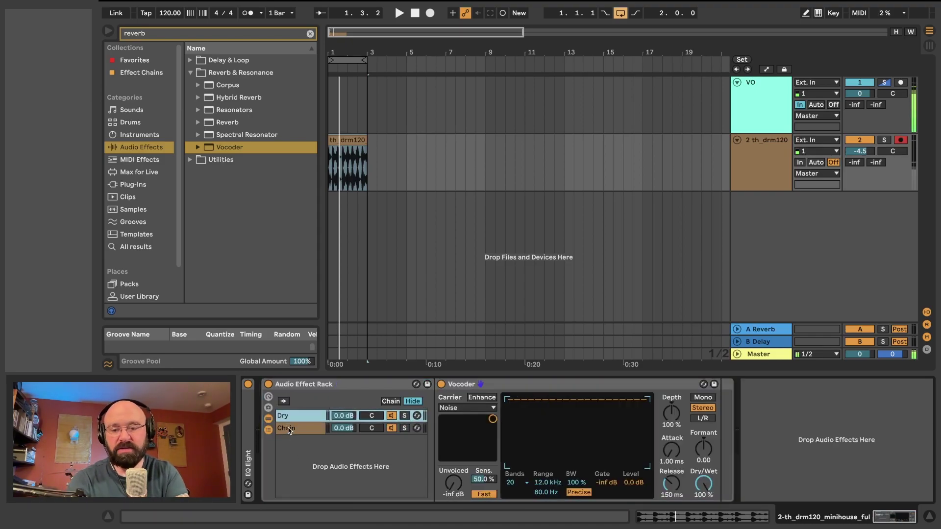
Step: Rename the rack's second chain as Wet
left_click(288, 429)
key("super+r")
type("We")
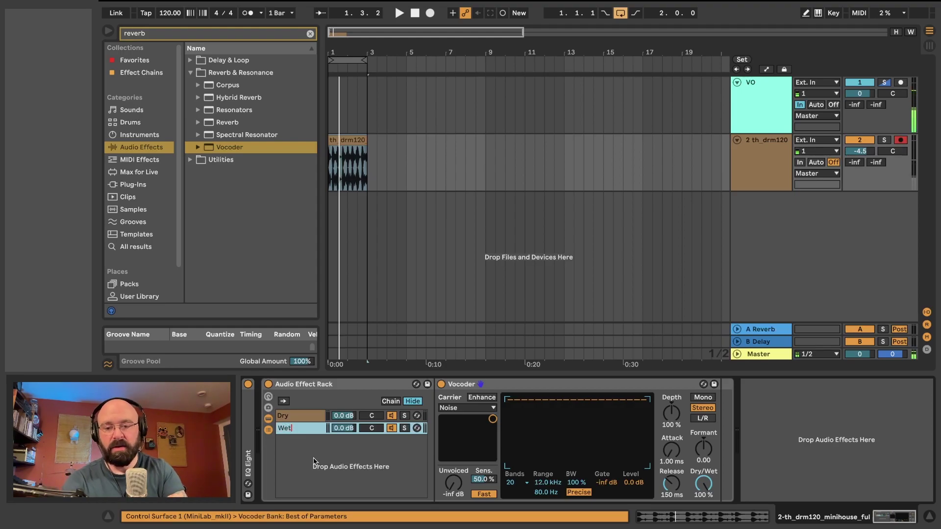
key("Return")
Step: Show the rack's chain selector zones and extend both the Dry and Wet zones from 0 to 127
left_click(323, 416)
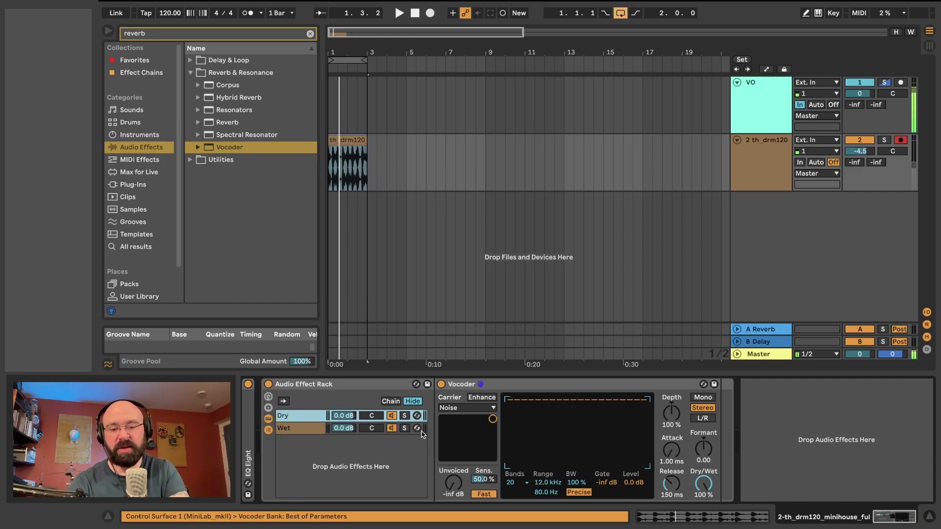
left_click(391, 402)
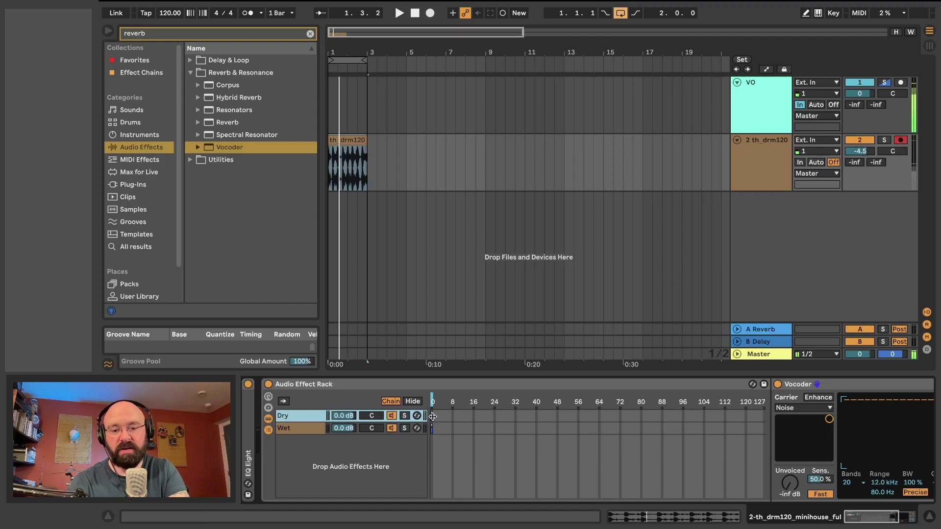
left_click_drag(431, 416, 772, 422)
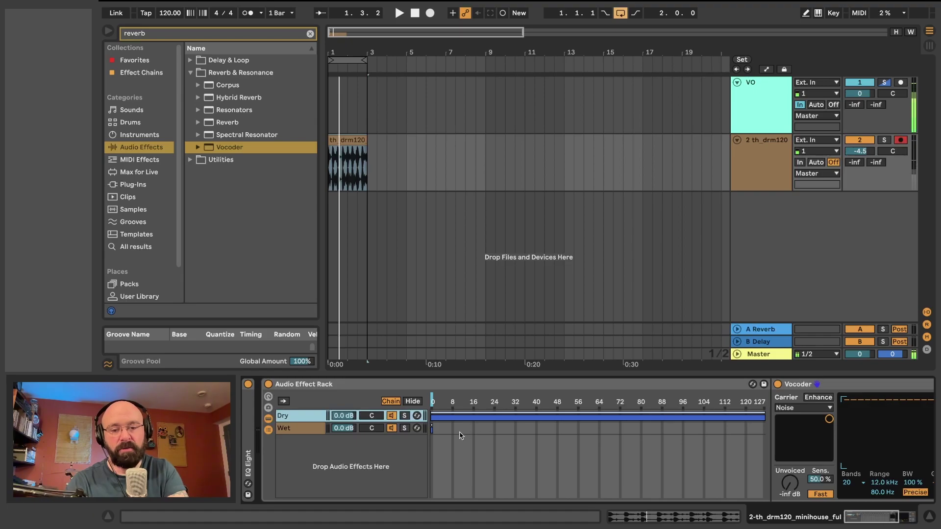
left_click_drag(433, 430, 769, 429)
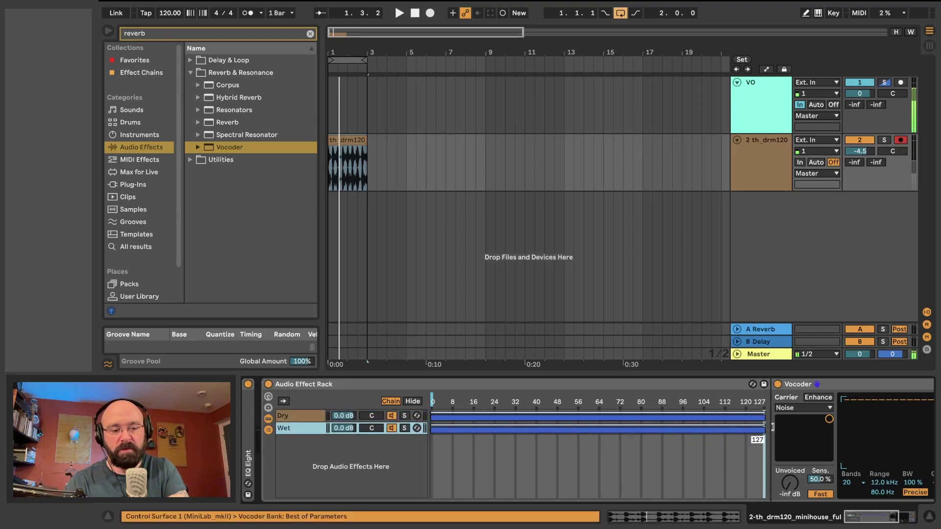
Step: Move the chain selector to about 46 and briefly play the loop to check both chains
mouse_move(447, 398)
left_mouse_down()
mouse_move(437, 398)
mouse_move(479, 398)
mouse_move(432, 398)
mouse_move(552, 401)
left_mouse_up()
key("space")
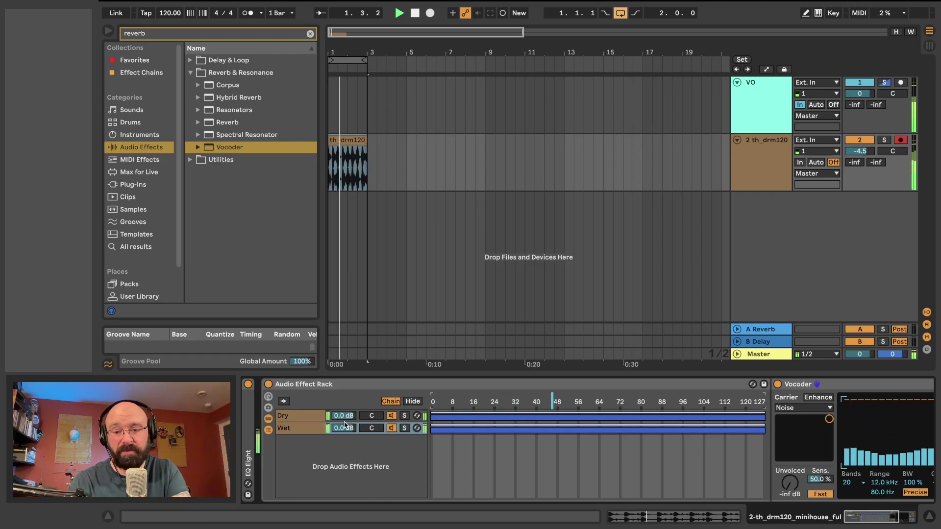
key("space")
Step: Delete the Vocoder from the Dry chain, and check that the Wet chain still has its own
left_click(306, 417)
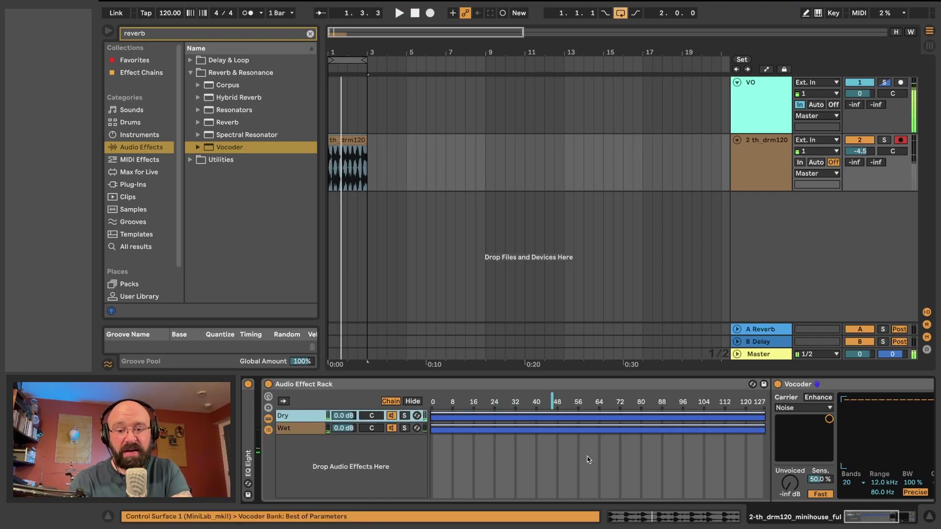
scroll(587, 460, "right", 5)
left_click(627, 387)
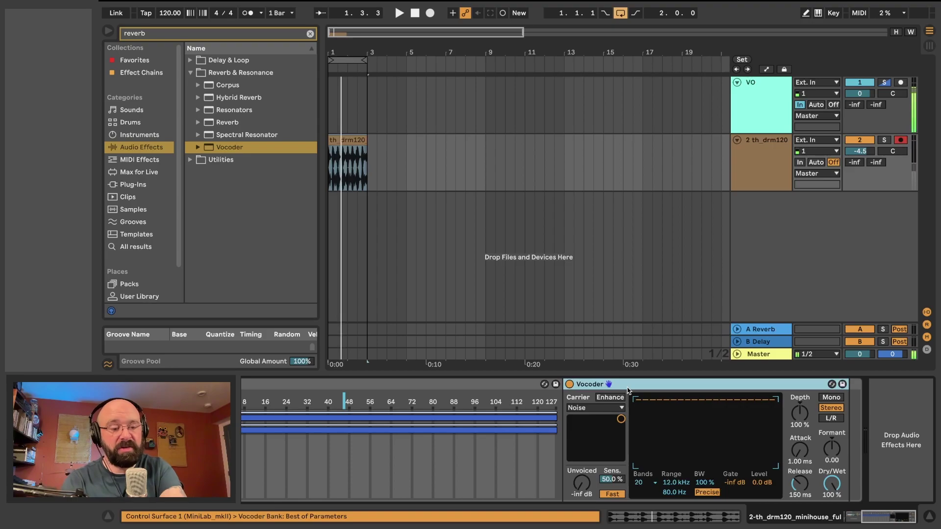
key("Delete")
left_click(278, 433)
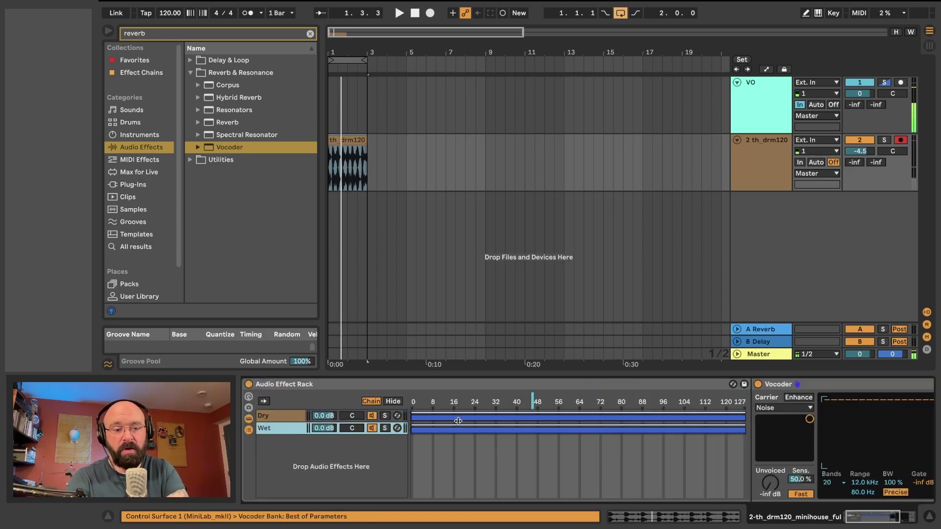
scroll(663, 483, "left", 5)
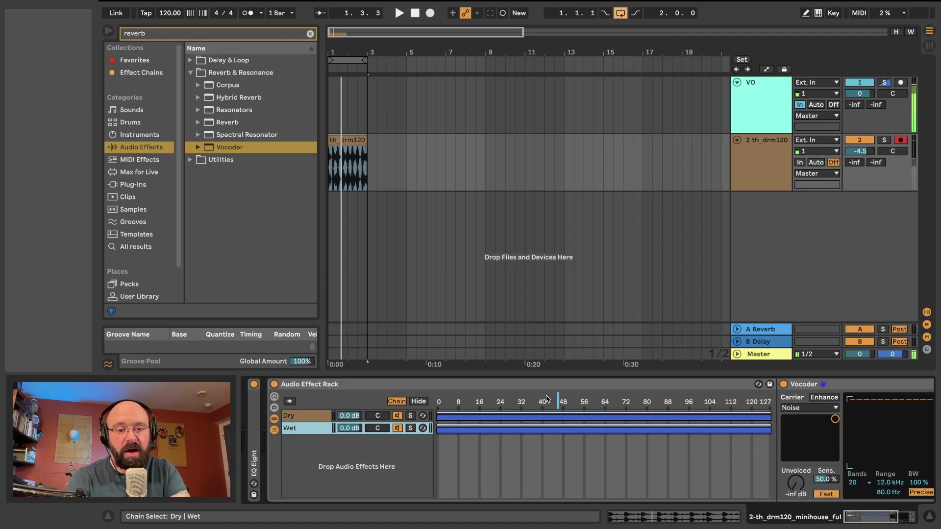
Step: Move the chain selector to about 26 and play the loop to hear the Dry and Wet chains together
left_click_drag(547, 398, 516, 399)
mouse_move(631, 401)
left_mouse_down()
mouse_move(699, 401)
mouse_move(482, 401)
mouse_move(757, 401)
mouse_move(505, 400)
left_mouse_up()
key("space")
key("space")
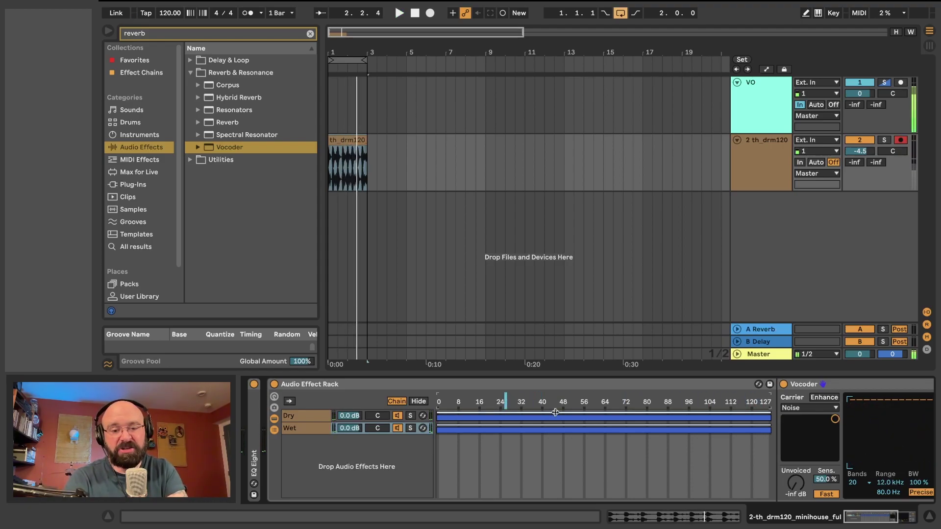
Step: Crossfade the two chains by fading the Dry zone out and the Wet zone in across the full 0 to 127 range
left_click(572, 418)
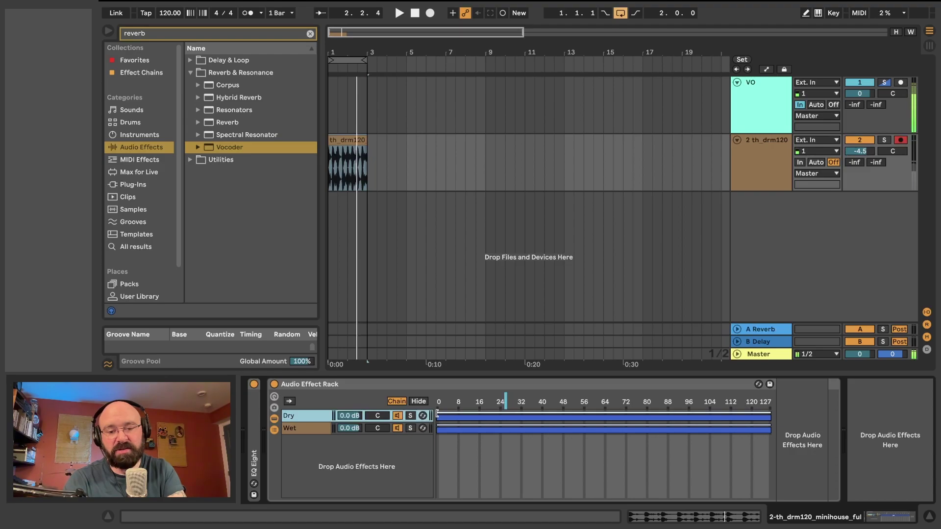
mouse_move(438, 412)
left_mouse_down()
mouse_move(787, 407)
mouse_move(437, 410)
left_mouse_up()
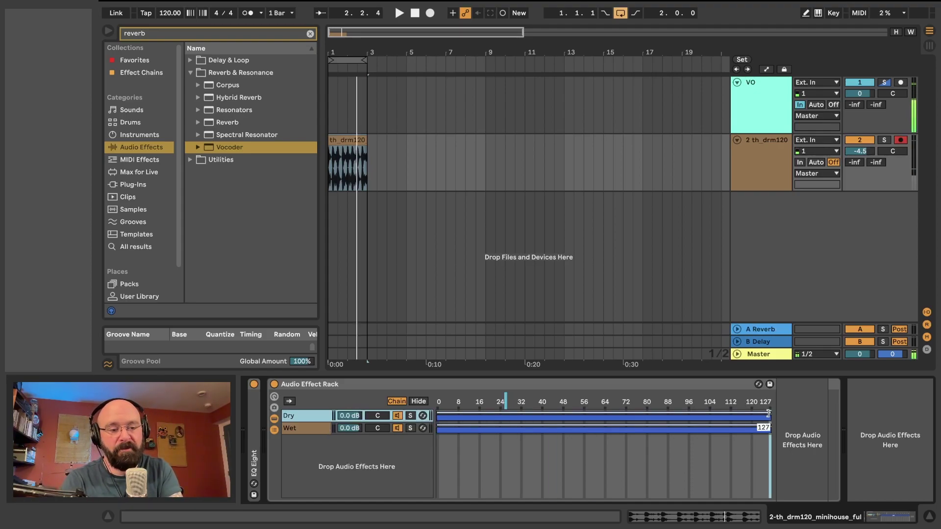
left_click_drag(768, 411, 439, 411)
left_click(439, 402)
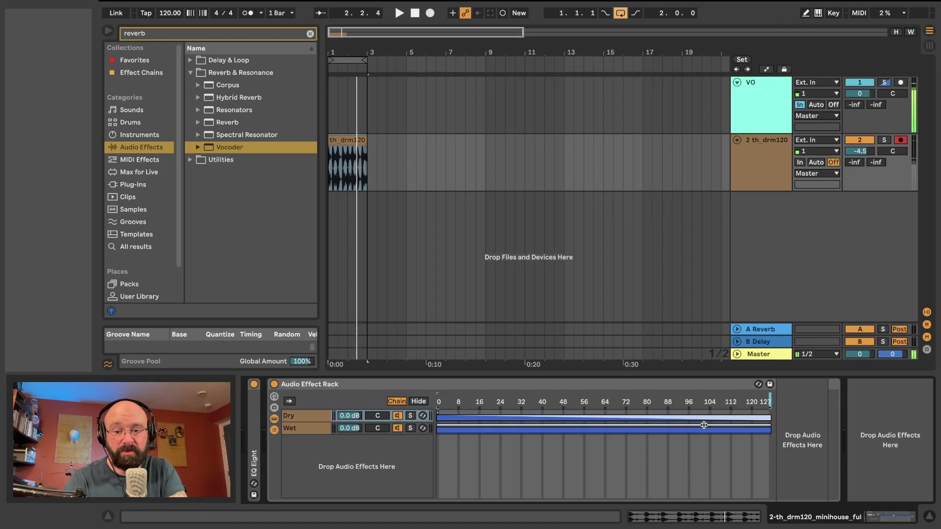
left_click(436, 427)
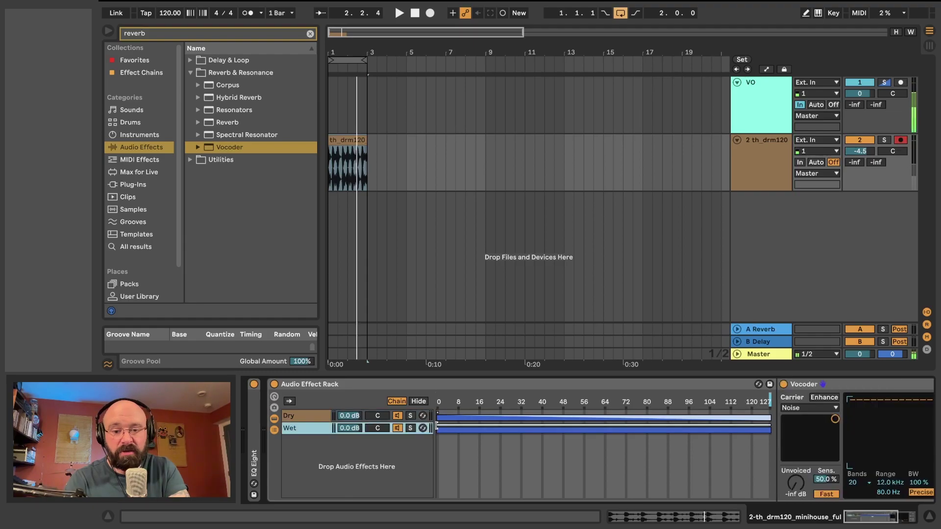
mouse_move(437, 425)
left_mouse_down()
mouse_move(767, 427)
mouse_move(691, 401)
mouse_move(434, 403)
left_mouse_up()
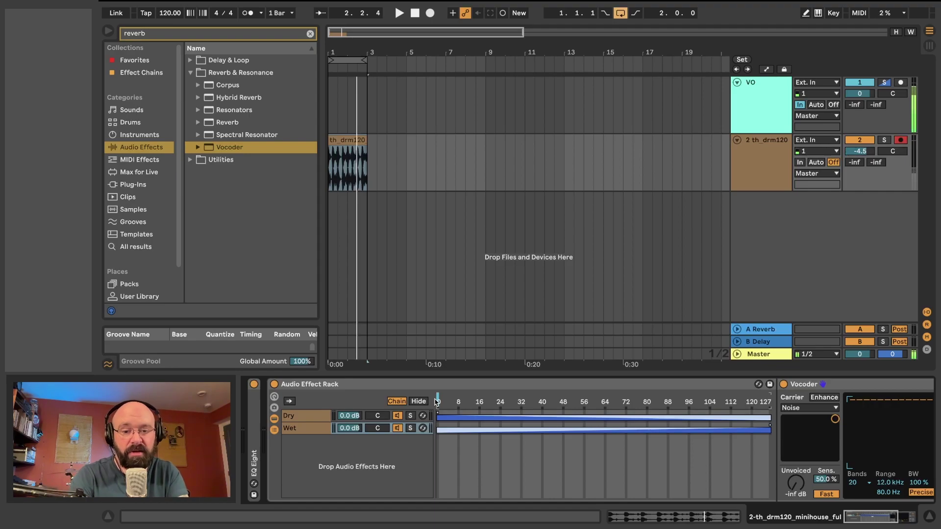
Step: Play the loop while moving the chain selector to hear the dry-to-vocoded crossfade, and look at the Vocoder's Dry/Wet control
key("space")
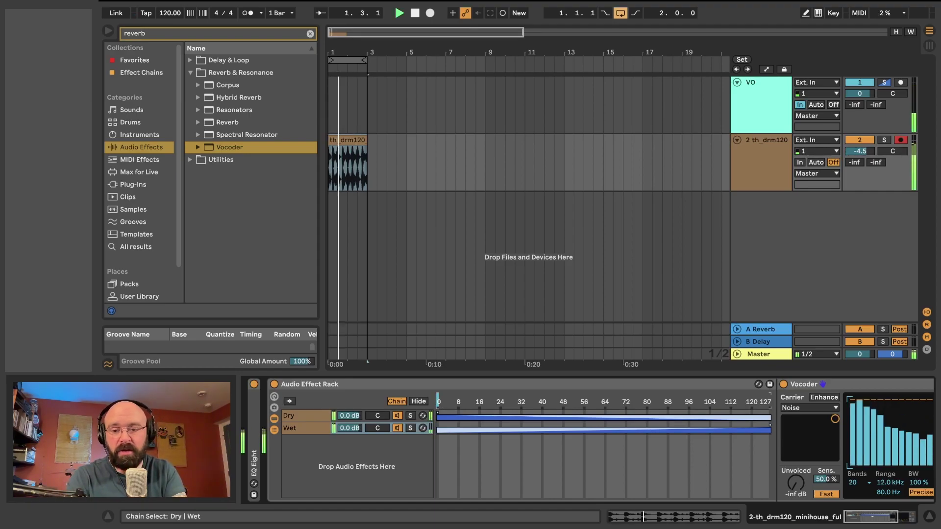
mouse_move(438, 401)
left_mouse_down()
mouse_move(771, 401)
mouse_move(439, 401)
left_mouse_up()
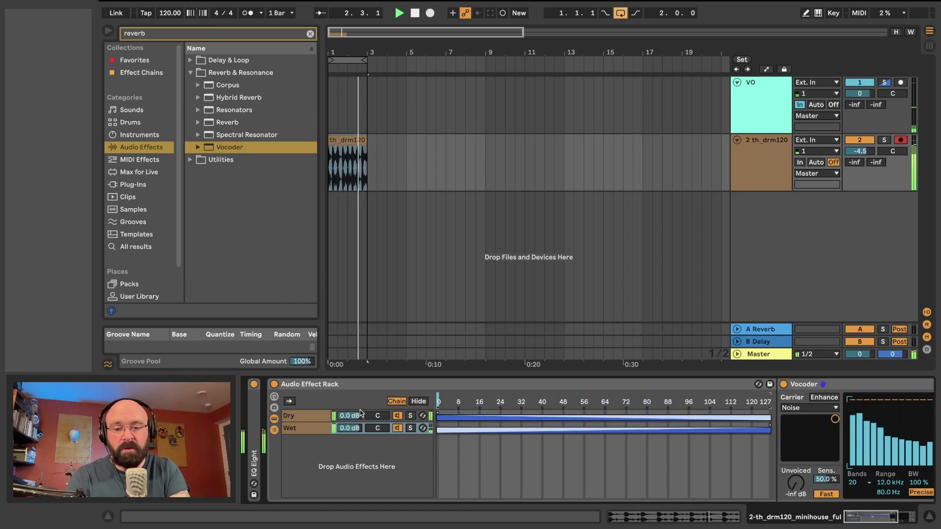
left_click(360, 384)
key("space")
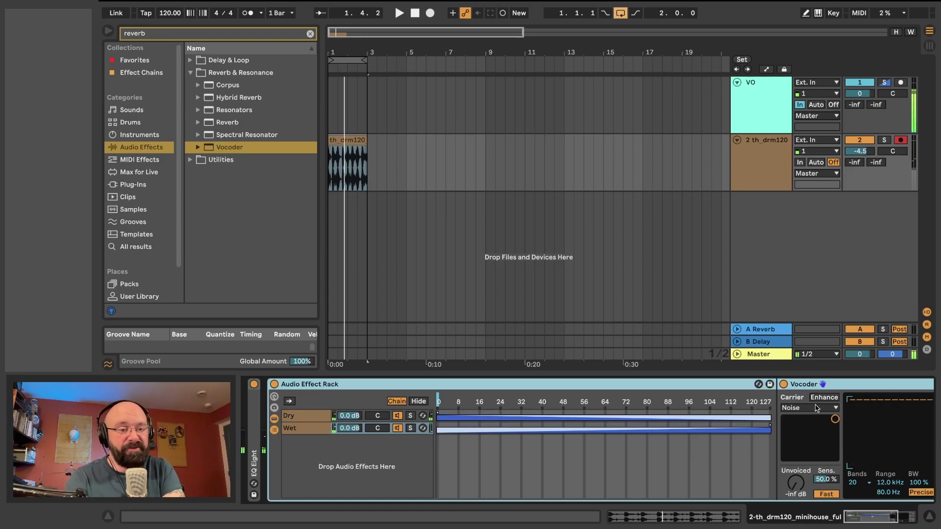
scroll(701, 432, "right", 5)
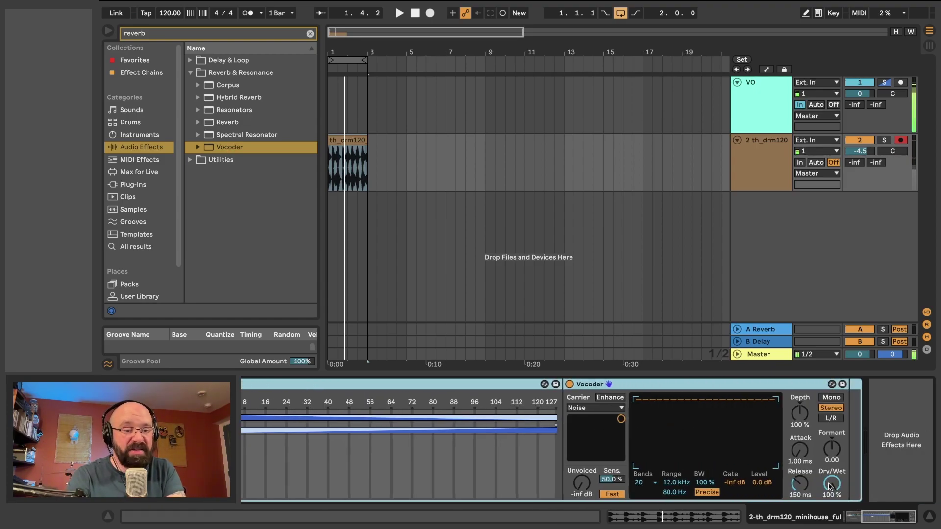
scroll(830, 487, "left", 5)
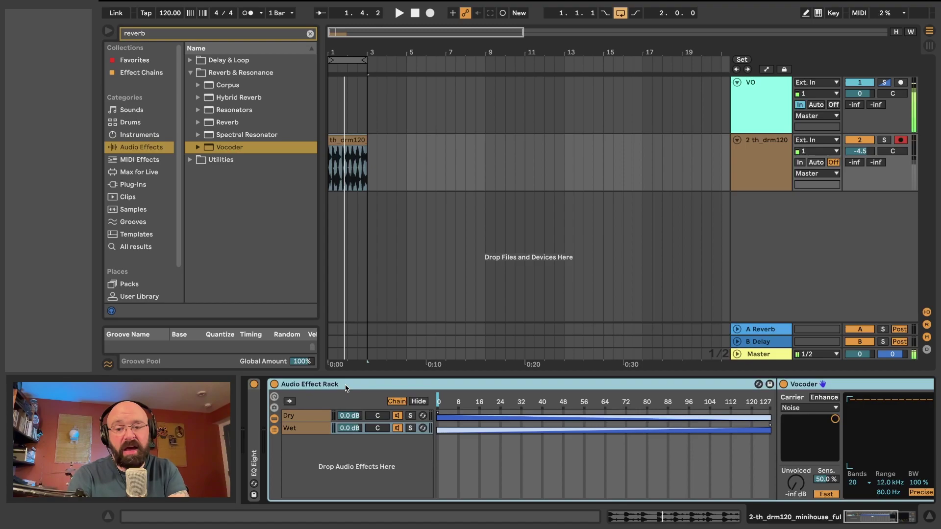
Step: Show the Audio Effect Rack's macros, move the chain selector to 40, and map it to Macro 1
left_click(274, 398)
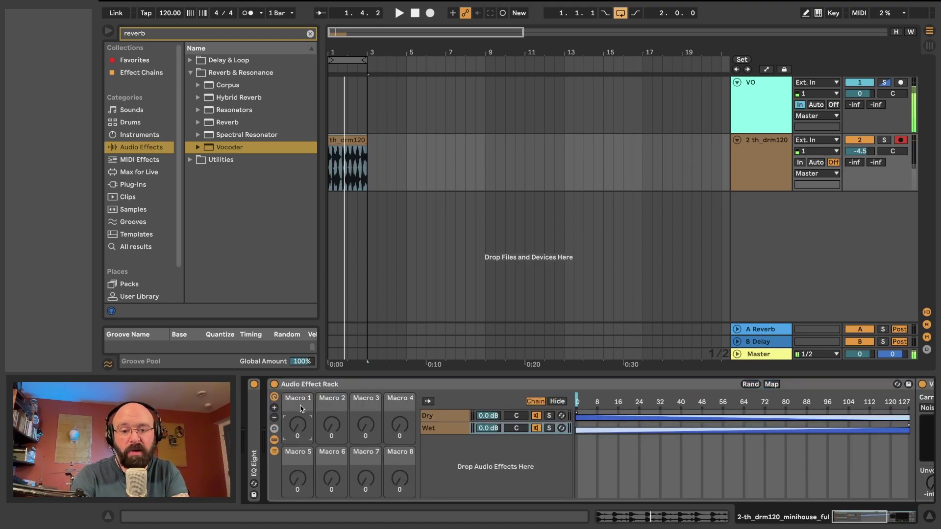
left_click(621, 389)
left_click_drag(551, 400, 655, 401)
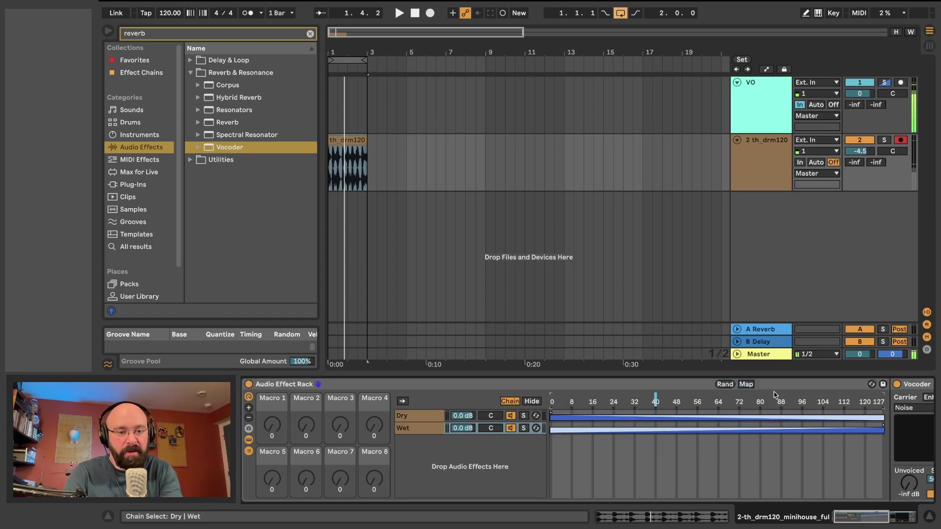
left_click(746, 384)
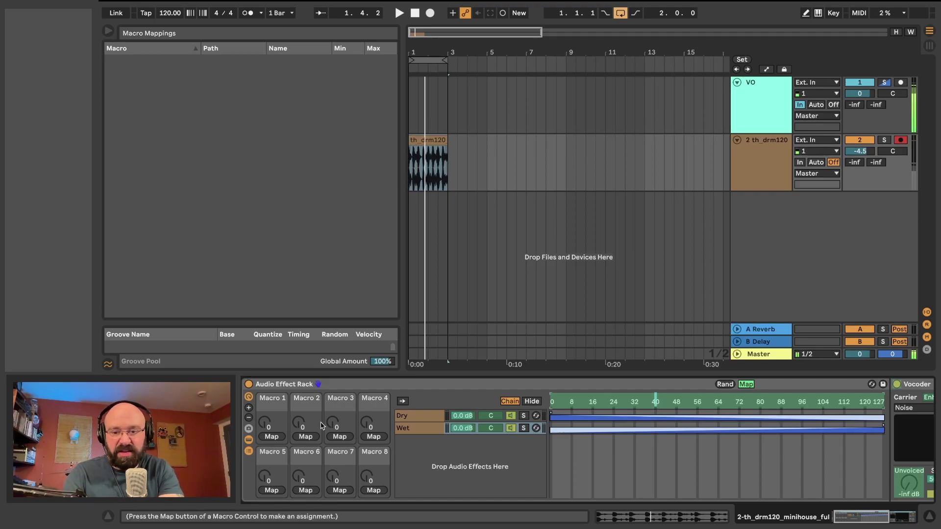
left_click(272, 437)
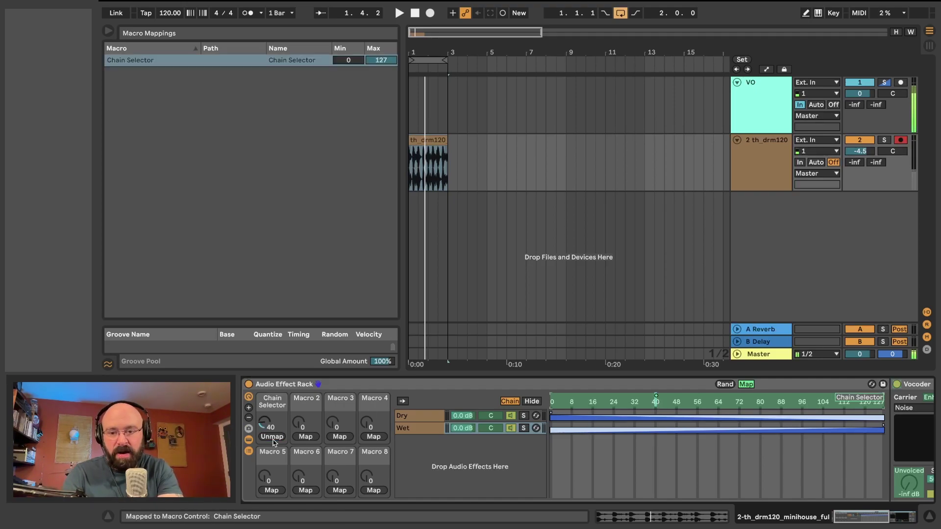
left_click(746, 384)
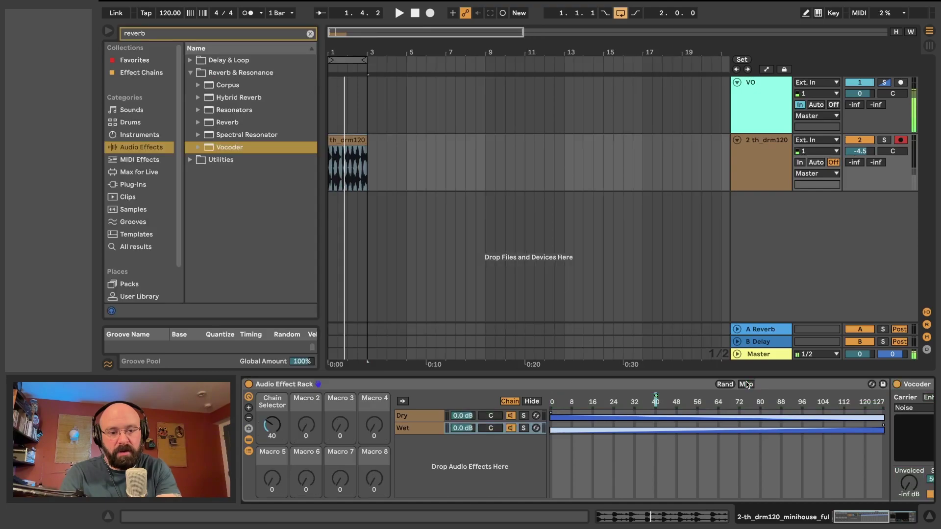
Step: Rename the macro that controls the chain selector to WET/DRY
left_click(270, 403)
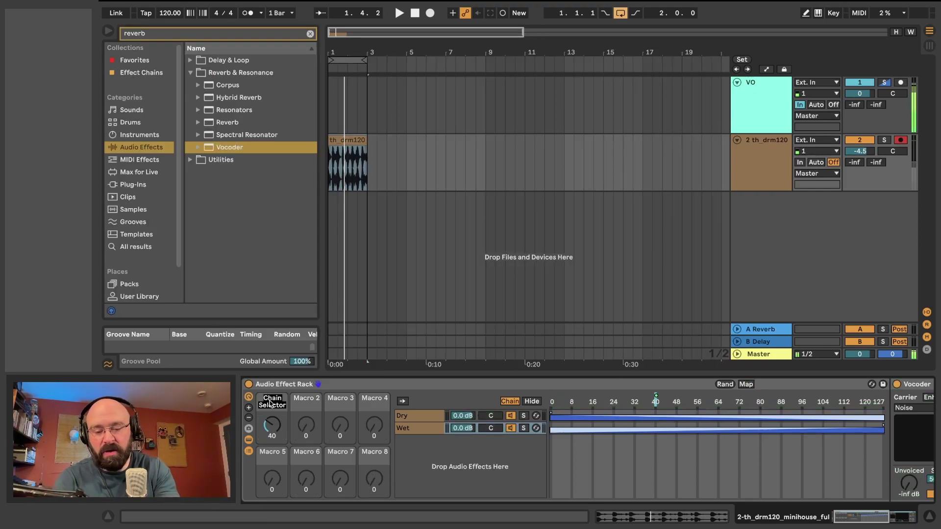
type("WET/")
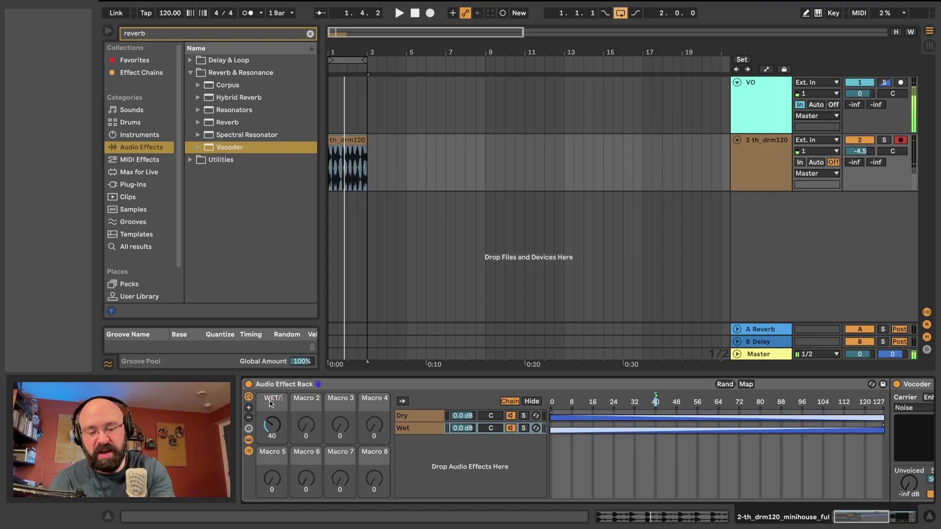
type("DRY")
key("Return")
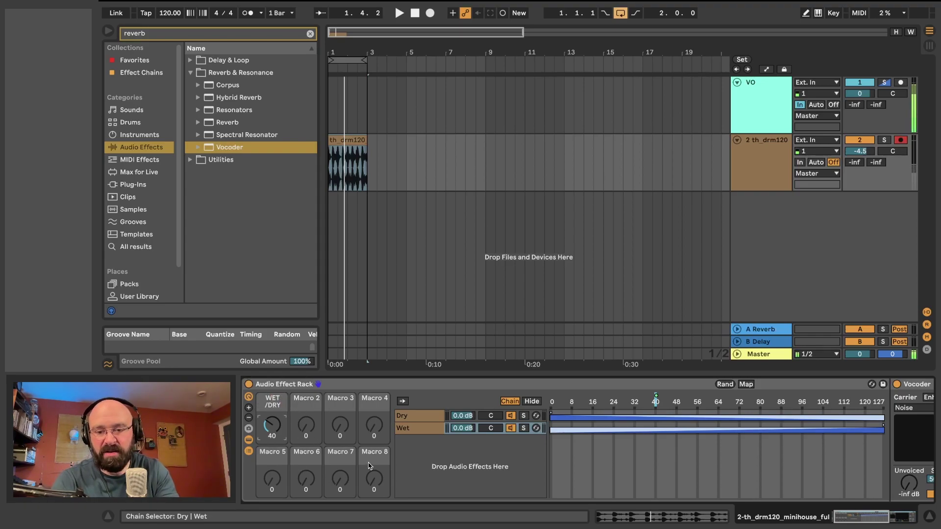
Step: Reduce the rack's visible macros until only the WET/DRY control remains
left_click(248, 419)
left_click(249, 419)
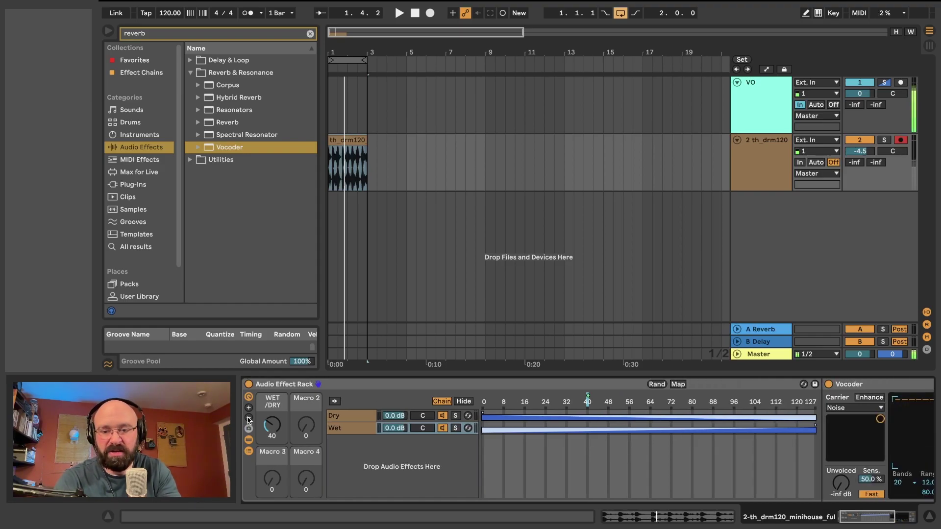
left_click(248, 419)
left_click(248, 419)
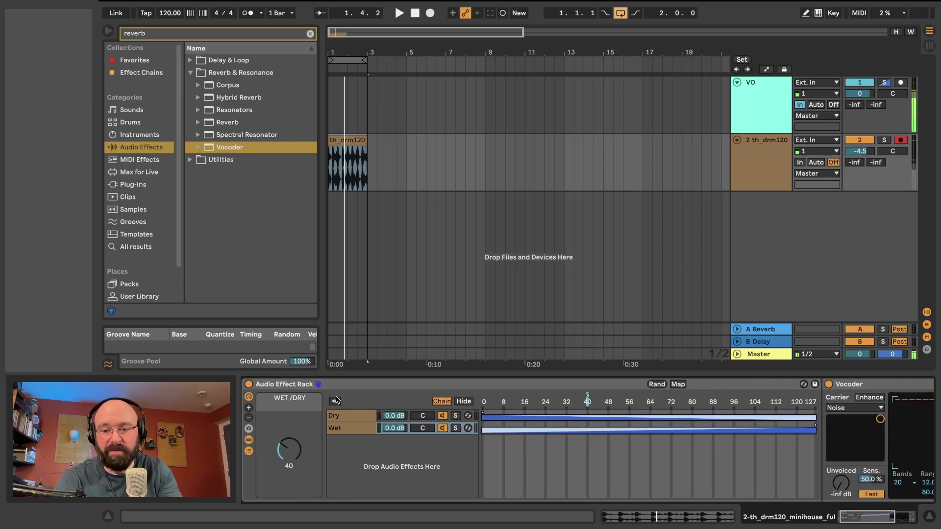
Step: Turn the WET/DRY macro down to 0 and play the loop to hear the dry end
mouse_move(289, 449)
left_mouse_down()
mouse_move(288, 425)
mouse_move(289, 470)
mouse_move(288, 398)
mouse_move(289, 449)
left_mouse_up()
key("space")
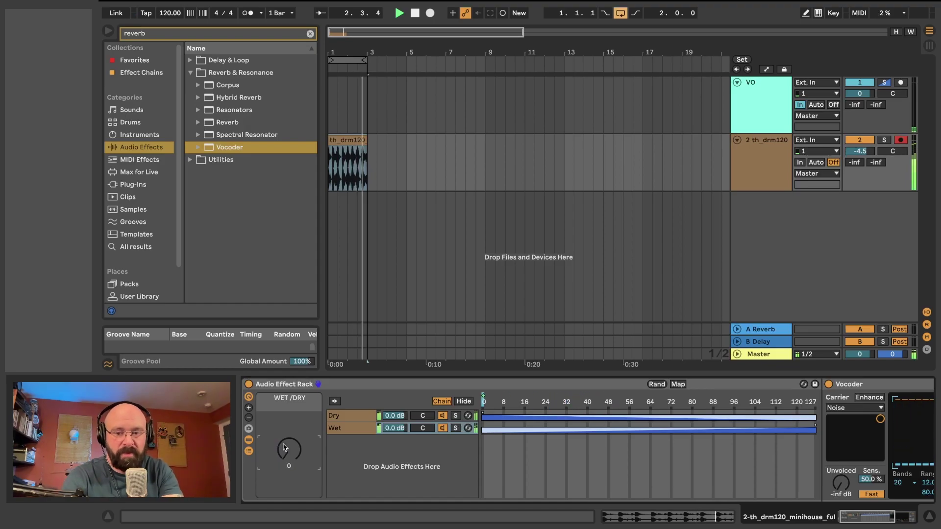
key("space")
Step: Colour the WET/DRY macro dark red, and collapse the rack to its macro by hiding the chain zones, chain list and devices
right_click(279, 403)
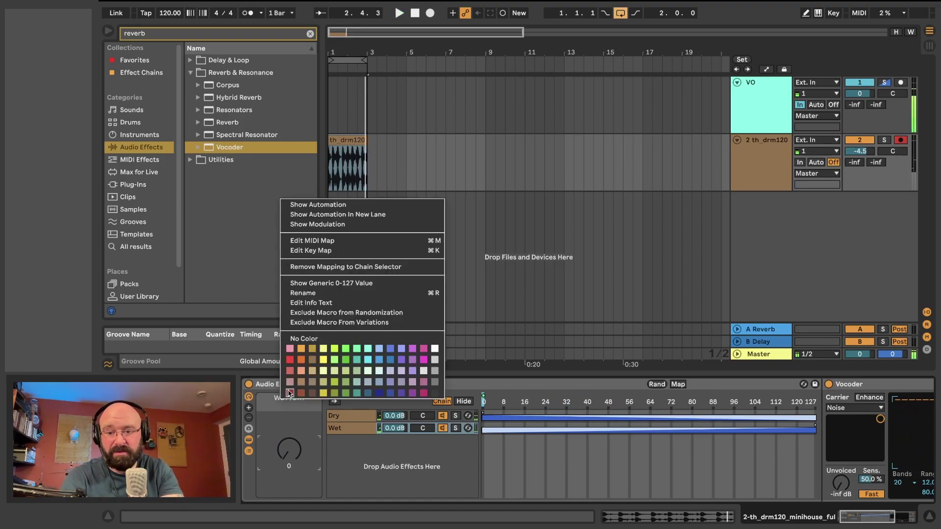
left_click(289, 393)
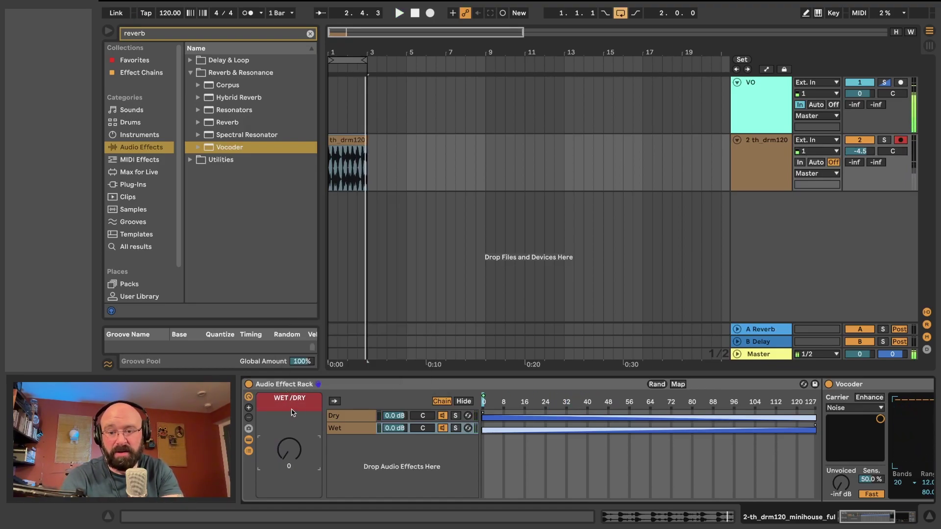
left_click(293, 412)
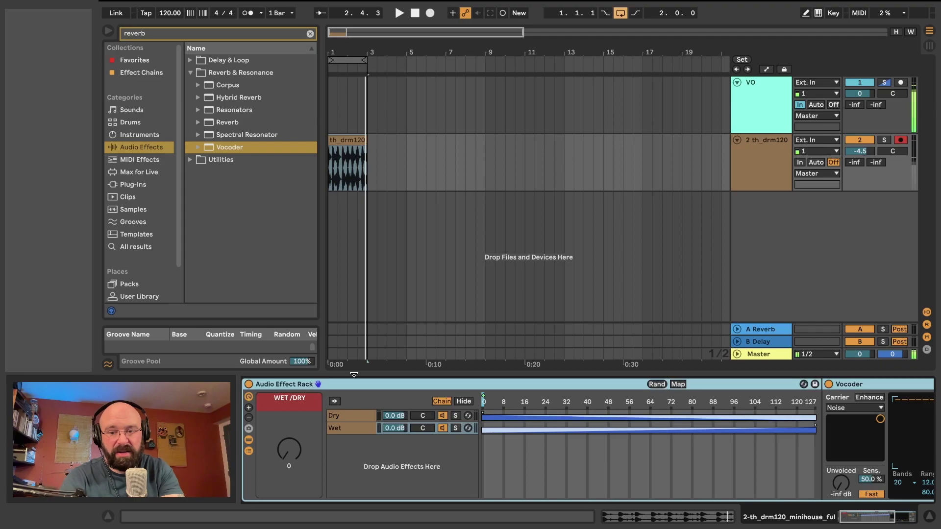
left_click(467, 405)
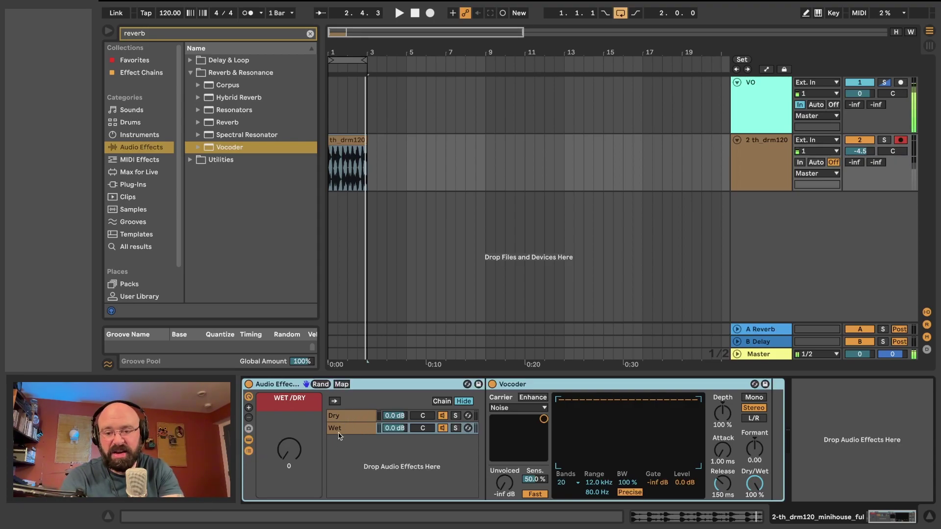
left_click(248, 451)
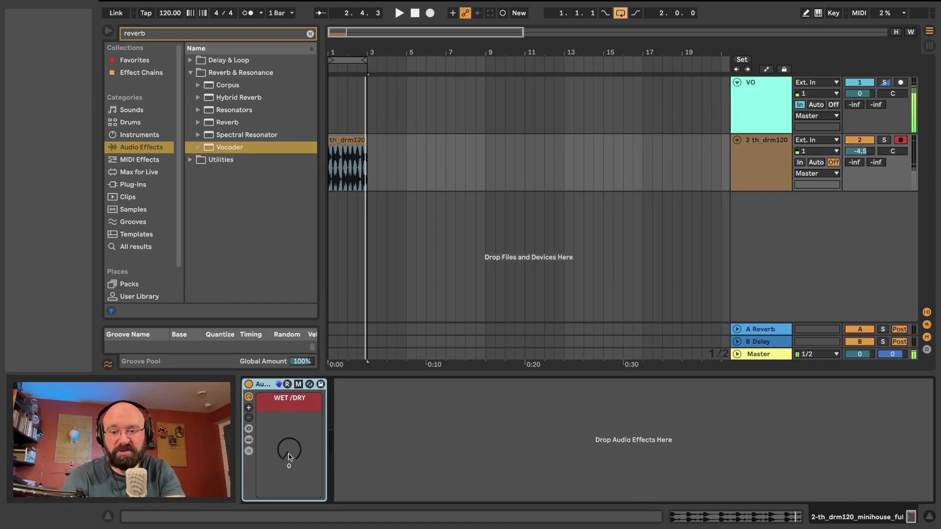
Step: Play the loop while turning the WET/DRY macro up to 127 to hear the crossfade
key("space")
left_click_drag(288, 457, 289, 387)
mouse_move(288, 450)
left_mouse_down()
mouse_move(289, 505)
mouse_move(288, 452)
left_mouse_up()
key("space")
Step: Fold the Audio Effect Rack down to its narrow title strip and unfold it again
left_click(268, 387)
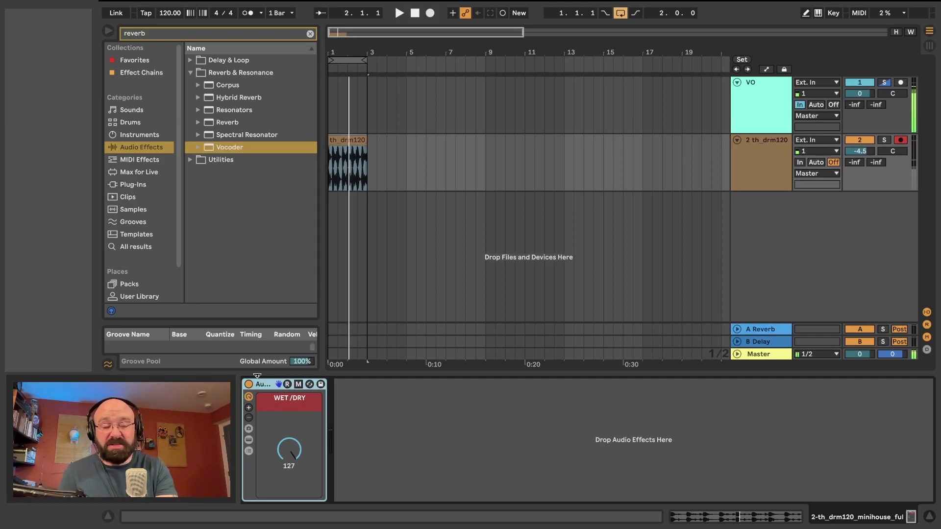
double_click(267, 388)
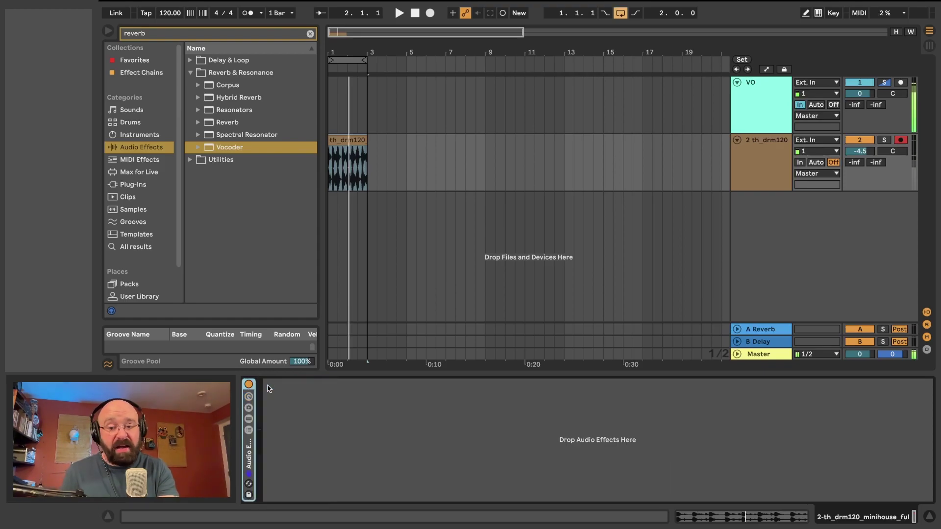
double_click(252, 459)
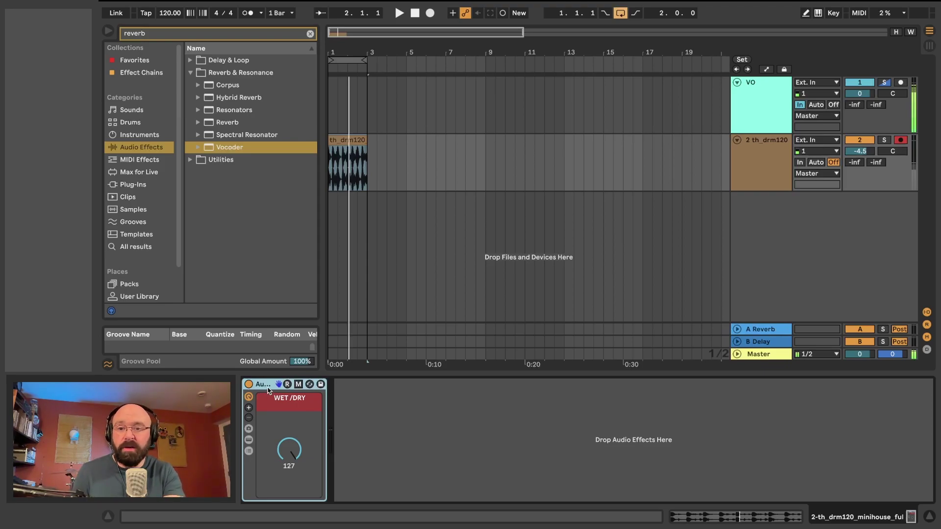
Step: Save the rack to the User Library as an Audio Effect Rack preset named Vocoder Something
left_click(320, 385)
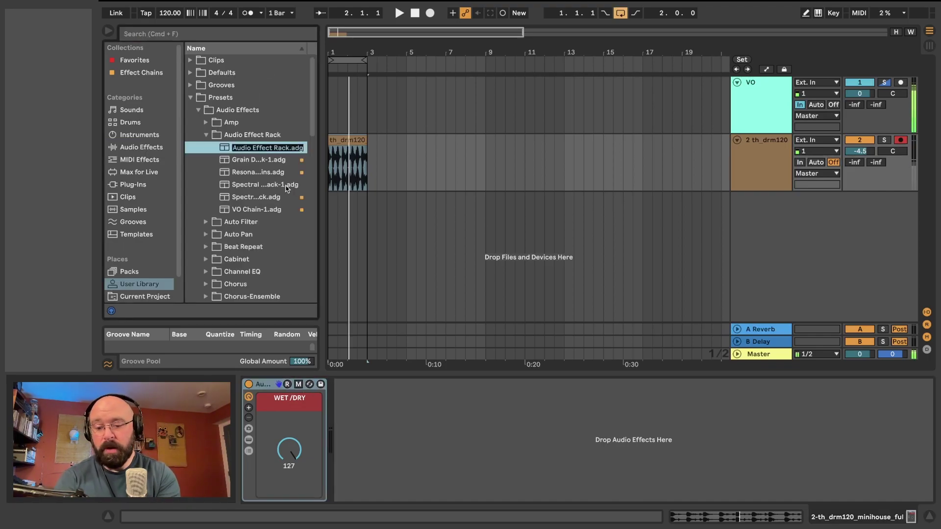
type("Voc")
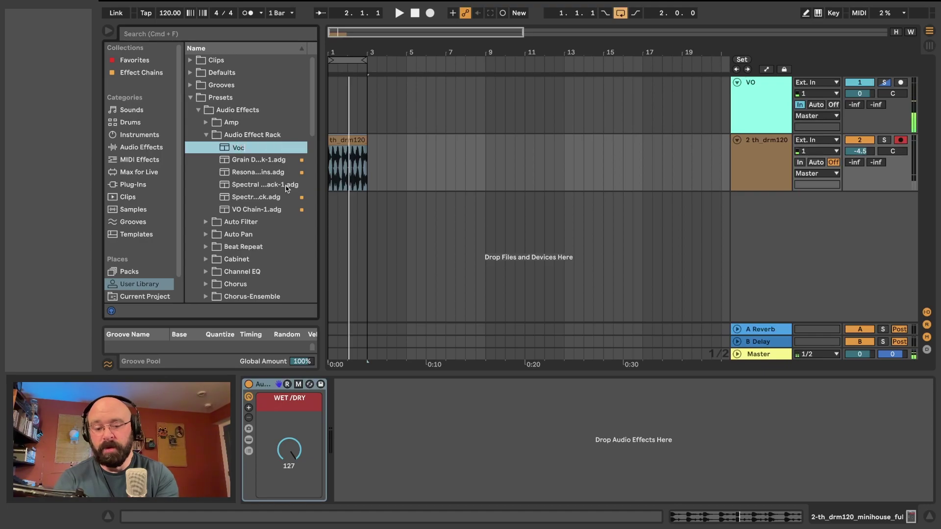
type("oder")
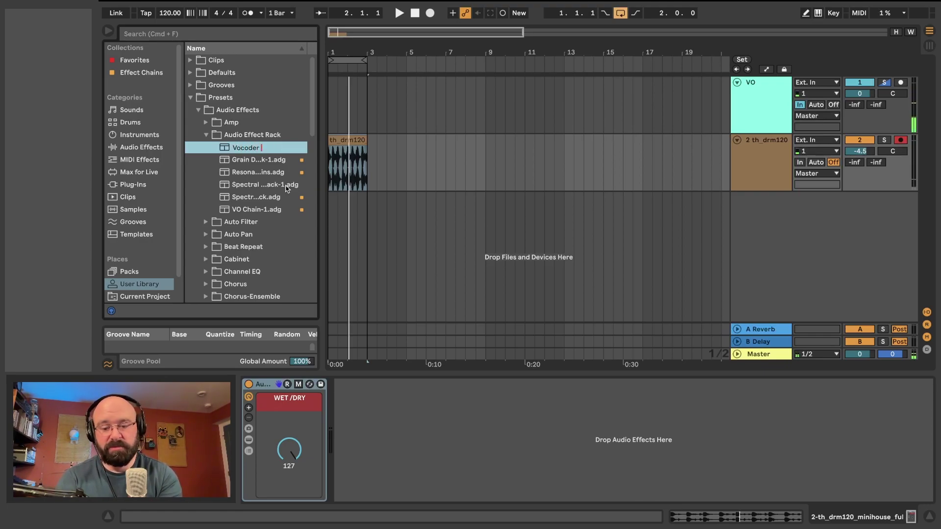
type(" Someth")
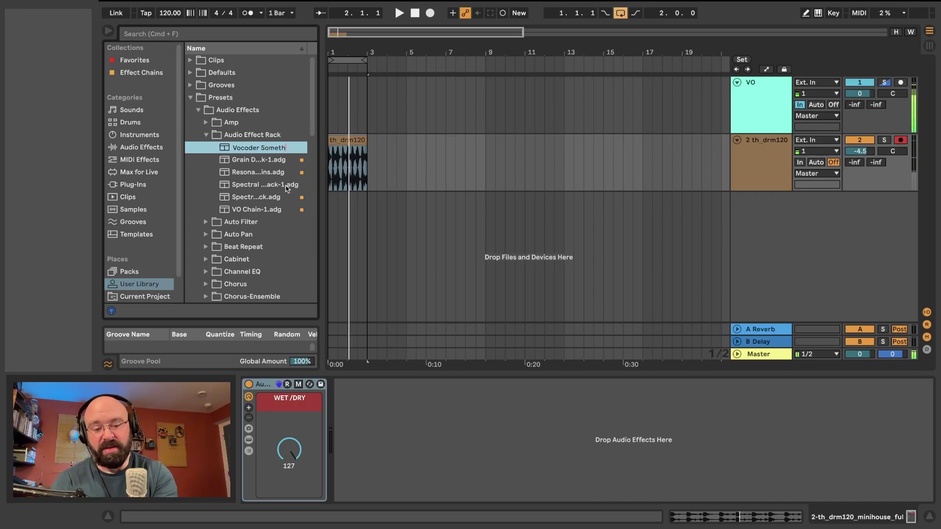
type("ing")
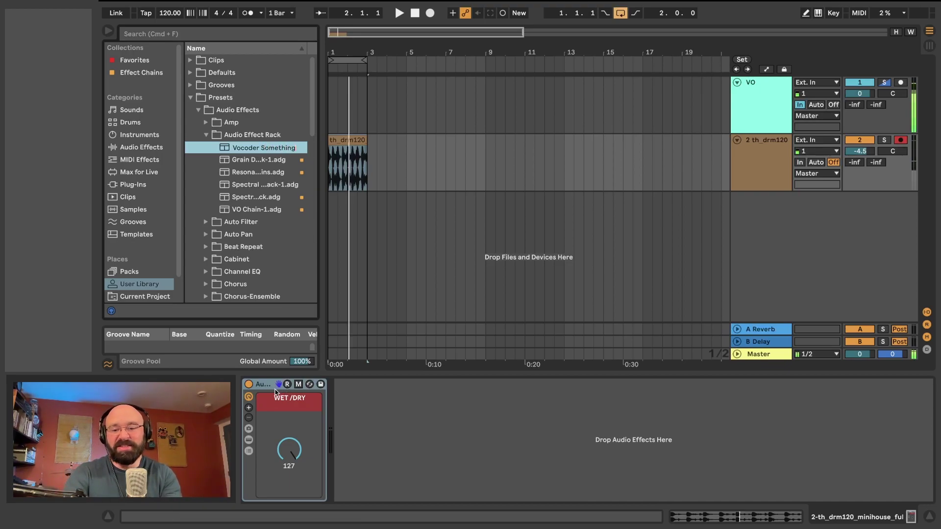
key("Return")
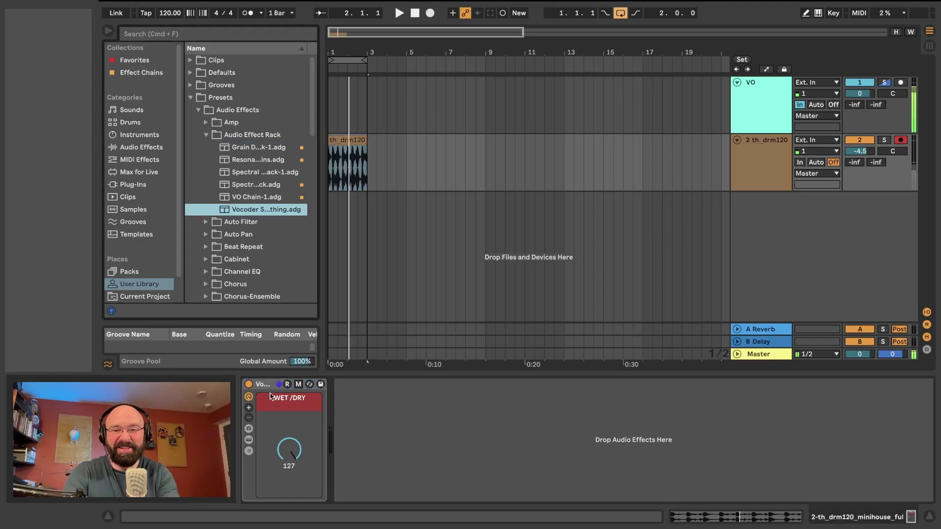
Step: Add the Vocoder Something preset to the Effect Chains collection and select the rack in the device chain
right_click(261, 213)
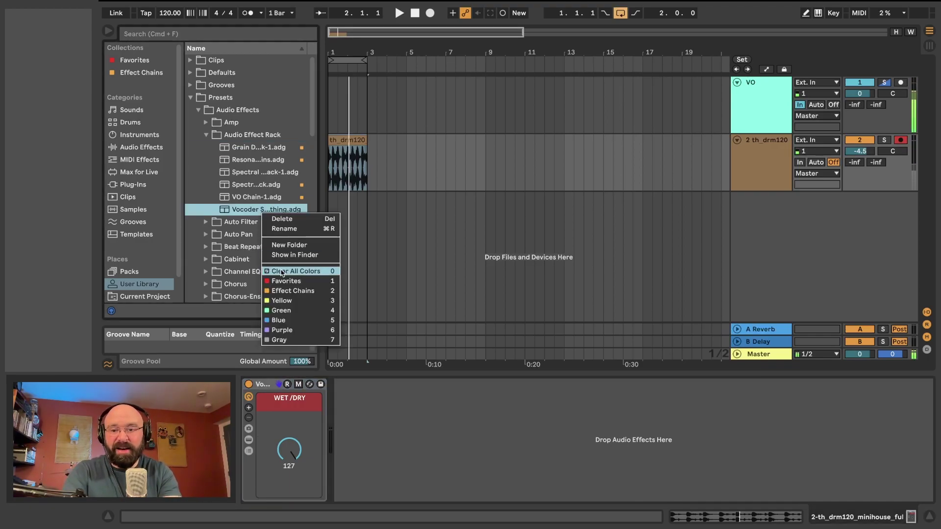
left_click(293, 290)
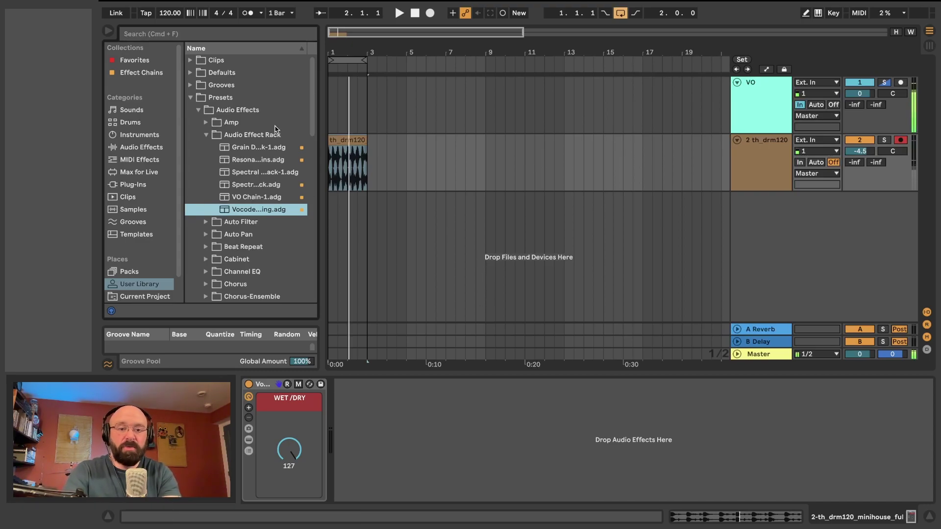
left_click(264, 391)
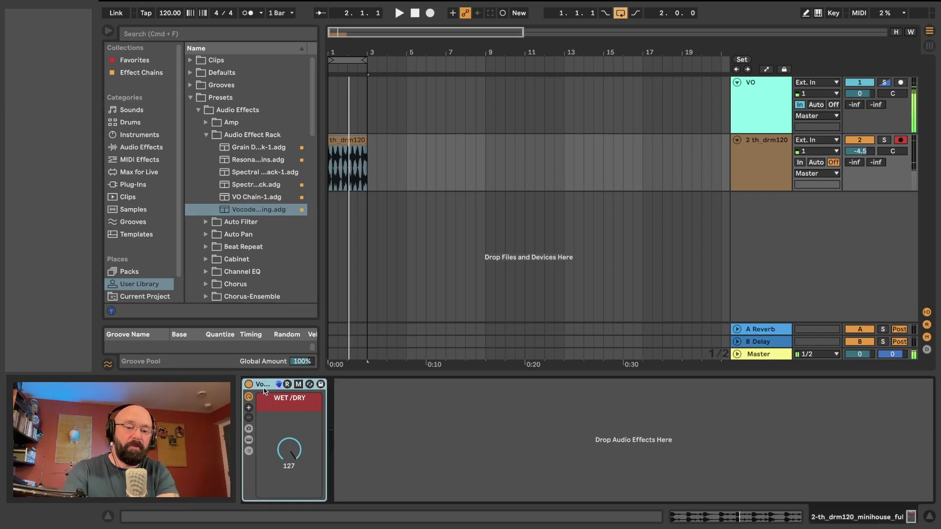